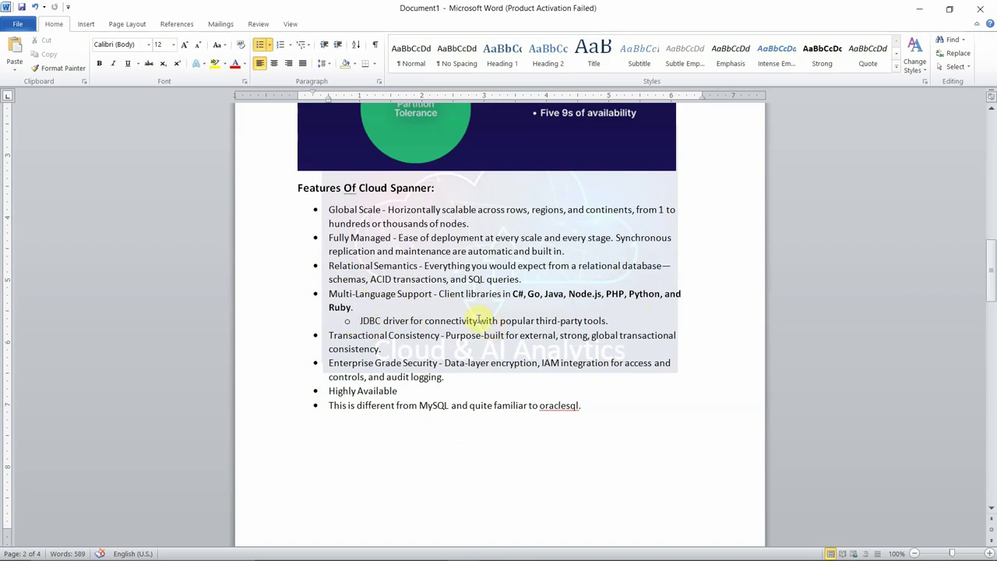
- Review the Features Of Cloud Spanner list and the consistency, availability and partition tolerance diagram above it
{"action": "scroll", "coordinate": [479, 320], "scroll_direction": "down", "scroll_amount": 2}
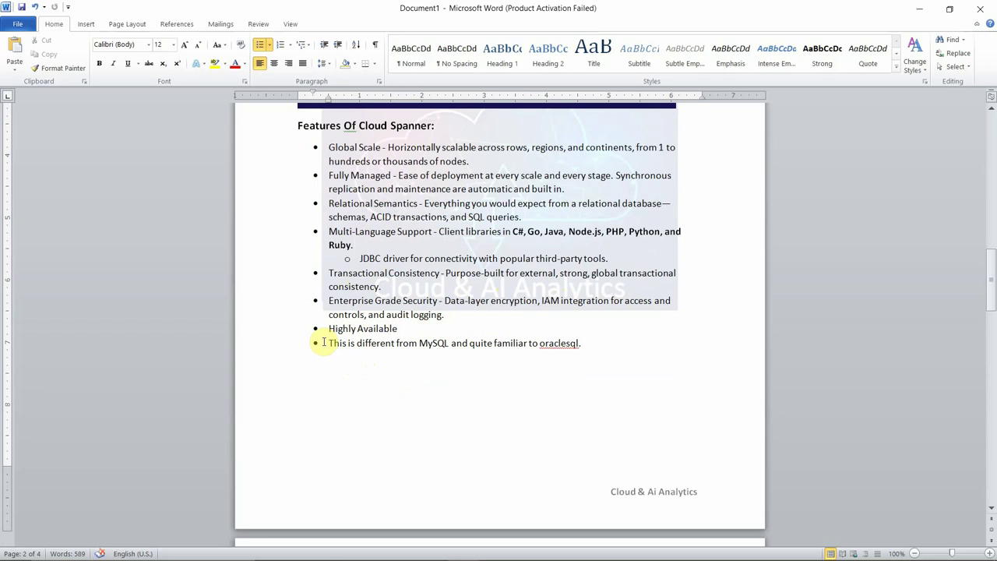
{"action": "scroll", "coordinate": [457, 374], "scroll_direction": "down", "scroll_amount": 5}
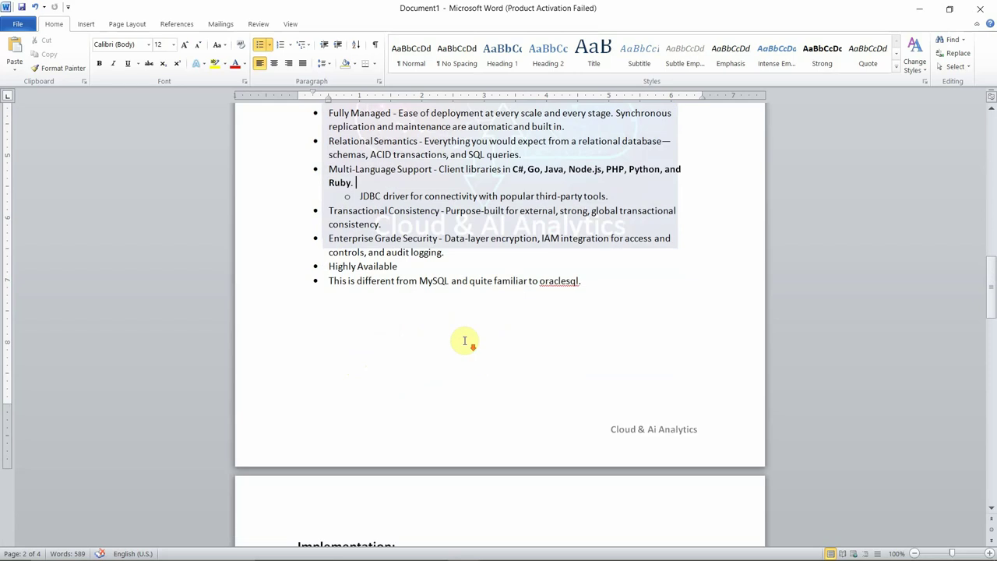
{"action": "scroll", "coordinate": [432, 275], "scroll_direction": "up", "scroll_amount": 13}
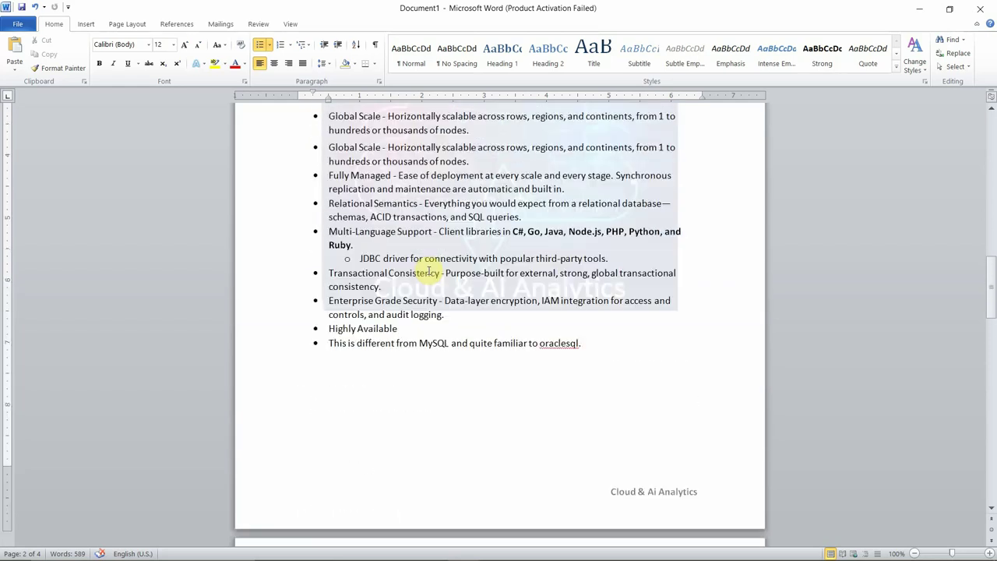
{"action": "scroll", "coordinate": [428, 272], "scroll_direction": "up", "scroll_amount": 4}
{"action": "scroll", "coordinate": [429, 271], "scroll_direction": "down", "scroll_amount": 3}
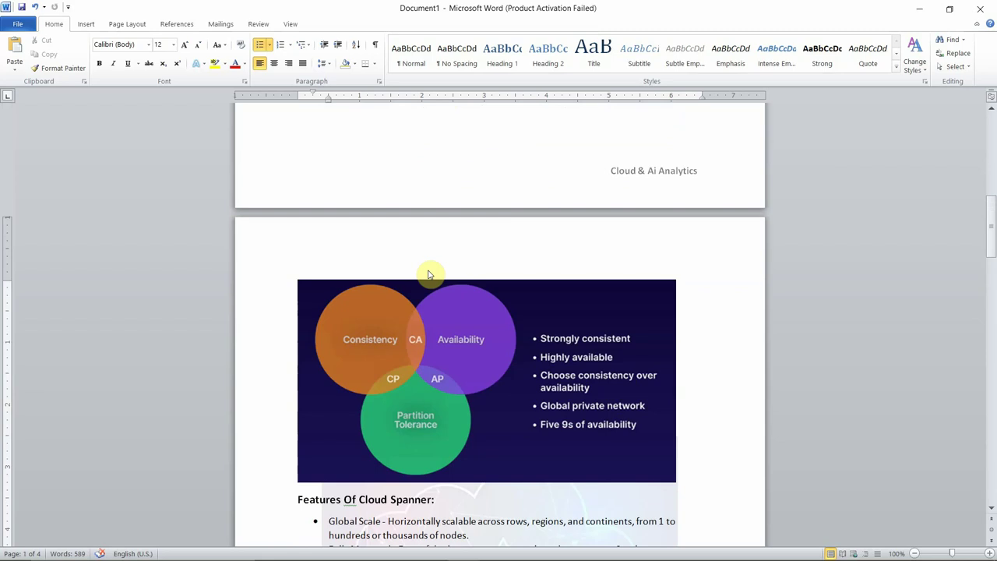
- Switch to the Google Cloud Platform console in the browser and open Spanner from the database products
{"action": "key", "text": "alt+Tab"}
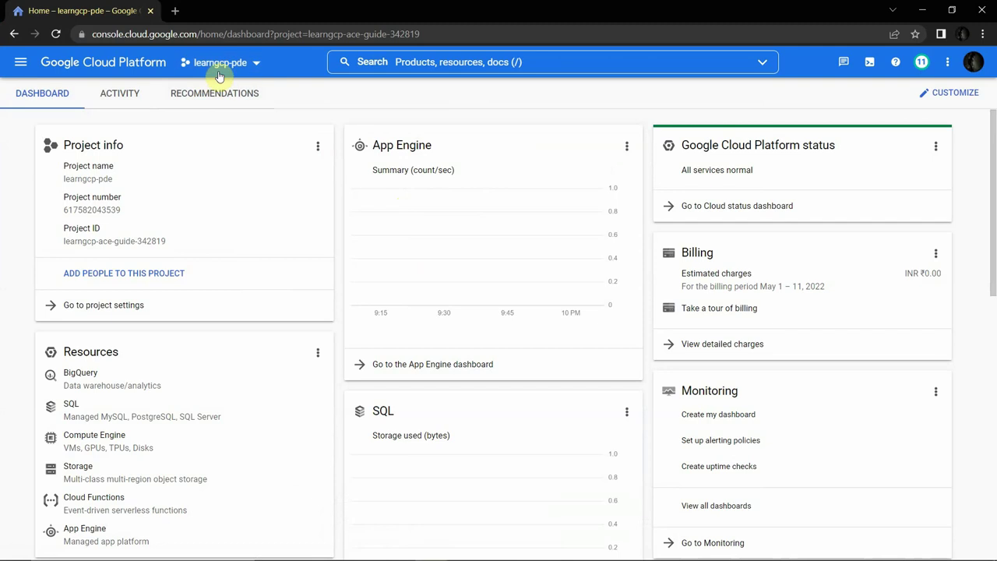
{"action": "left_click", "coordinate": [19, 71]}
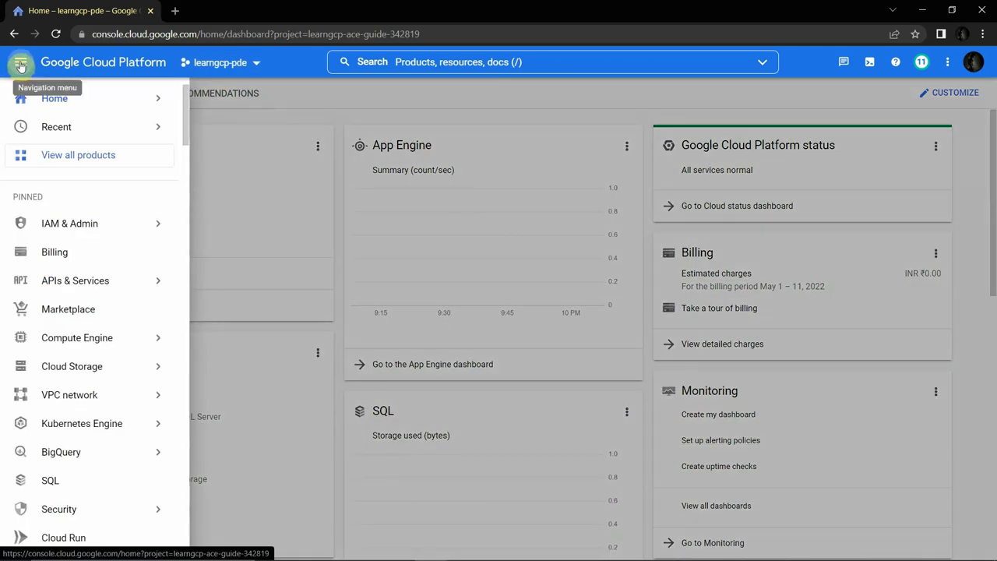
{"action": "scroll", "coordinate": [62, 252], "scroll_direction": "down", "scroll_amount": 8}
{"action": "mouse_move", "coordinate": [62, 277]}
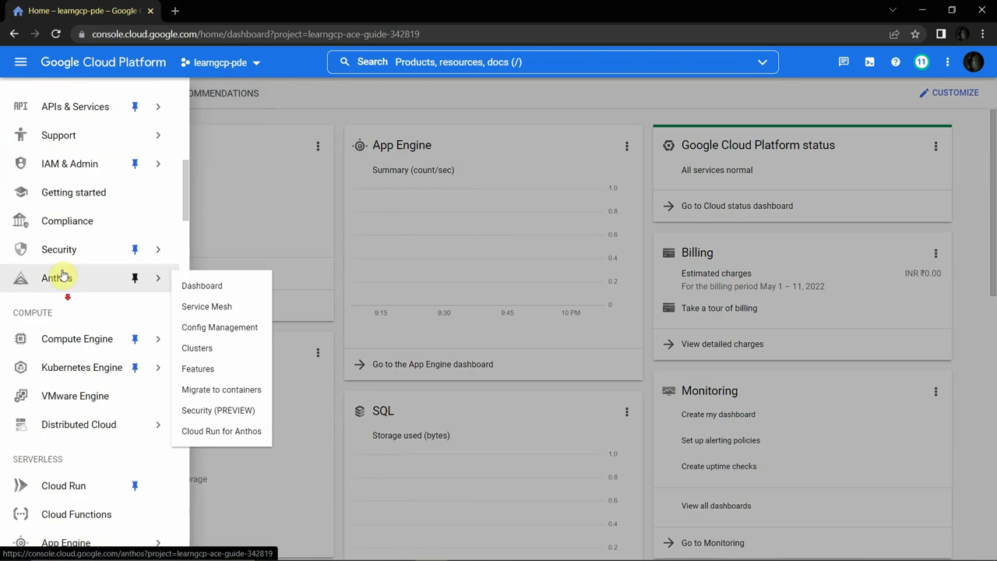
{"action": "scroll", "coordinate": [57, 326], "scroll_direction": "down", "scroll_amount": 8}
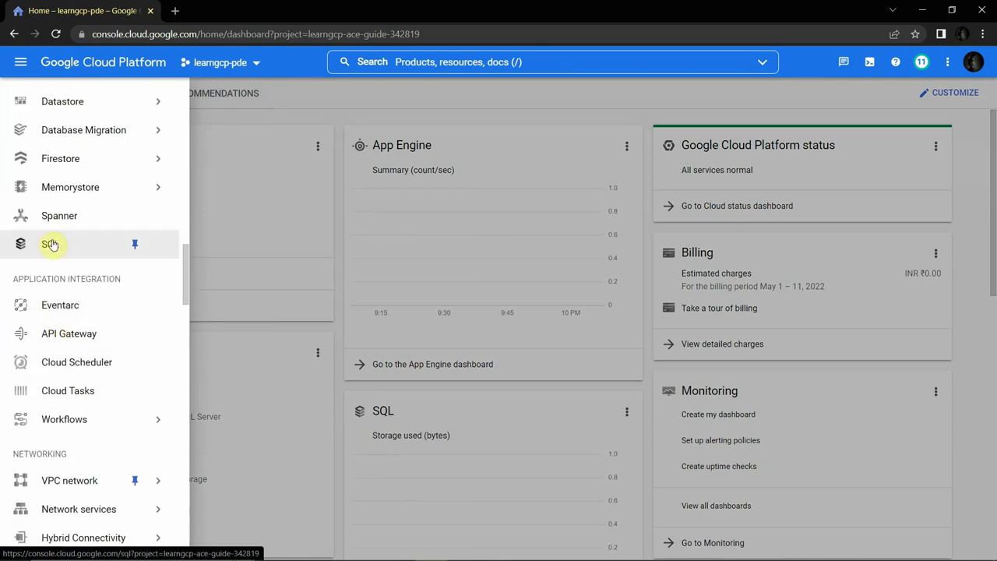
{"action": "scroll", "coordinate": [50, 244], "scroll_direction": "up", "scroll_amount": 3}
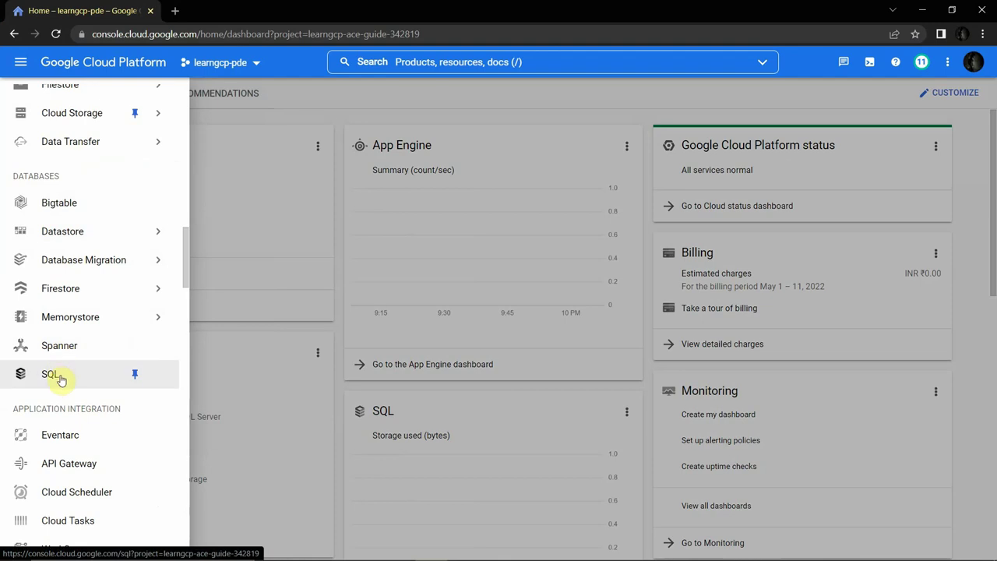
{"action": "mouse_move", "coordinate": [64, 331]}
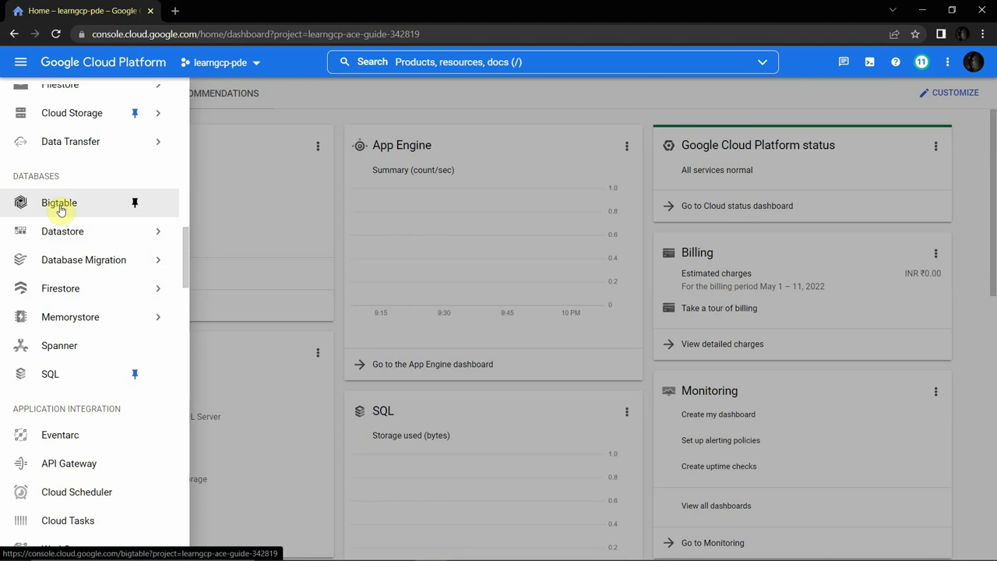
{"action": "left_click", "coordinate": [56, 349]}
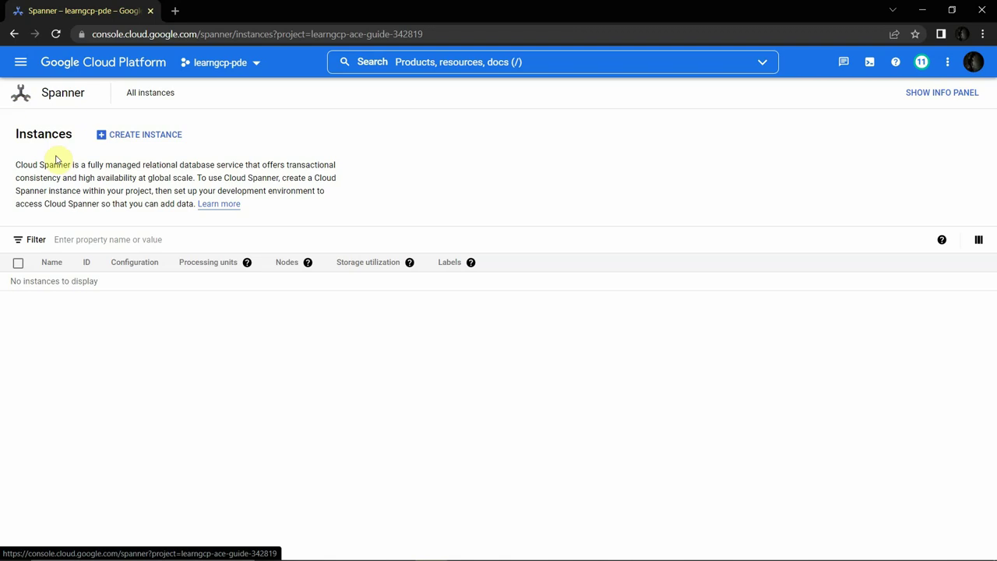
- Start creating a Spanner instance named learngcp-pde with the regional configuration asia-east1 (Taiwan)
{"action": "left_click", "coordinate": [122, 134]}
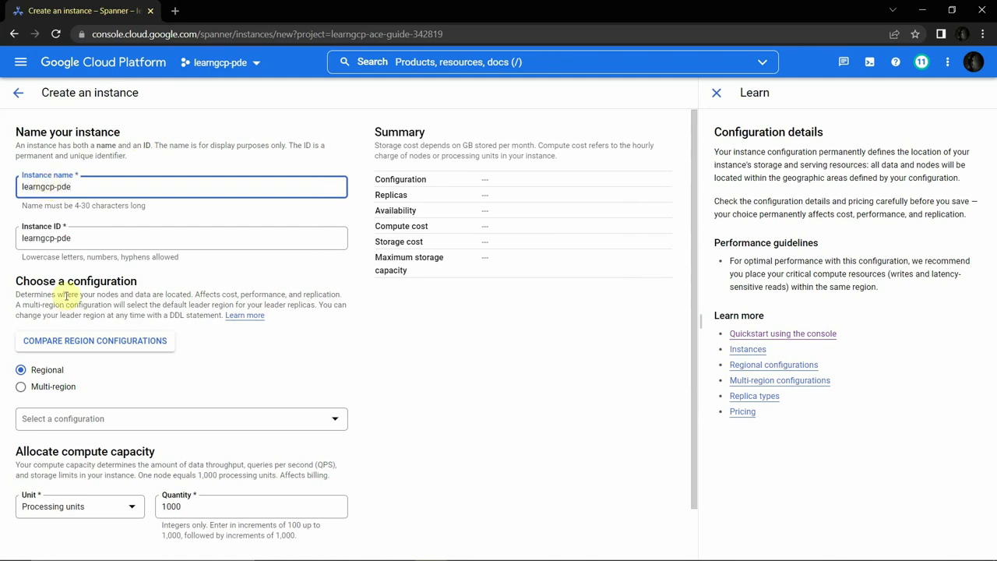
{"action": "scroll", "coordinate": [54, 255], "scroll_direction": "down", "scroll_amount": 1}
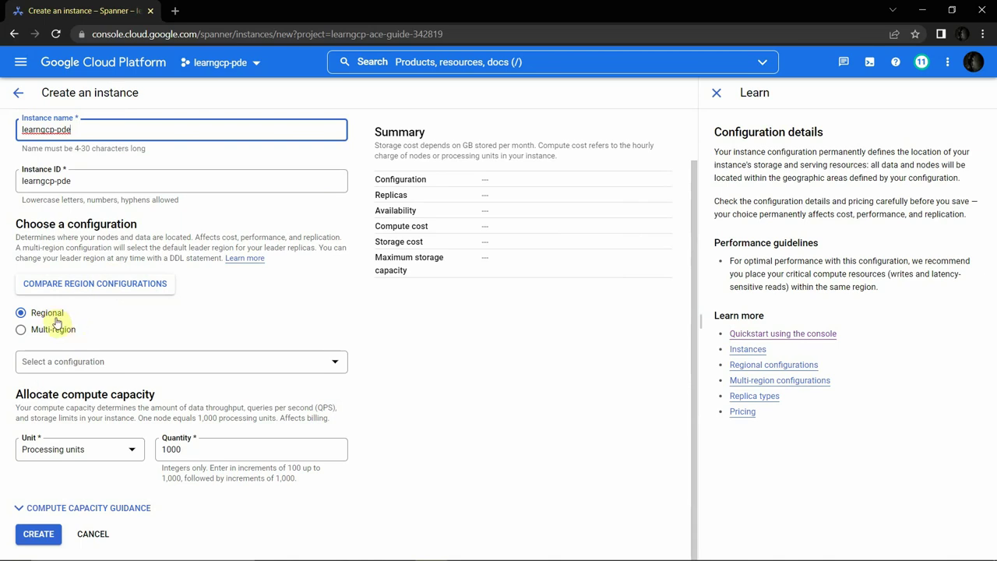
{"action": "left_click", "coordinate": [81, 362]}
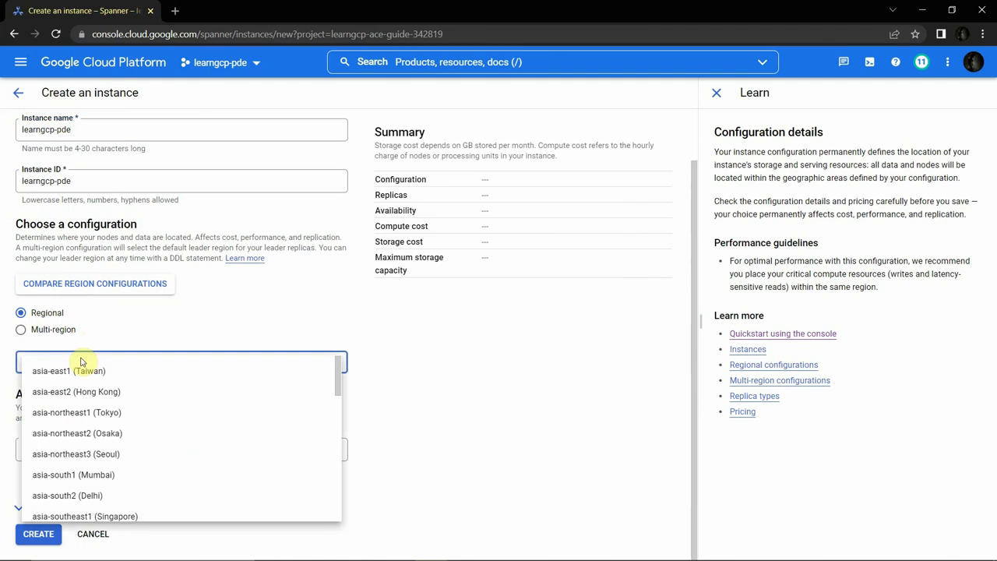
{"action": "left_click", "coordinate": [70, 371]}
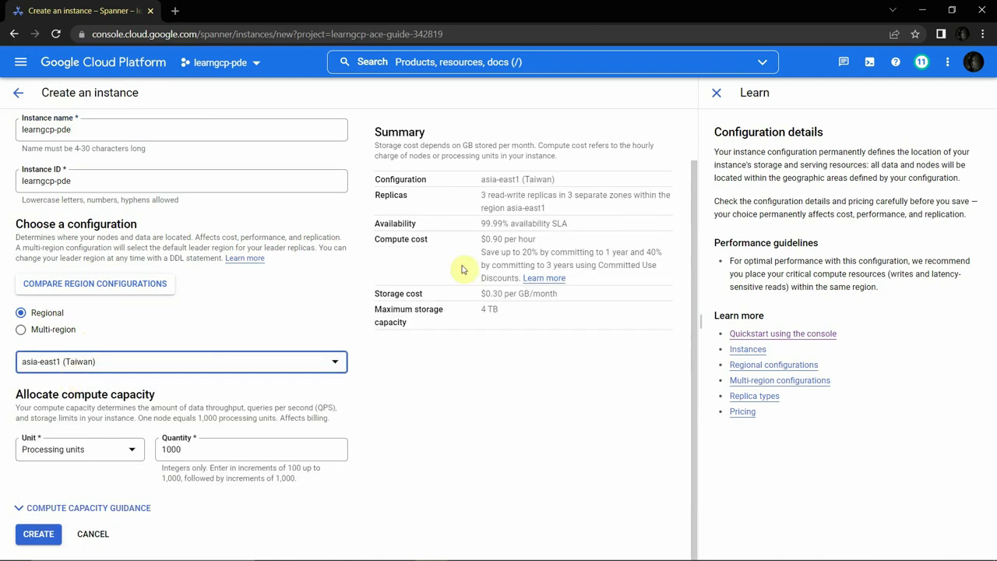
- Change the regional configuration to asia-south1 (Mumbai) for a cost comparison and set it back to asia-east1 (Taiwan)
{"action": "left_click", "coordinate": [138, 363]}
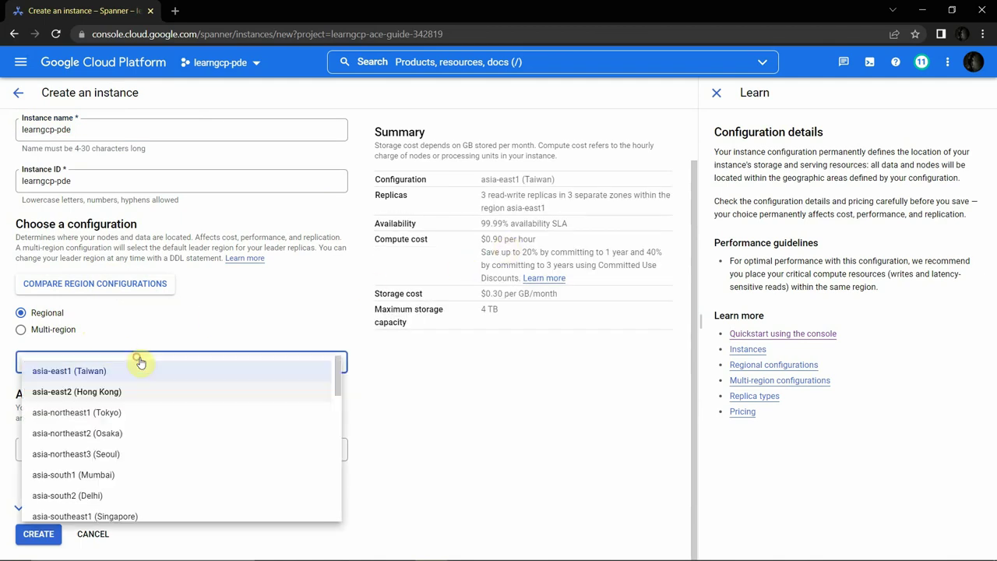
{"action": "left_click", "coordinate": [75, 477]}
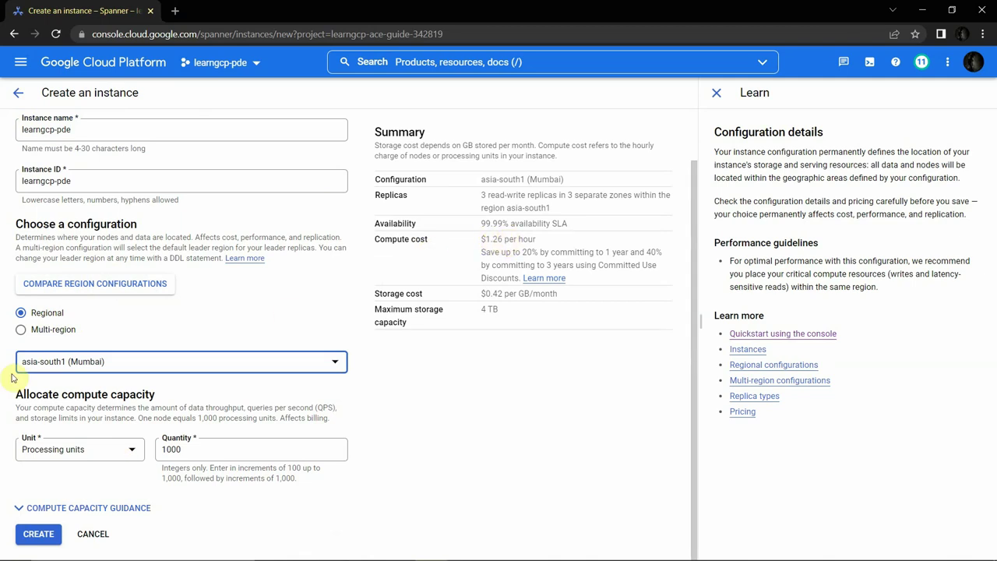
{"action": "left_click", "coordinate": [75, 362]}
{"action": "left_click", "coordinate": [75, 373]}
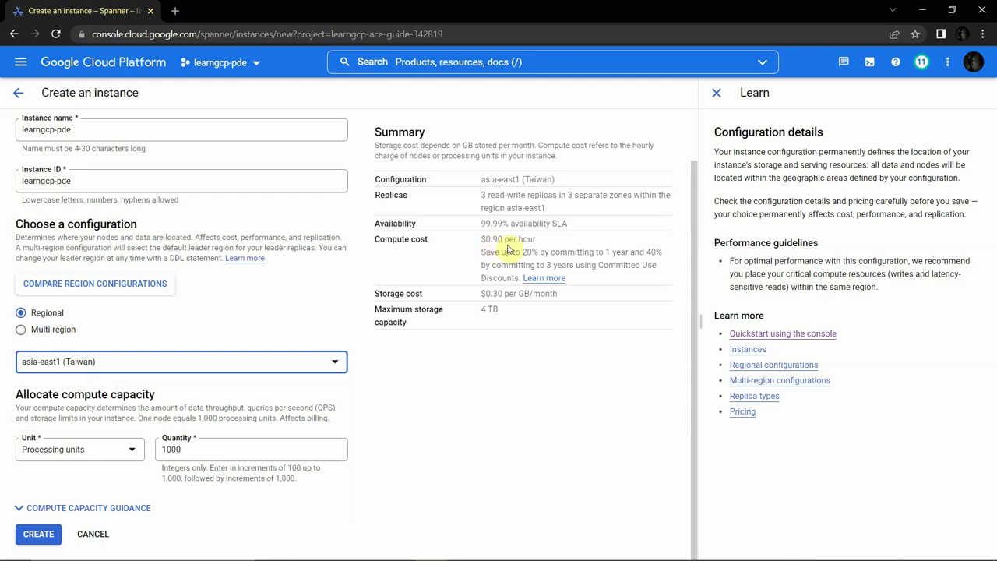
- Examine the availability SLA and the replica details in the summary of the Taiwan configuration
{"action": "left_click", "coordinate": [483, 224]}
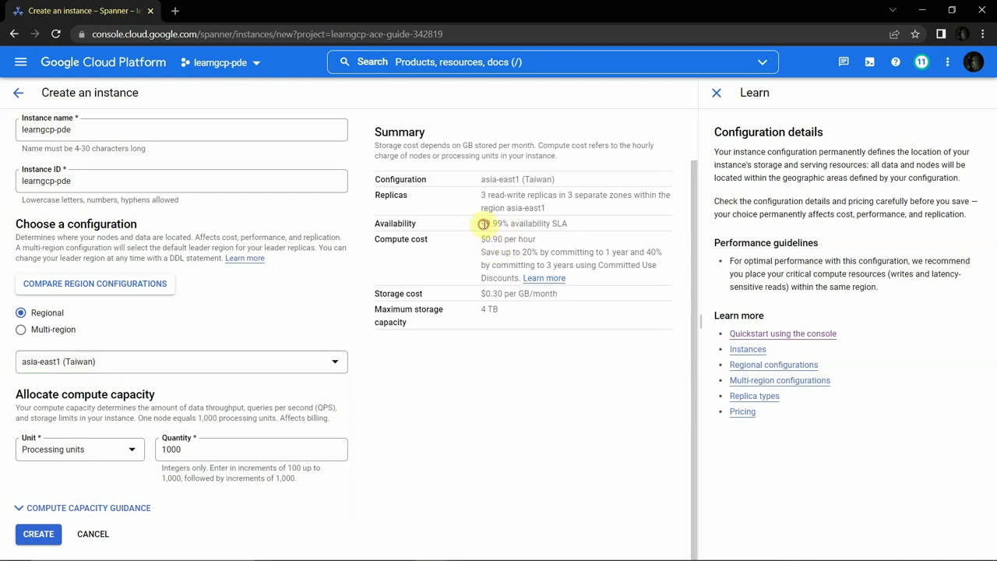
{"action": "left_click_drag", "start_coordinate": [483, 225], "coordinate": [501, 224]}
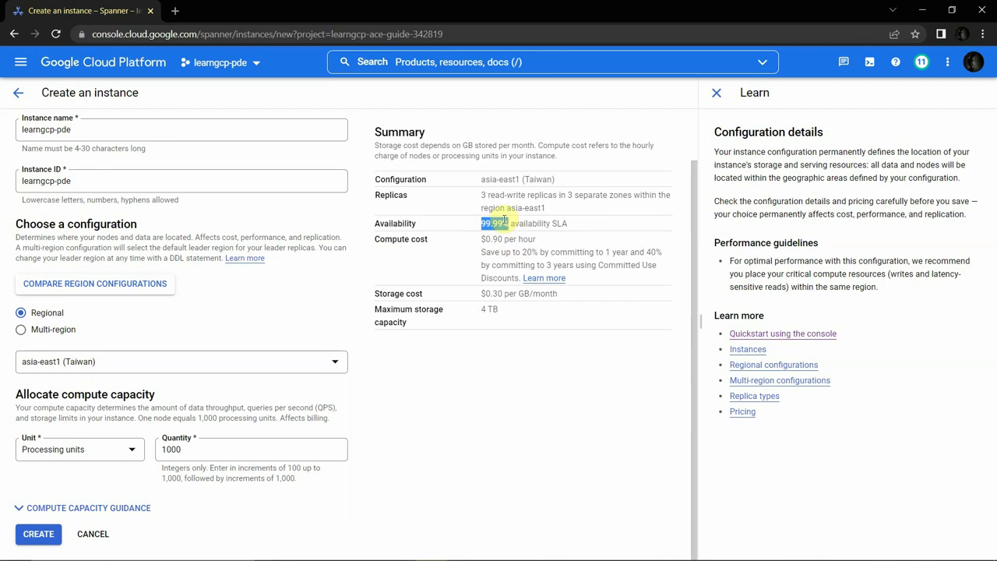
{"action": "left_click_drag", "start_coordinate": [479, 196], "coordinate": [545, 209]}
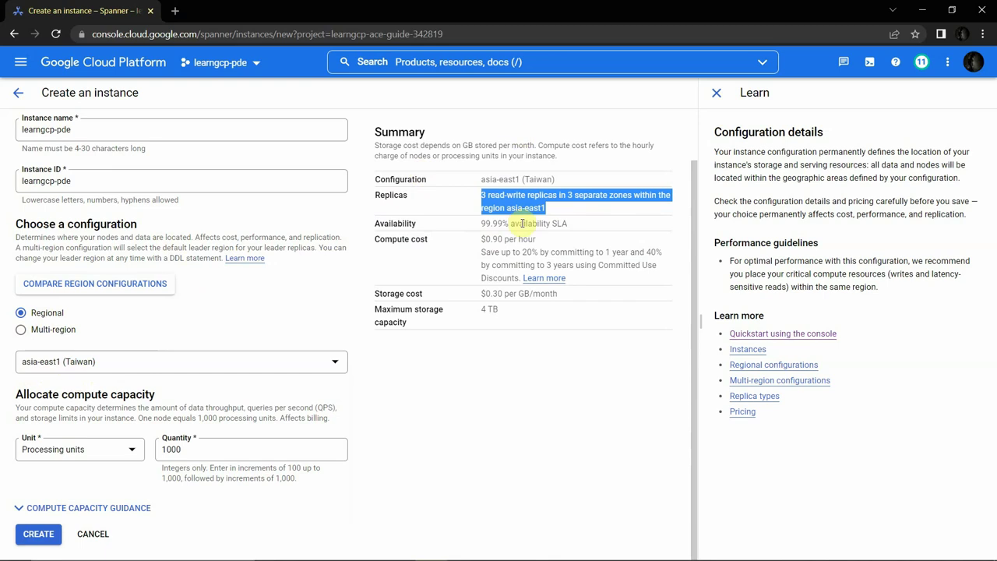
- Change the instance to the multi-region configuration asia1 (Tokyo/Osaka/Seoul) and check its hourly compute cost
{"action": "left_click", "coordinate": [22, 331]}
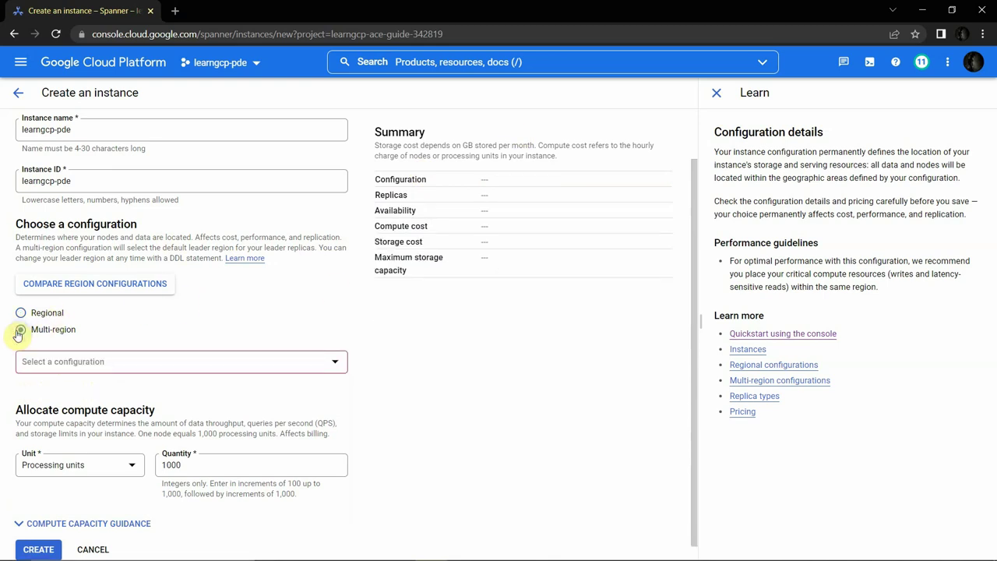
{"action": "left_click", "coordinate": [113, 363]}
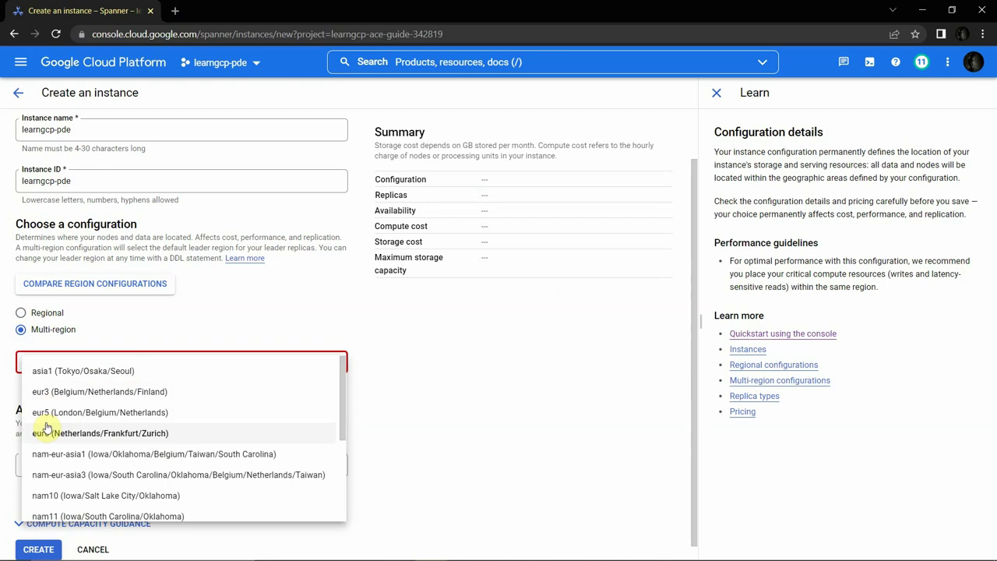
{"action": "scroll", "coordinate": [49, 436], "scroll_direction": "down", "scroll_amount": 2}
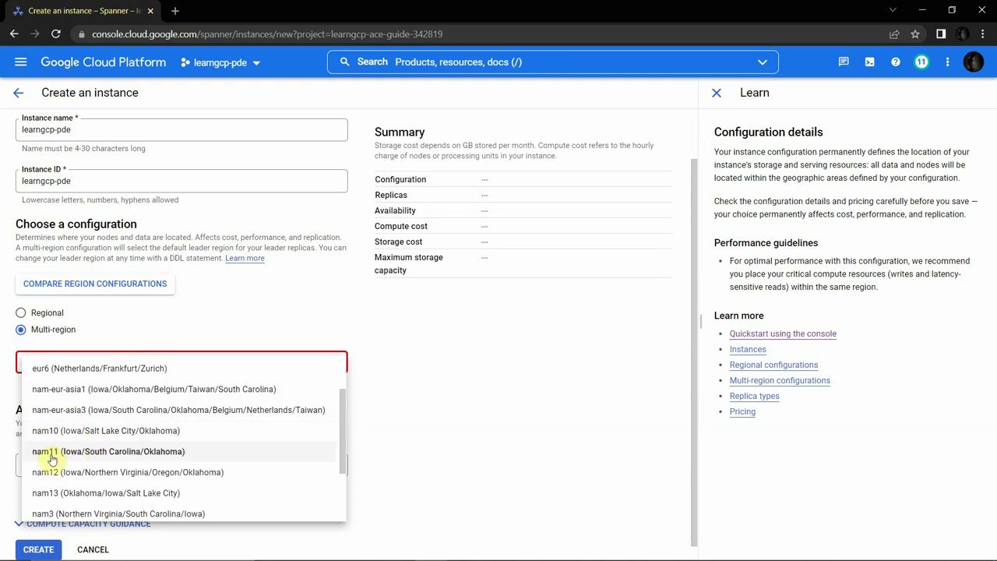
{"action": "scroll", "coordinate": [51, 460], "scroll_direction": "down", "scroll_amount": 3}
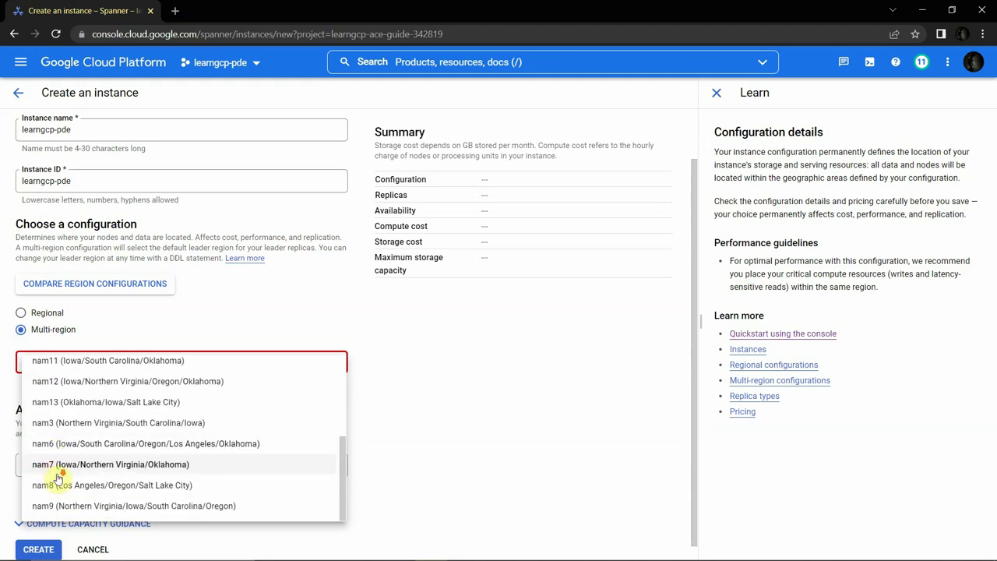
{"action": "scroll", "coordinate": [38, 491], "scroll_direction": "up", "scroll_amount": 5}
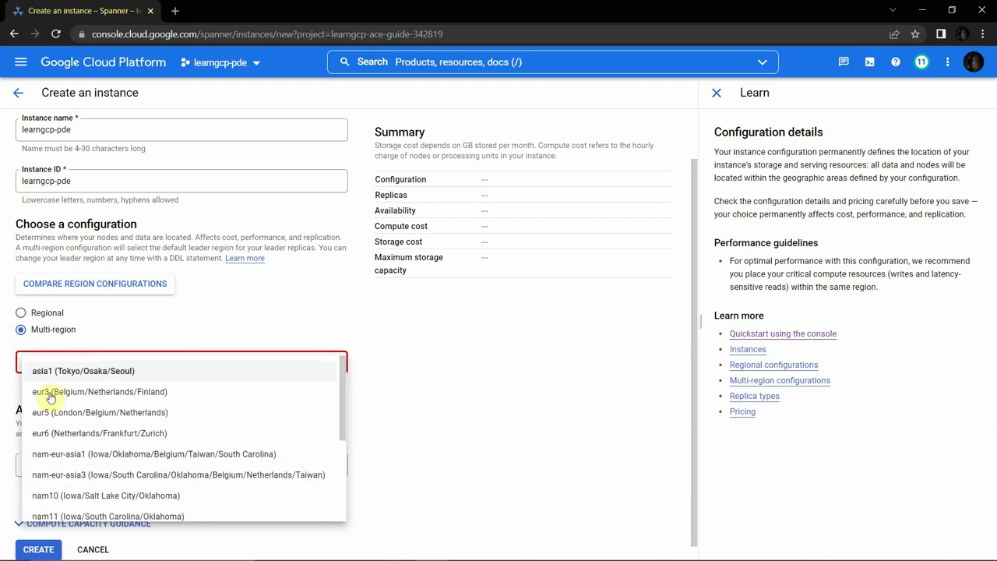
{"action": "left_click", "coordinate": [100, 371]}
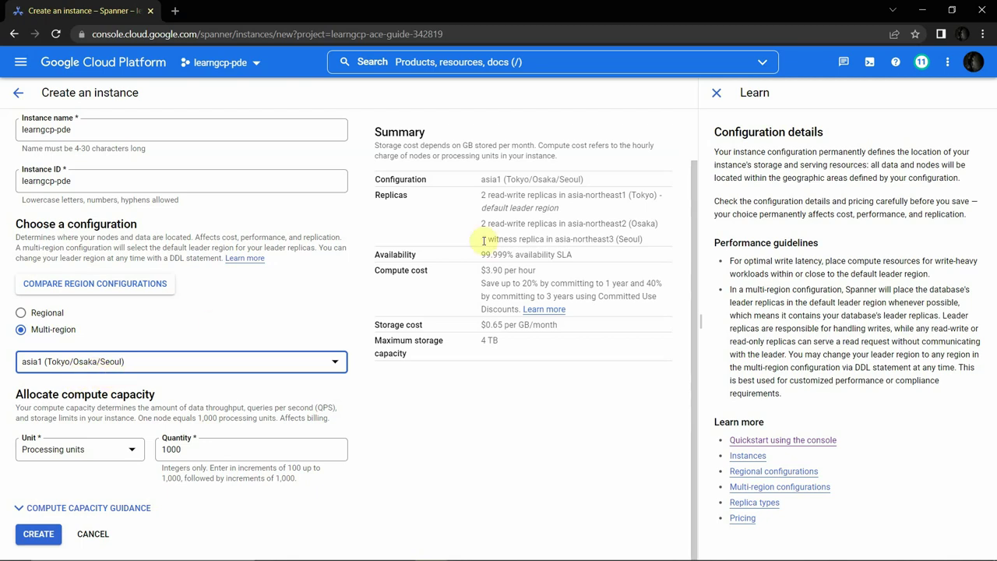
{"action": "left_click_drag", "start_coordinate": [484, 269], "coordinate": [537, 269]}
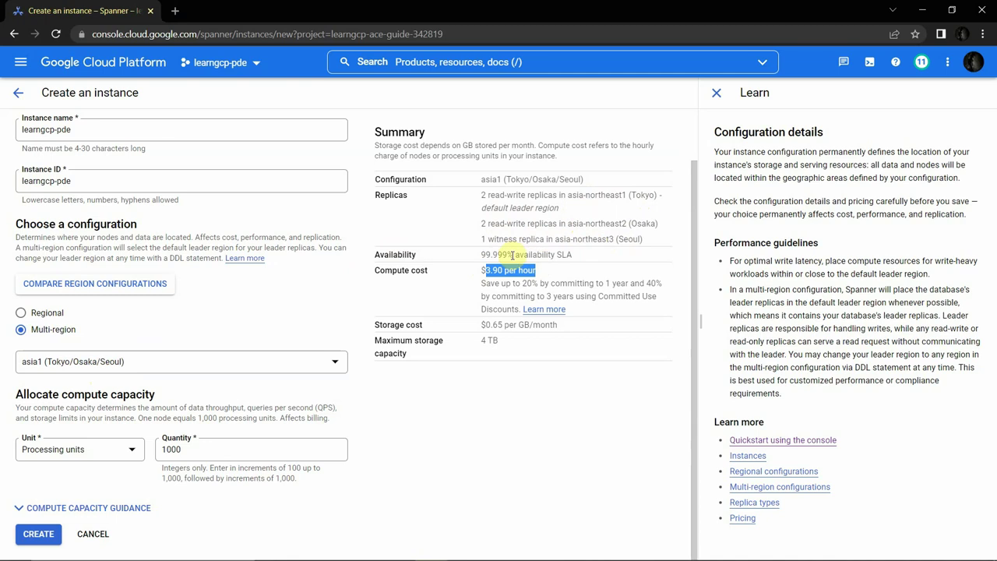
- Change the multi-region configuration to eur3 (Belgium/Netherlands/Finland) and check its availability SLA
{"action": "left_click", "coordinate": [240, 365]}
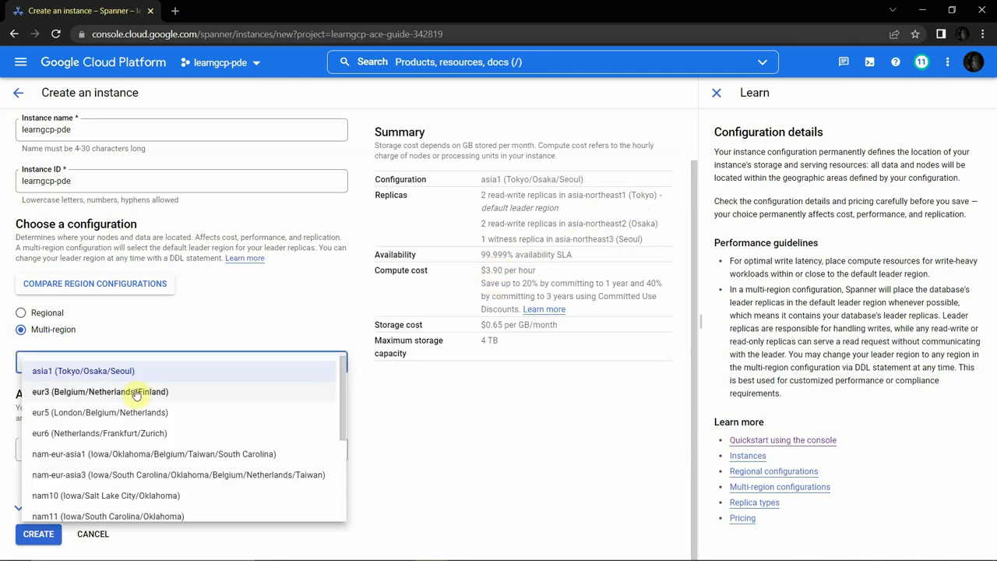
{"action": "left_click", "coordinate": [85, 393]}
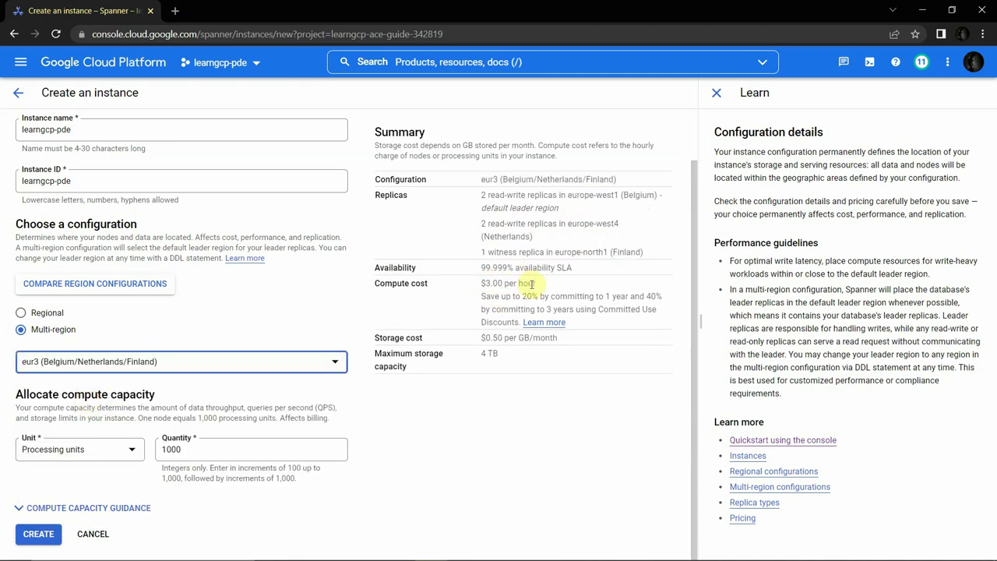
{"action": "left_click_drag", "start_coordinate": [479, 268], "coordinate": [574, 265]}
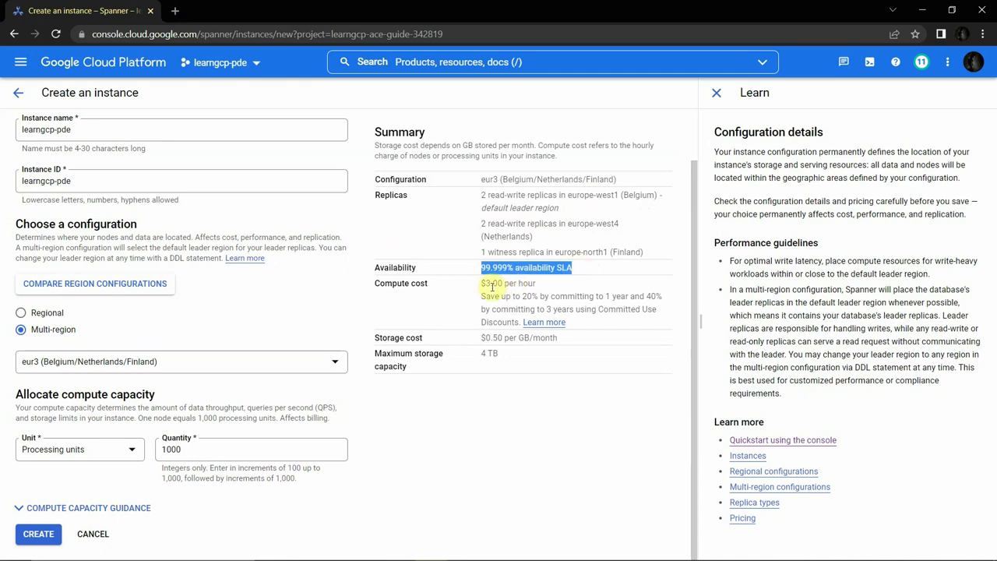
- Compare the cost of the nam6 (Iowa/South Carolina/Oregon/Los Angeles/Oklahoma) multi-region configuration and set the configuration type back to Regional
{"action": "left_click", "coordinate": [138, 360]}
{"action": "scroll", "coordinate": [88, 465], "scroll_direction": "down", "scroll_amount": 5}
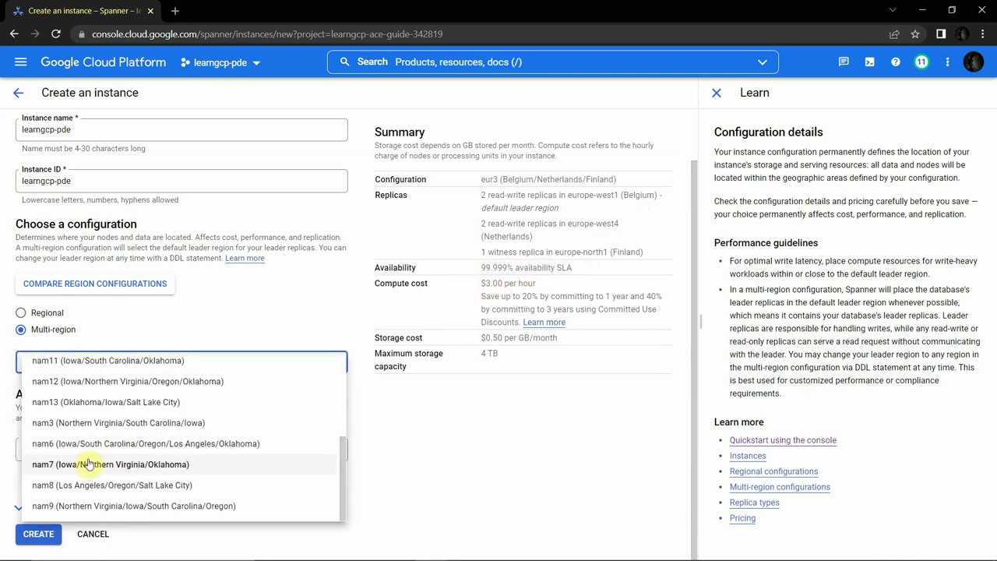
{"action": "left_click", "coordinate": [66, 444]}
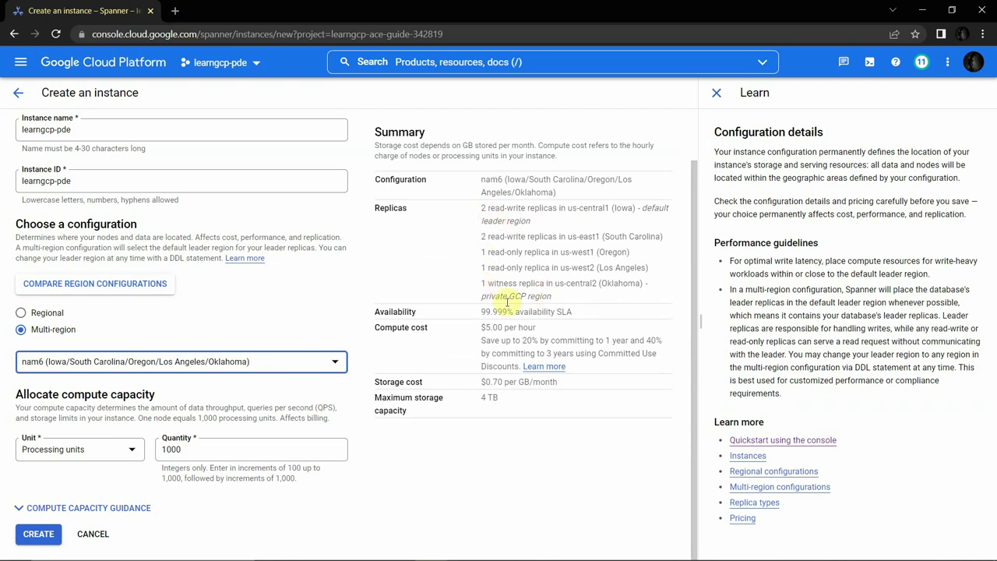
{"action": "left_click_drag", "start_coordinate": [479, 312], "coordinate": [536, 327]}
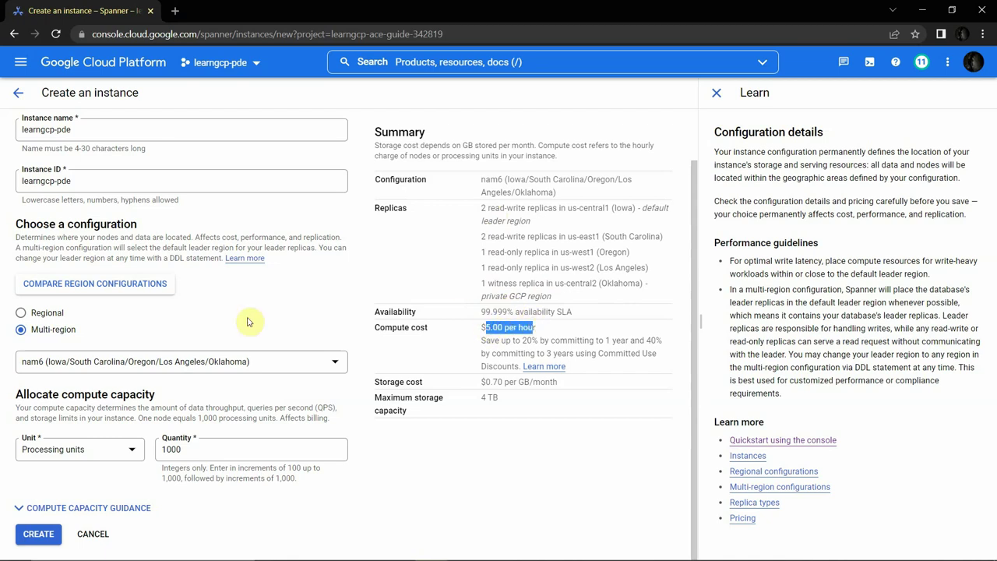
{"action": "left_click", "coordinate": [22, 312]}
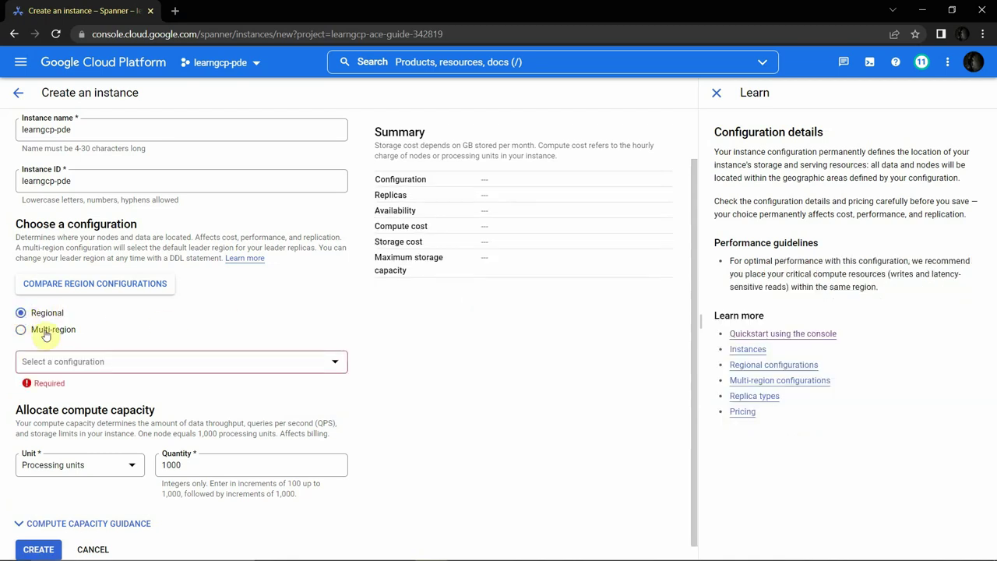
- Select the regional configuration asia-east1 (Taiwan) and set the compute capacity unit to Nodes
{"action": "left_click", "coordinate": [101, 362]}
{"action": "left_click", "coordinate": [86, 373]}
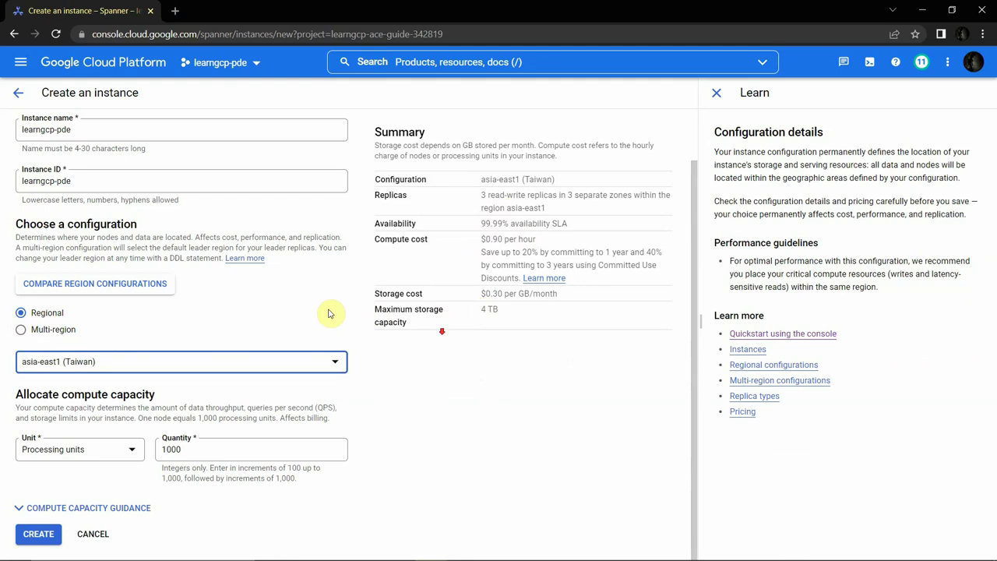
{"action": "left_click", "coordinate": [84, 450]}
{"action": "left_click", "coordinate": [66, 479]}
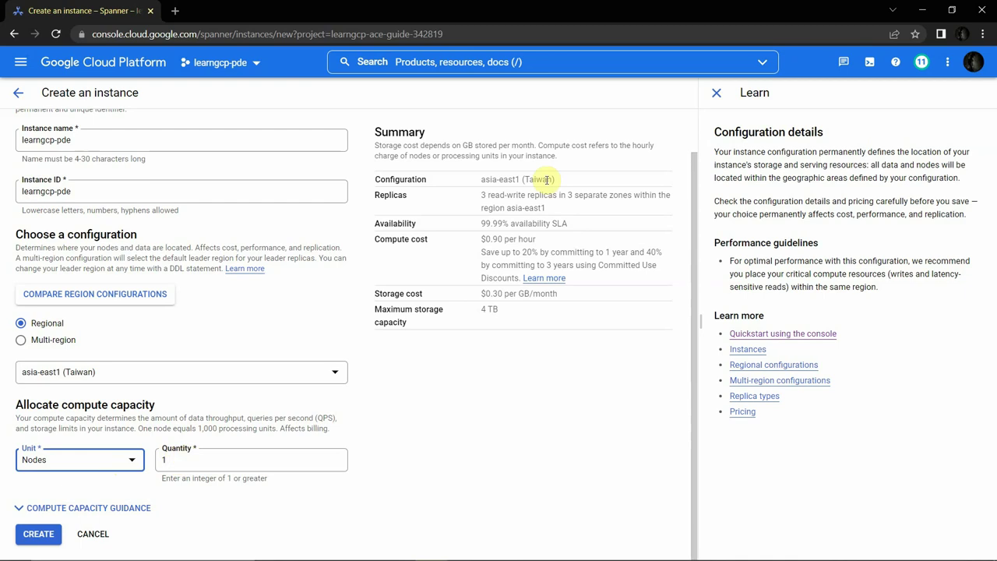
- Review the configuration's performance guidelines and related links in the help, then close the help
{"action": "left_click_drag", "start_coordinate": [796, 365], "coordinate": [746, 381]}
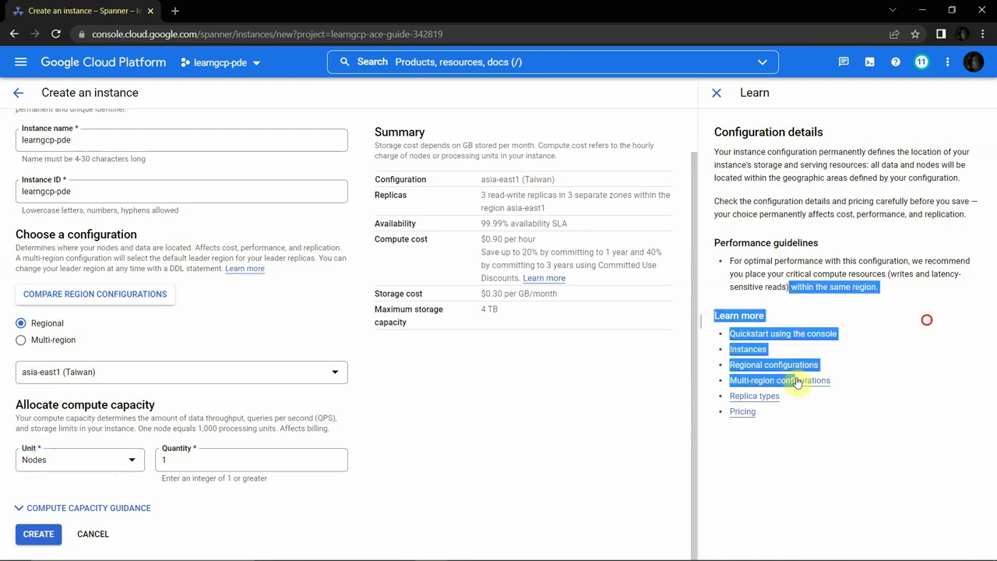
{"action": "left_click", "coordinate": [841, 338]}
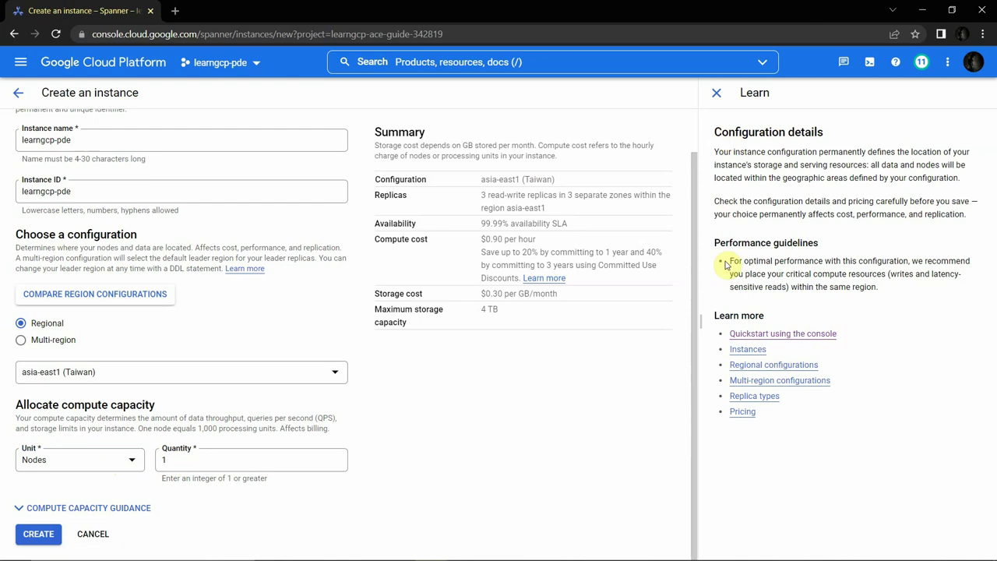
{"action": "left_click", "coordinate": [717, 93]}
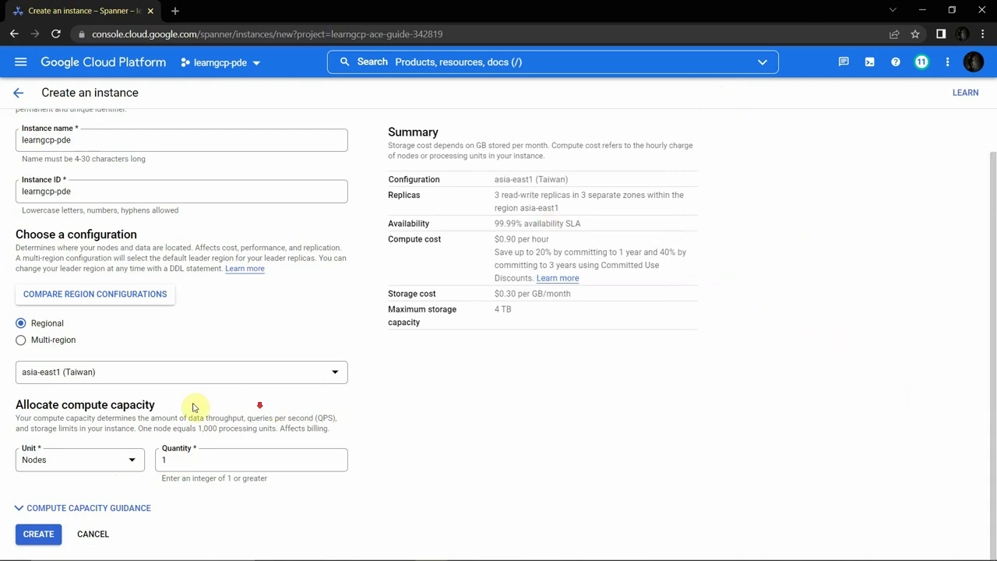
- Read the compute capacity guidance and create the learngcp-pde instance
{"action": "left_click", "coordinate": [56, 507]}
{"action": "scroll", "coordinate": [103, 425], "scroll_direction": "down", "scroll_amount": 2}
{"action": "scroll", "coordinate": [104, 426], "scroll_direction": "down", "scroll_amount": 1}
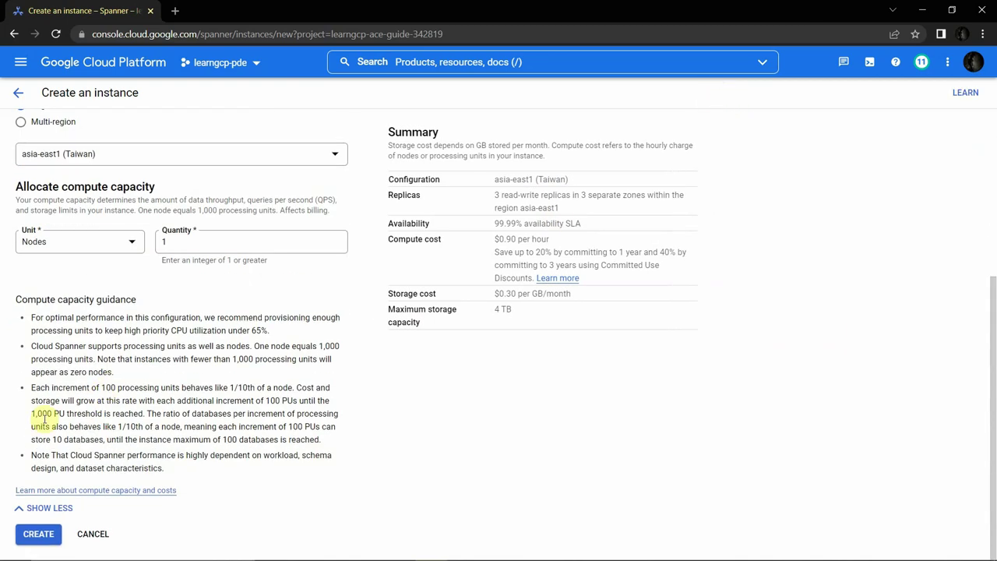
{"action": "left_click", "coordinate": [40, 534]}
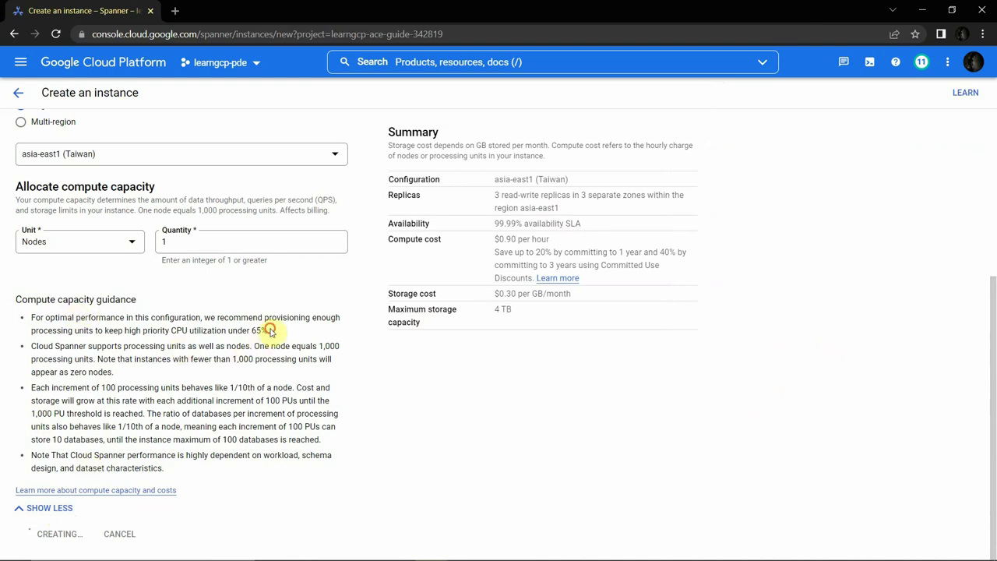
{"action": "left_click_drag", "start_coordinate": [270, 330], "coordinate": [96, 329]}
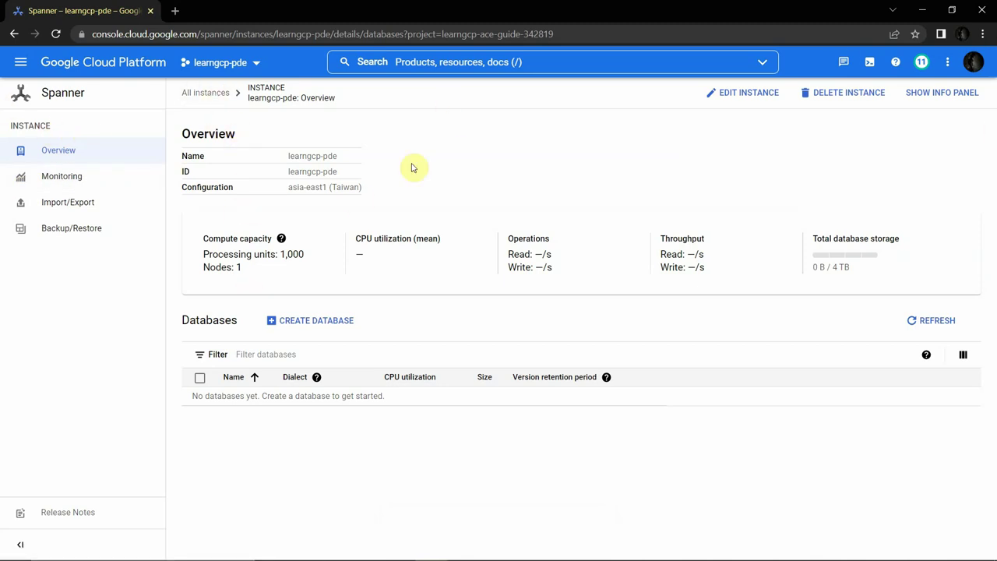
- Open the database creation form for the learngcp-pde instance and check the implementation steps in the Word document
{"action": "left_click", "coordinate": [312, 323]}
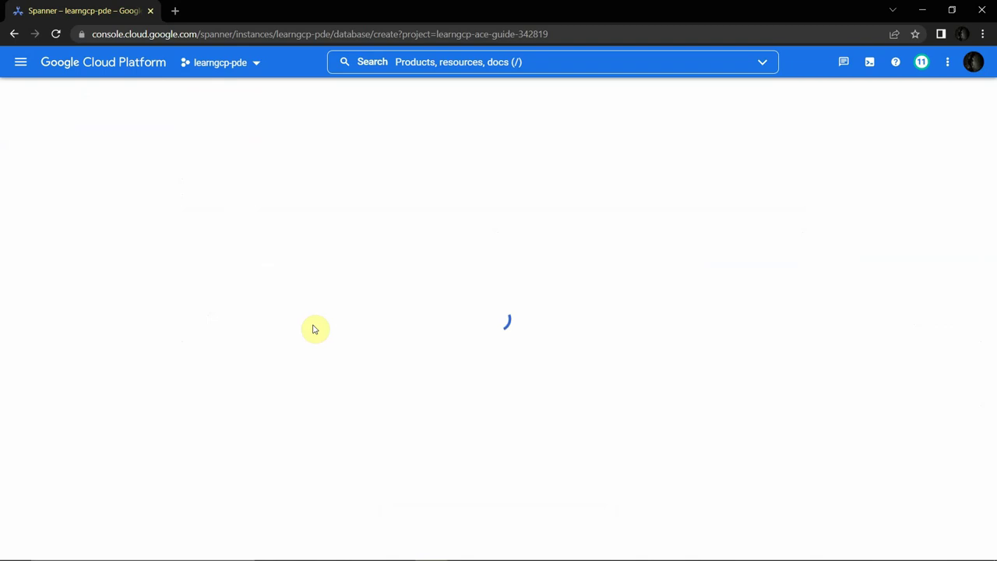
{"action": "key", "text": "alt+Tab"}
{"action": "scroll", "coordinate": [339, 325], "scroll_direction": "down", "scroll_amount": 15}
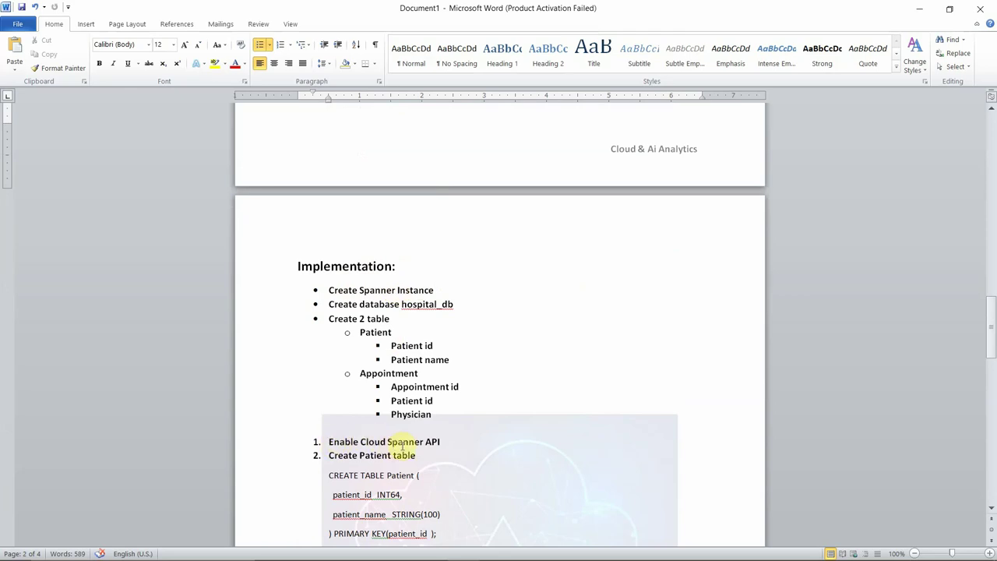
{"action": "key", "text": "alt+Tab"}
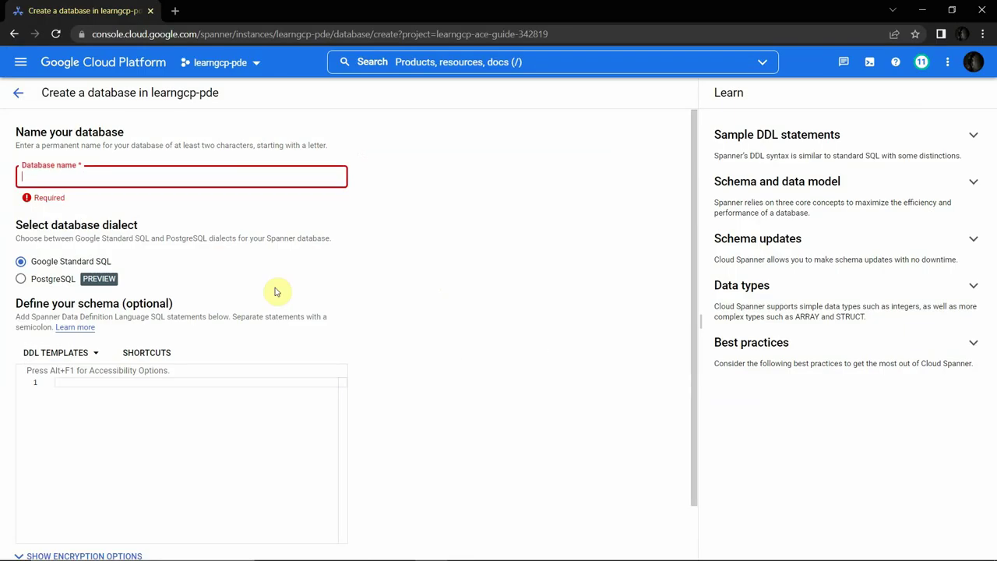
- Search for "cloud spanner api" in a separate browser tab and open the Cloud Spanner API product page to check its status
{"action": "left_click", "coordinate": [226, 12]}
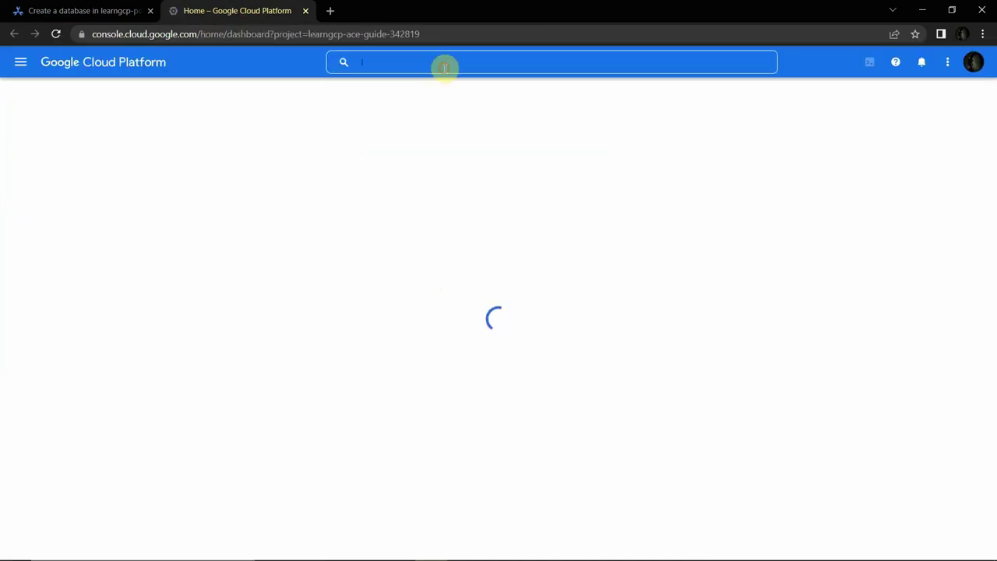
{"action": "left_click", "coordinate": [445, 67]}
{"action": "type", "text": "clo"}
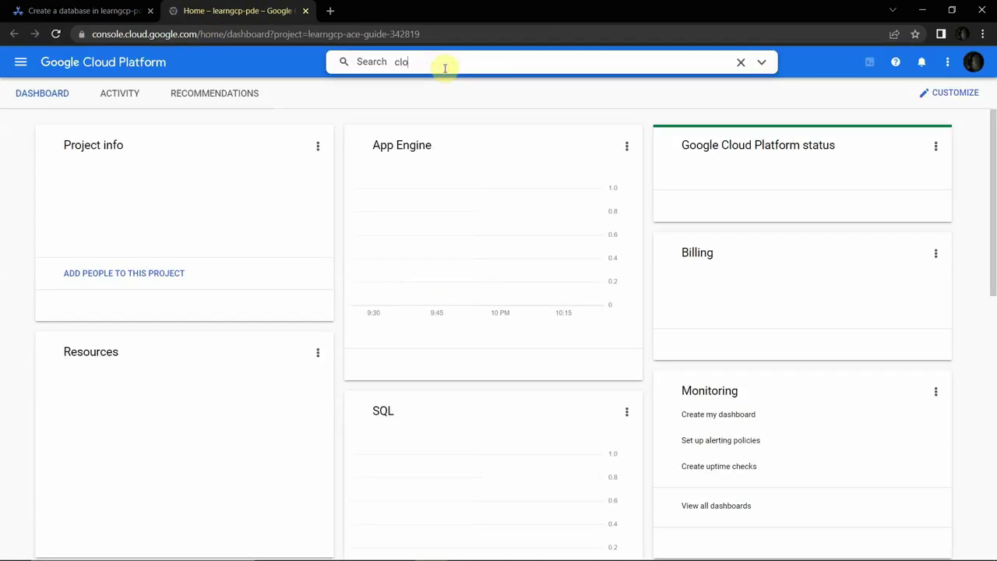
{"action": "type", "text": "ud spanner api"}
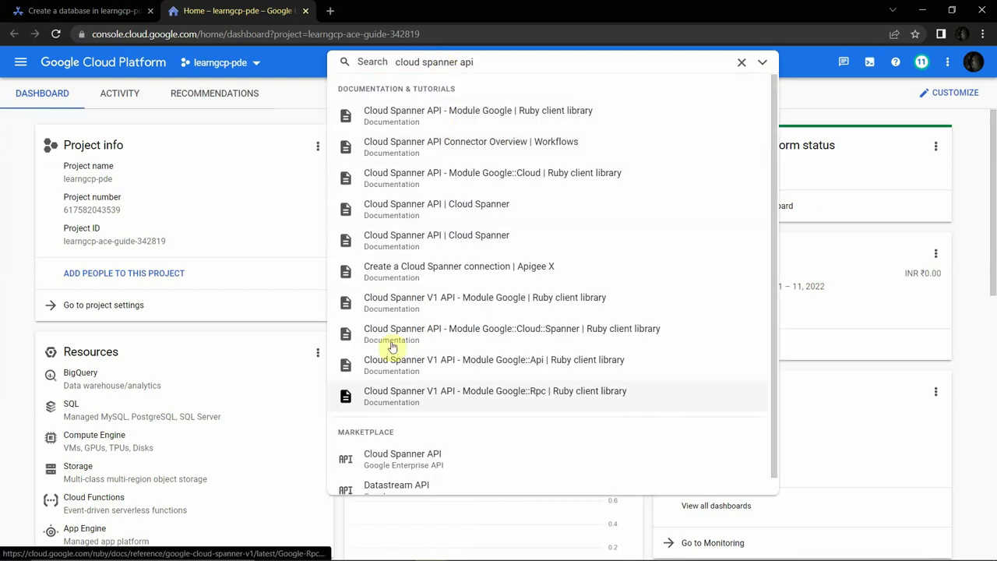
{"action": "left_click", "coordinate": [417, 465]}
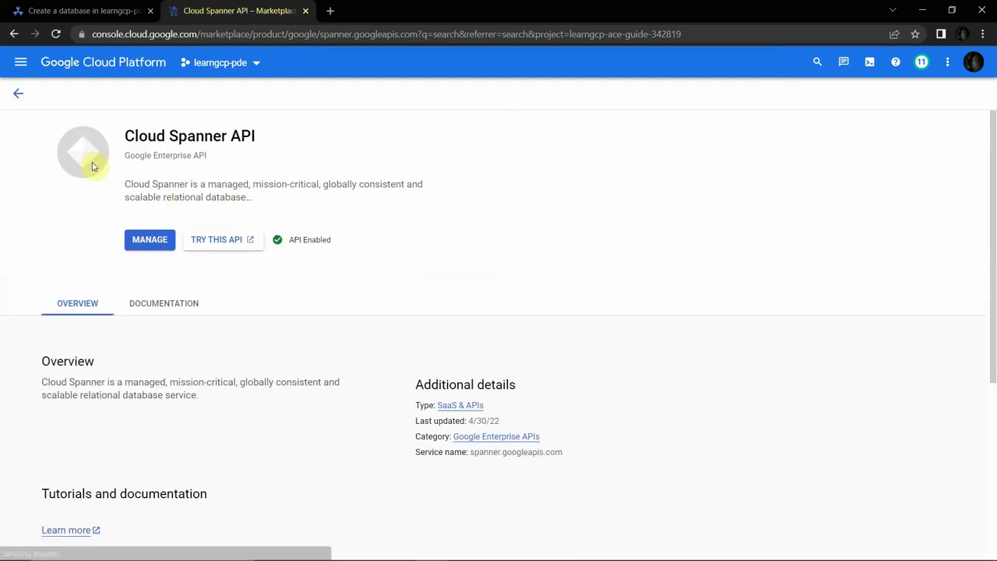
- Copy the database name hospital_db from the implementation list in the Word document and enter it as the new database's name
{"action": "left_click", "coordinate": [71, 10]}
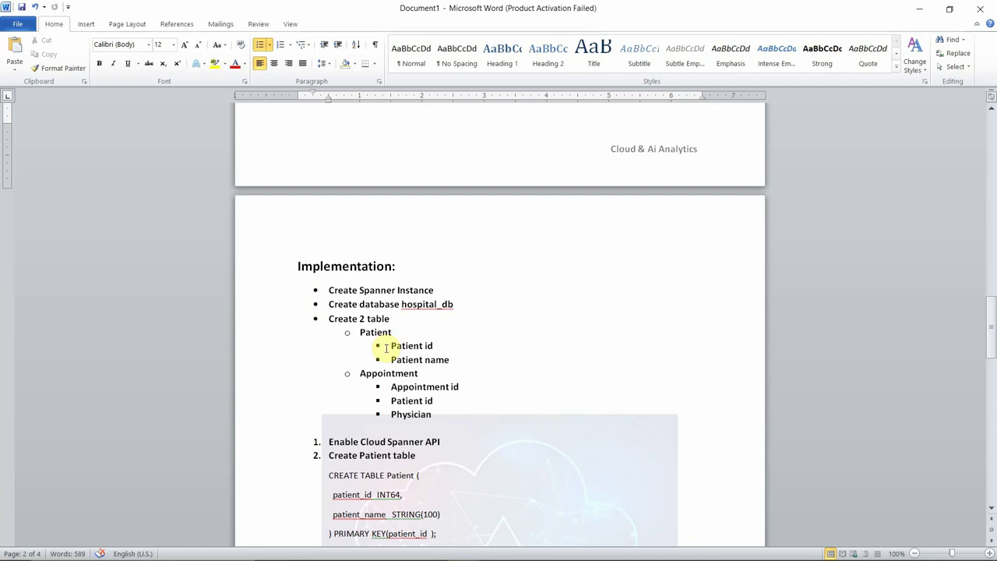
{"action": "scroll", "coordinate": [382, 335], "scroll_direction": "down", "scroll_amount": 2}
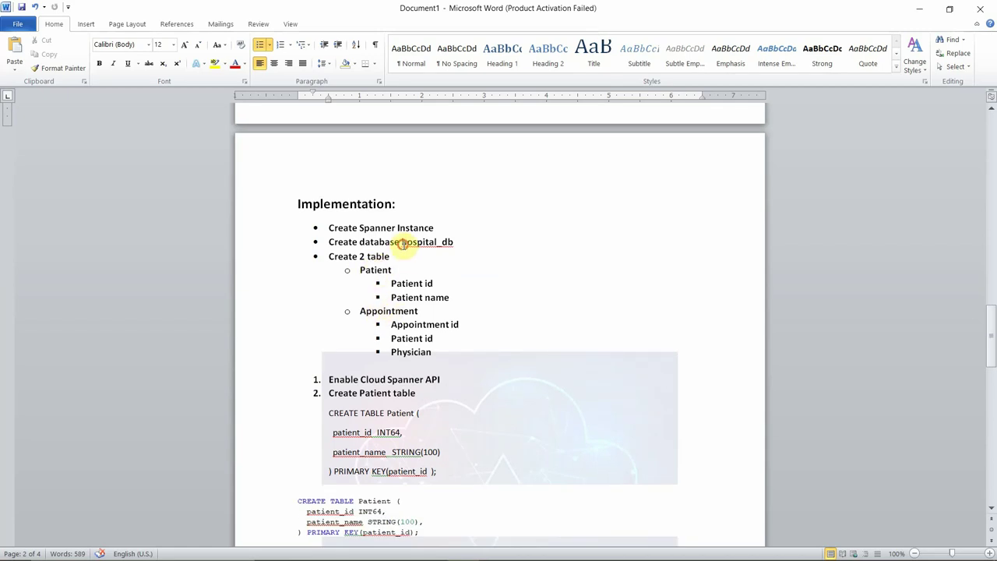
{"action": "left_click_drag", "start_coordinate": [401, 242], "coordinate": [437, 249]}
{"action": "key", "text": "ctrl+c"}
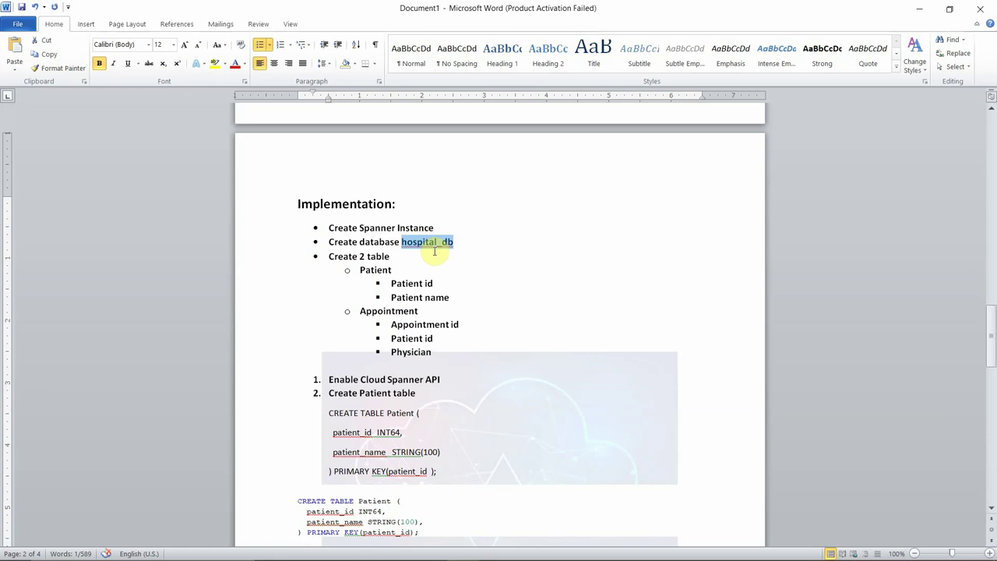
{"action": "key", "text": "alt+Tab"}
{"action": "left_click", "coordinate": [87, 180]}
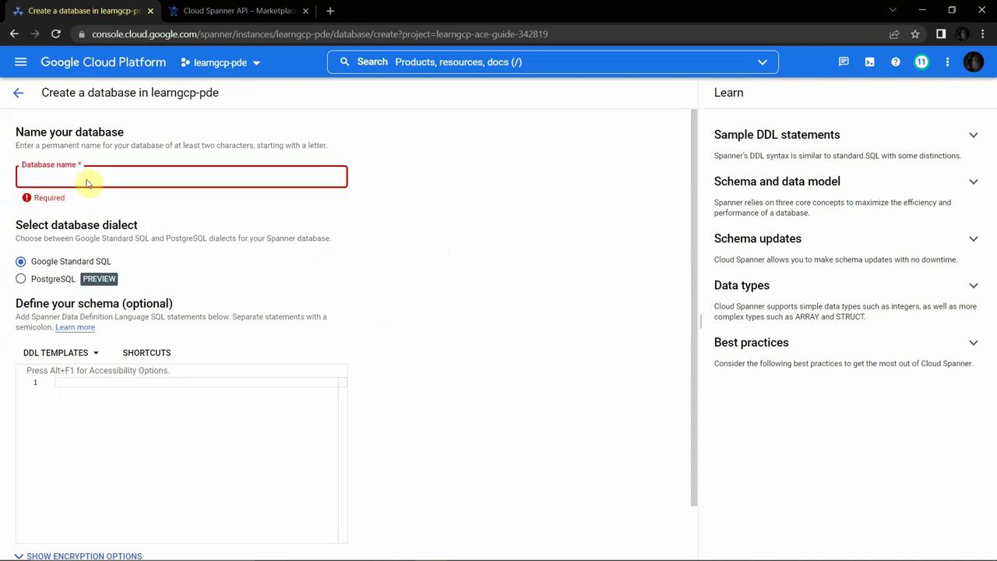
{"action": "key", "text": "ctrl+v"}
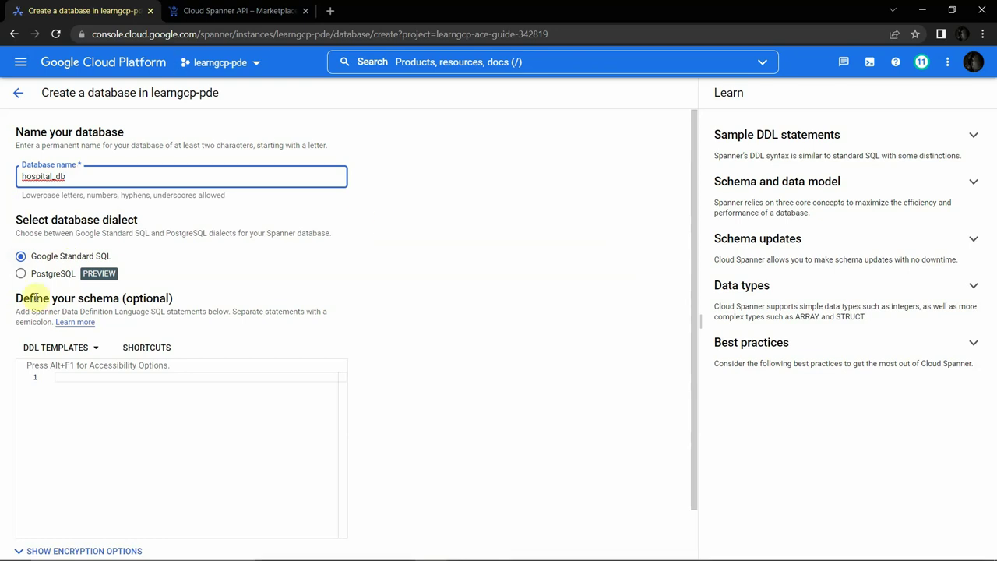
- Read the sample DDL statements and the supported data types in the database creation help
{"action": "left_click", "coordinate": [772, 143]}
{"action": "left_click", "coordinate": [771, 140]}
{"action": "left_click", "coordinate": [771, 141]}
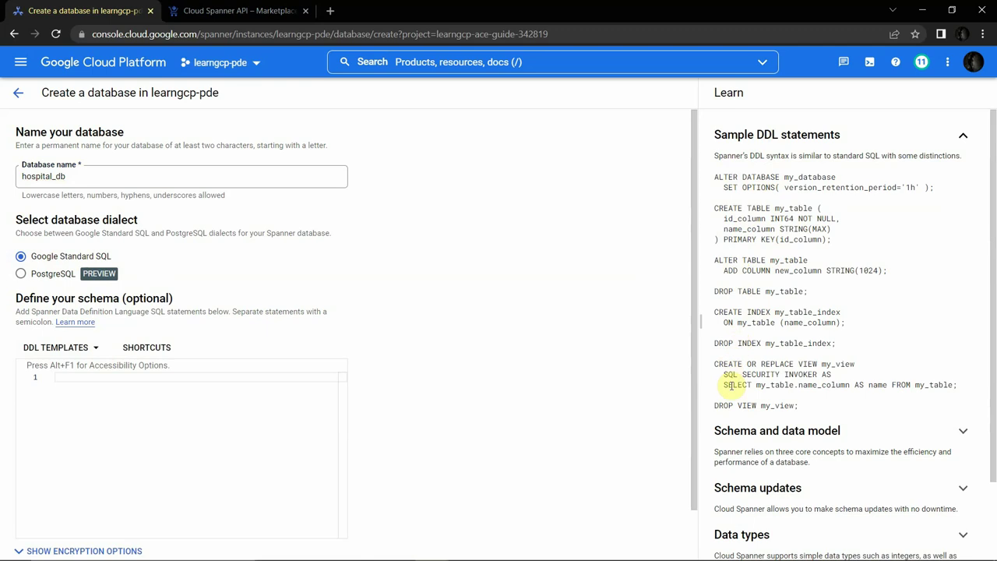
{"action": "left_click", "coordinate": [774, 140]}
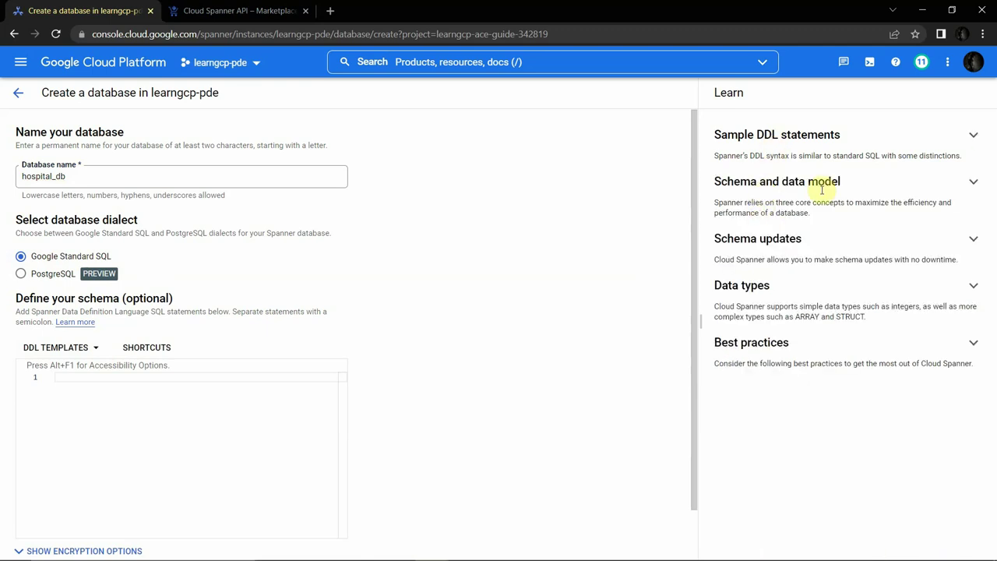
{"action": "left_click", "coordinate": [754, 288]}
{"action": "scroll", "coordinate": [741, 327], "scroll_direction": "down", "scroll_amount": 2}
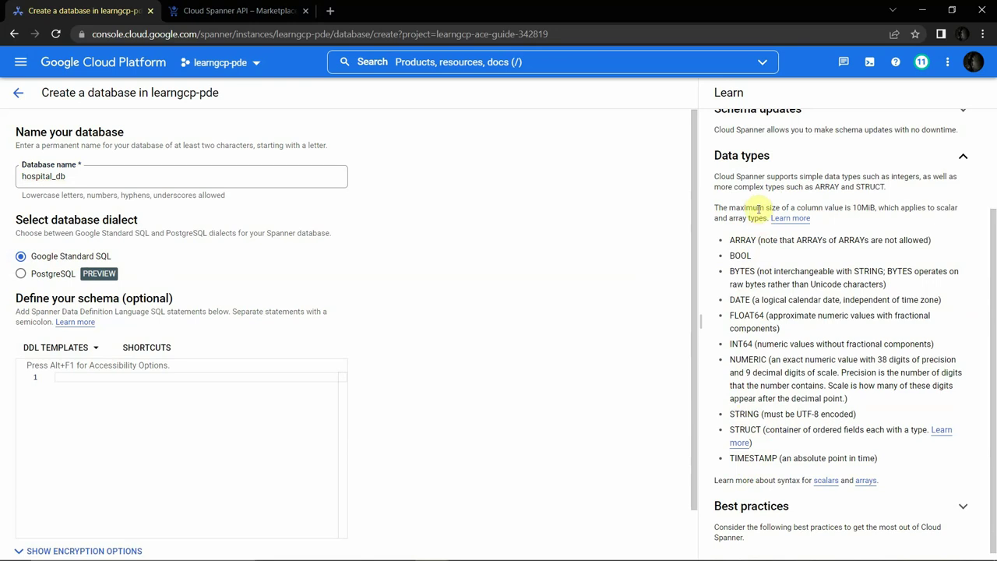
{"action": "left_click", "coordinate": [777, 155]}
- Examine the schema and data model help, focusing on when table interleaving suits parent-child relationships
{"action": "left_click", "coordinate": [770, 187]}
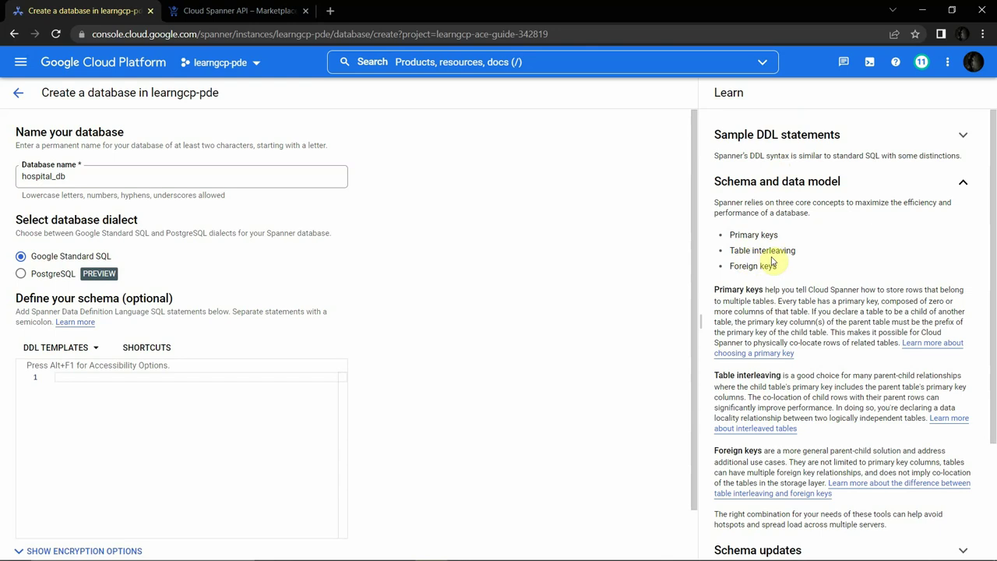
{"action": "left_click_drag", "start_coordinate": [796, 252], "coordinate": [729, 252]}
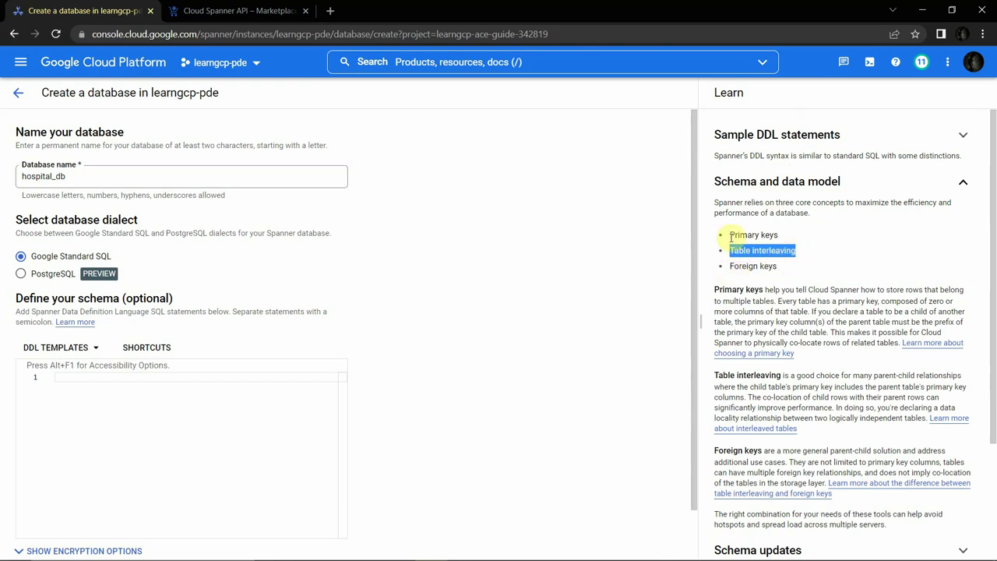
{"action": "scroll", "coordinate": [831, 237], "scroll_direction": "down", "scroll_amount": 2}
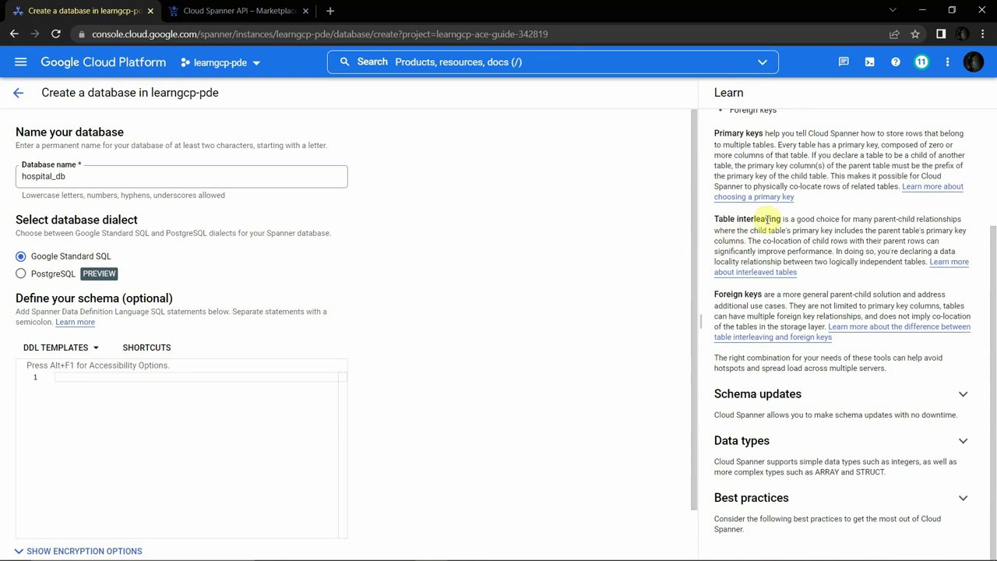
{"action": "mouse_move", "coordinate": [852, 219]}
{"action": "left_mouse_down"}
{"action": "mouse_move", "coordinate": [966, 221]}
{"action": "mouse_move", "coordinate": [832, 239]}
{"action": "mouse_move", "coordinate": [823, 229]}
{"action": "mouse_move", "coordinate": [862, 231]}
{"action": "left_mouse_up"}
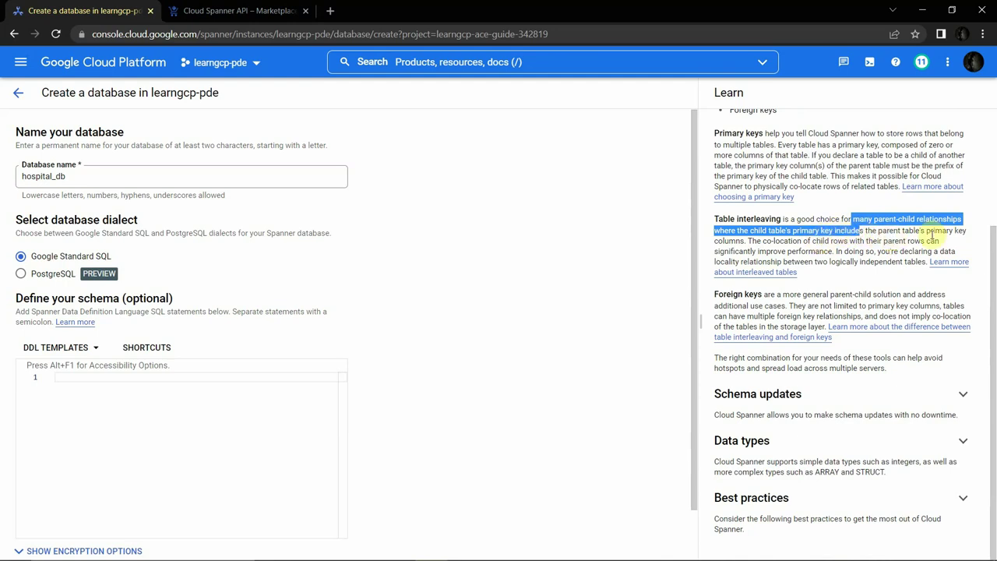
{"action": "left_click_drag", "start_coordinate": [746, 242], "coordinate": [787, 221]}
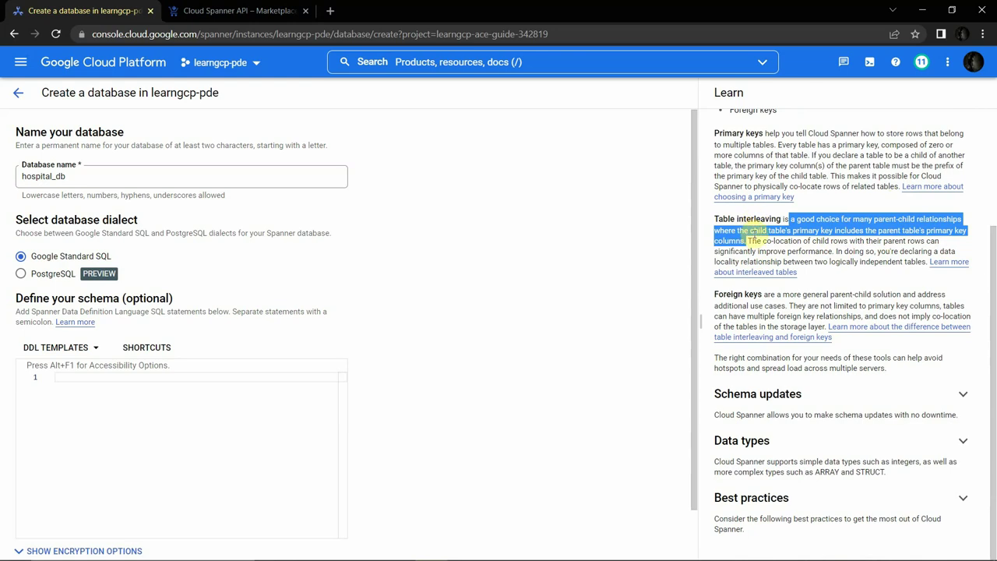
{"action": "left_click_drag", "start_coordinate": [714, 219], "coordinate": [782, 220]}
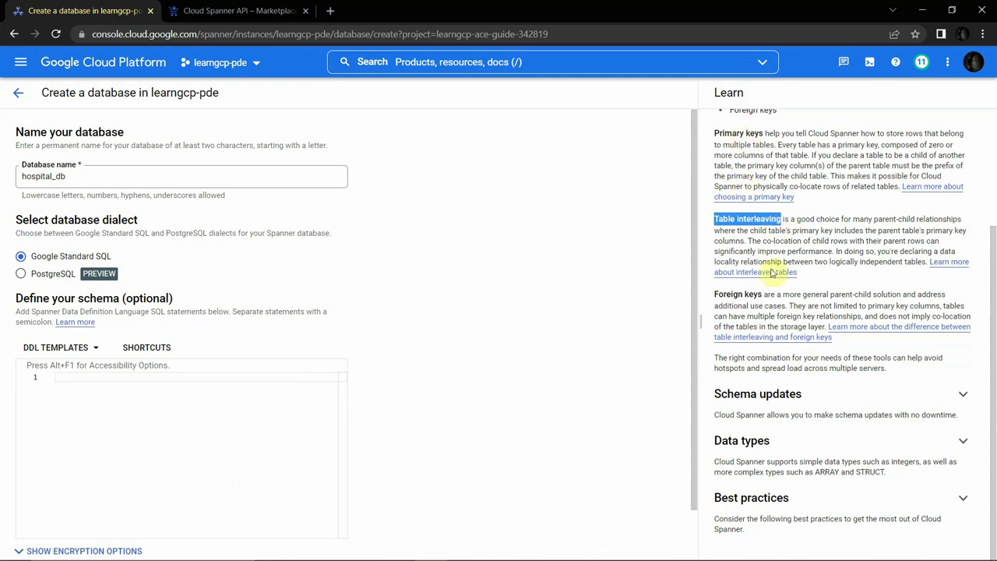
{"action": "scroll", "coordinate": [793, 337], "scroll_direction": "up", "scroll_amount": 2}
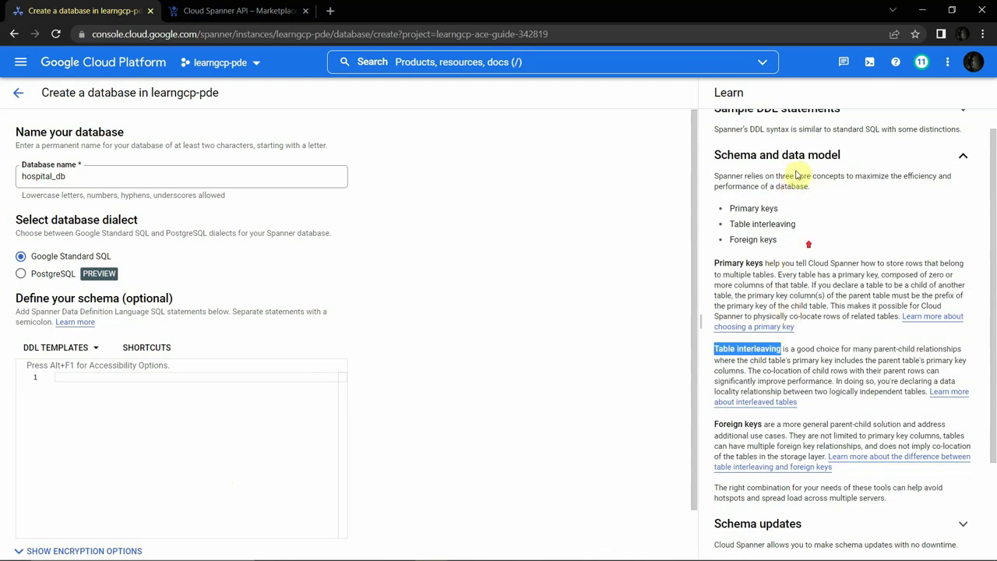
{"action": "scroll", "coordinate": [794, 171], "scroll_direction": "up", "scroll_amount": 1}
{"action": "left_click", "coordinate": [835, 187]}
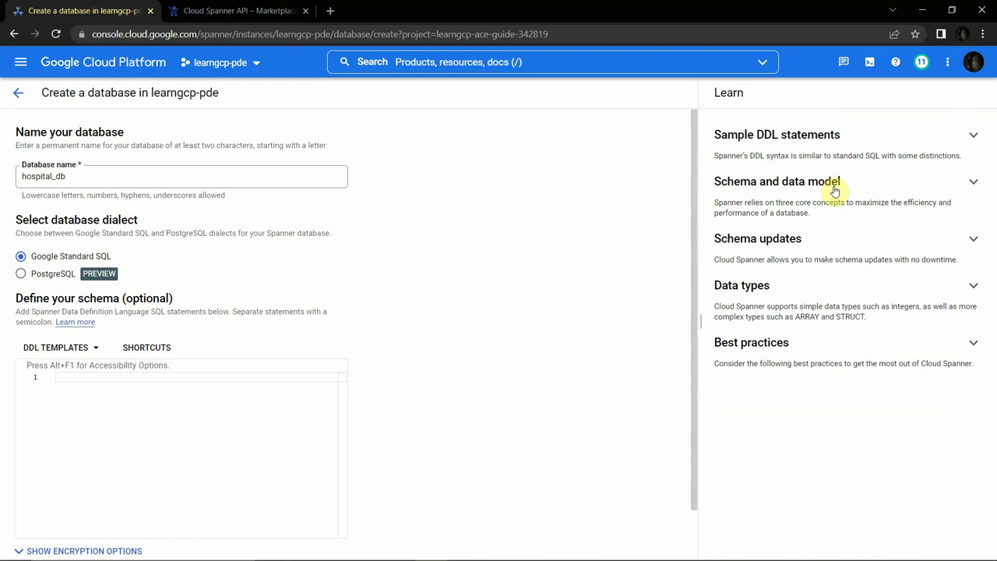
- Read the help on schema updates and the best practices for schema and data model design
{"action": "left_click", "coordinate": [769, 248]}
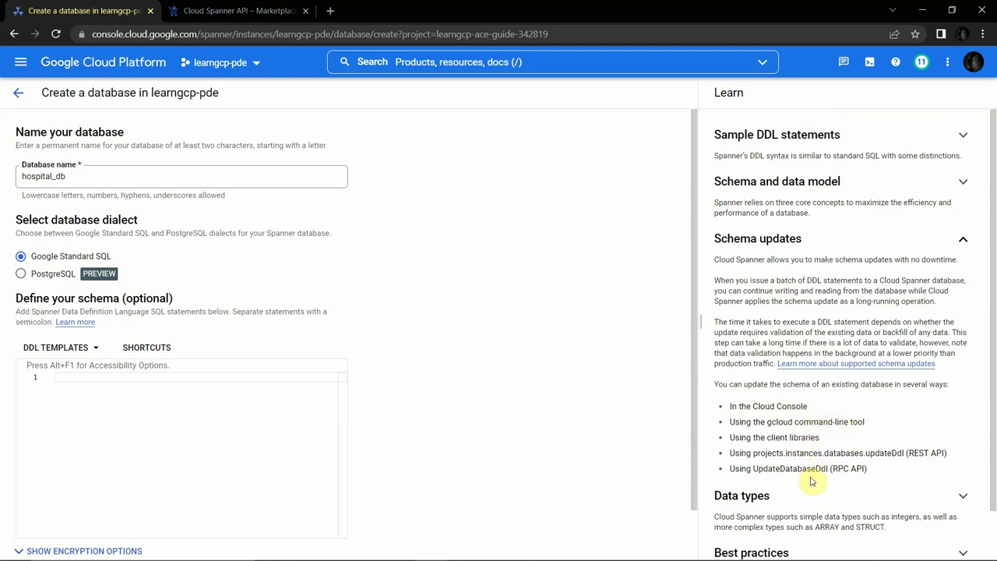
{"action": "left_click", "coordinate": [780, 243]}
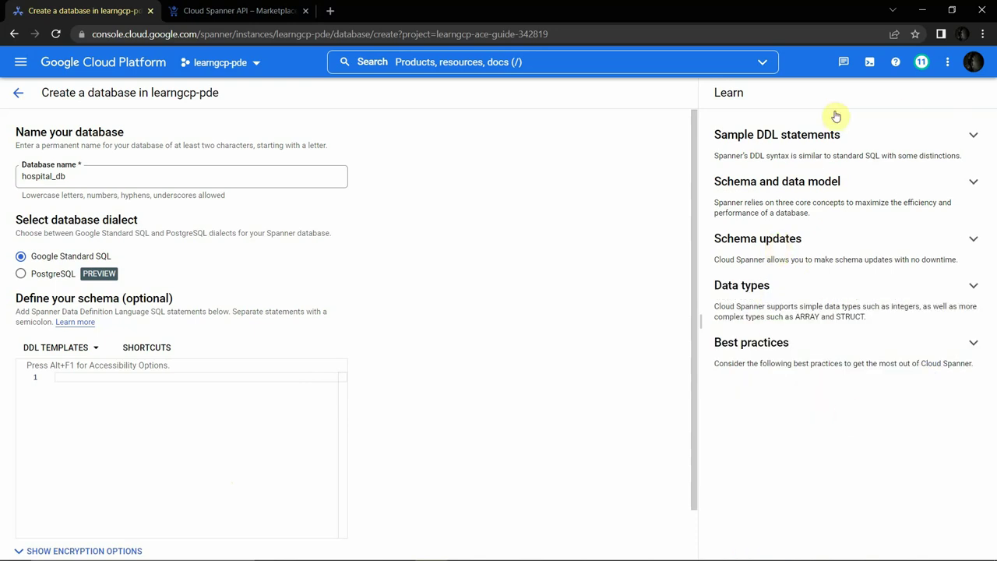
{"action": "left_click", "coordinate": [806, 357]}
{"action": "scroll", "coordinate": [807, 357], "scroll_direction": "down", "scroll_amount": 10}
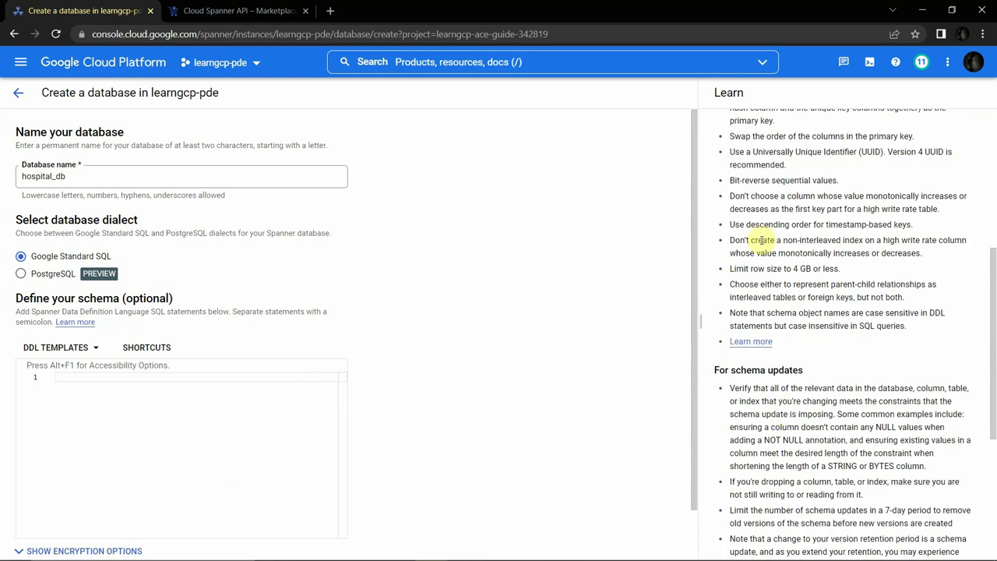
{"action": "scroll", "coordinate": [779, 405], "scroll_direction": "up", "scroll_amount": 5}
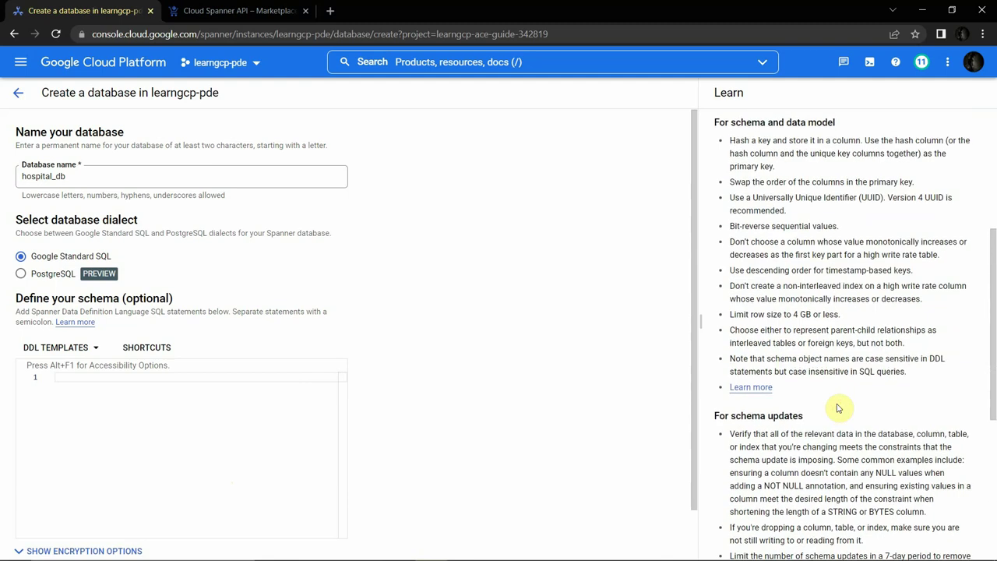
- Read the remaining schema update best practices and further reading list, and collapse the best practices help
{"action": "scroll", "coordinate": [790, 356], "scroll_direction": "down", "scroll_amount": 5}
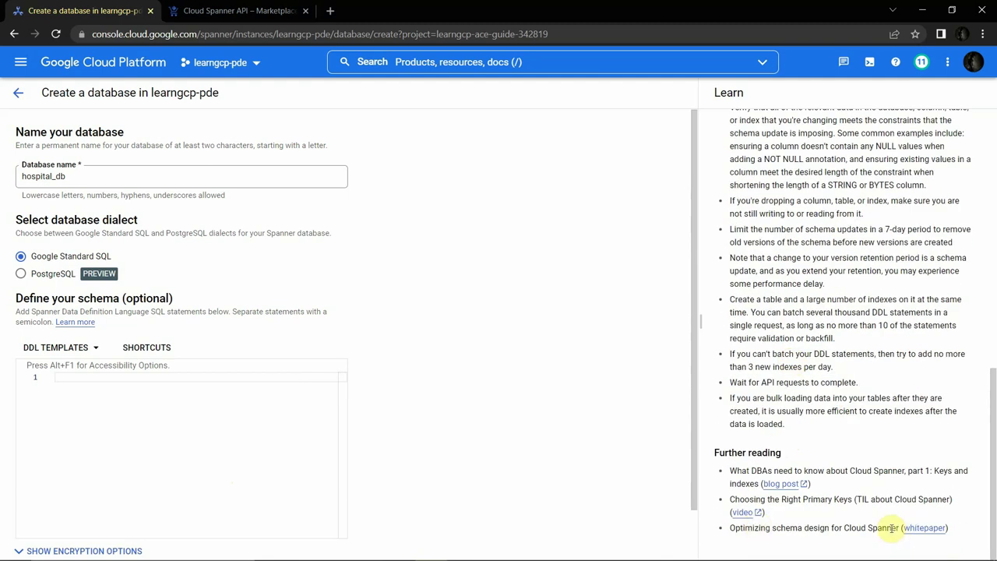
{"action": "scroll", "coordinate": [824, 367], "scroll_direction": "up", "scroll_amount": 5}
{"action": "scroll", "coordinate": [819, 358], "scroll_direction": "up", "scroll_amount": 3}
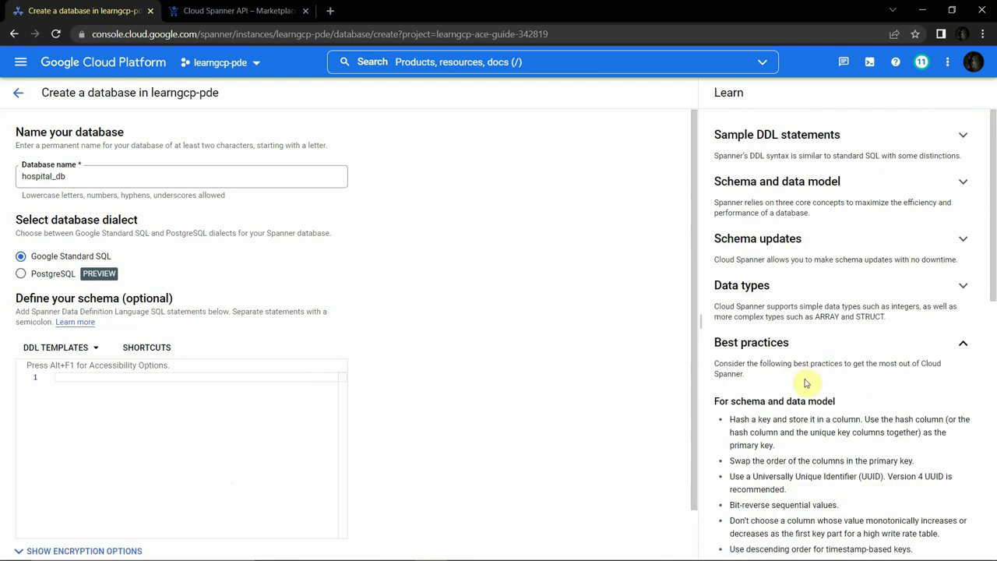
{"action": "left_click", "coordinate": [798, 347]}
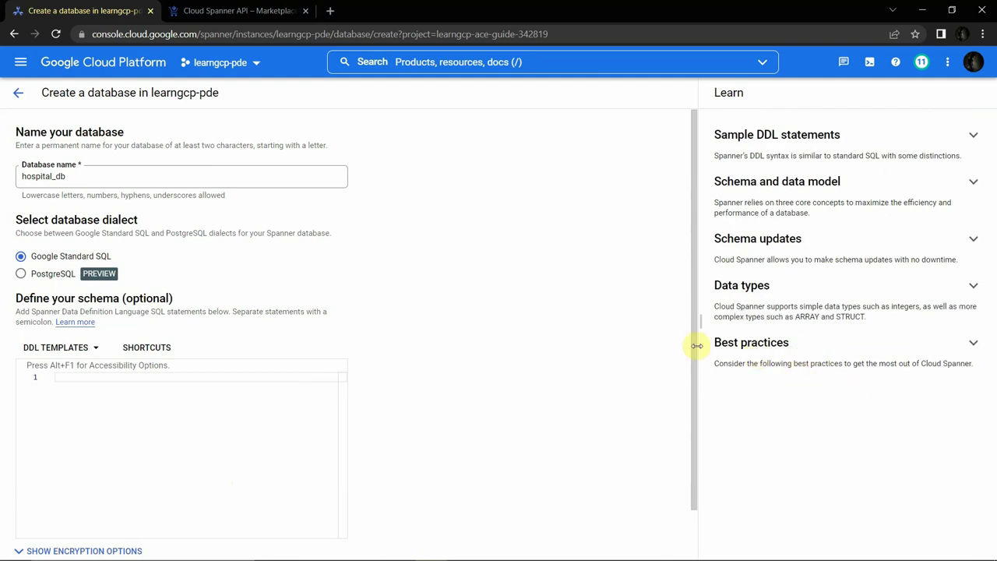
- Insert the create-table DDL template into the database schema and name the table Patient
{"action": "left_click", "coordinate": [100, 350]}
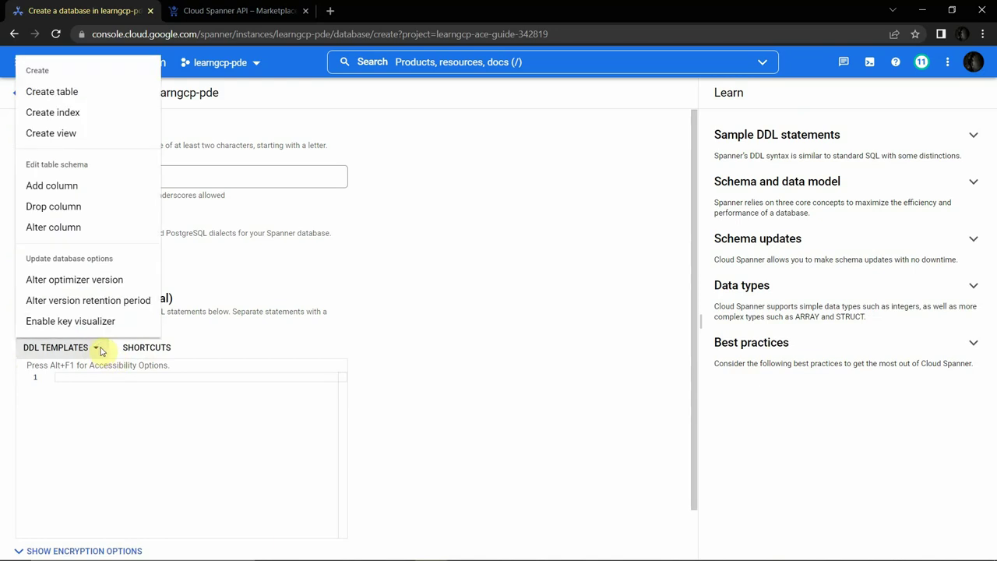
{"action": "left_click", "coordinate": [43, 91]}
{"action": "left_click_drag", "start_coordinate": [109, 378], "coordinate": [168, 383]}
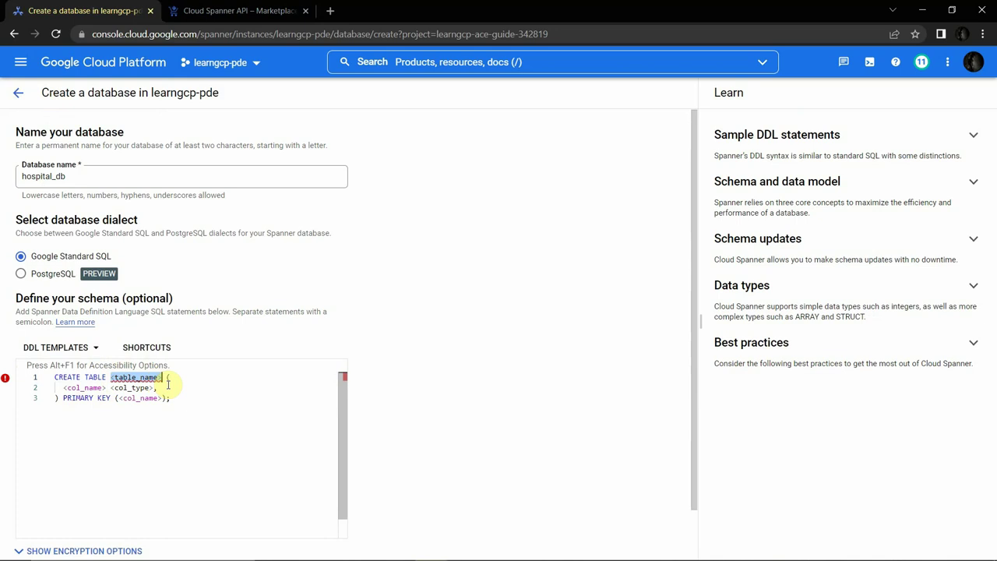
{"action": "type", "text": "Patient"}
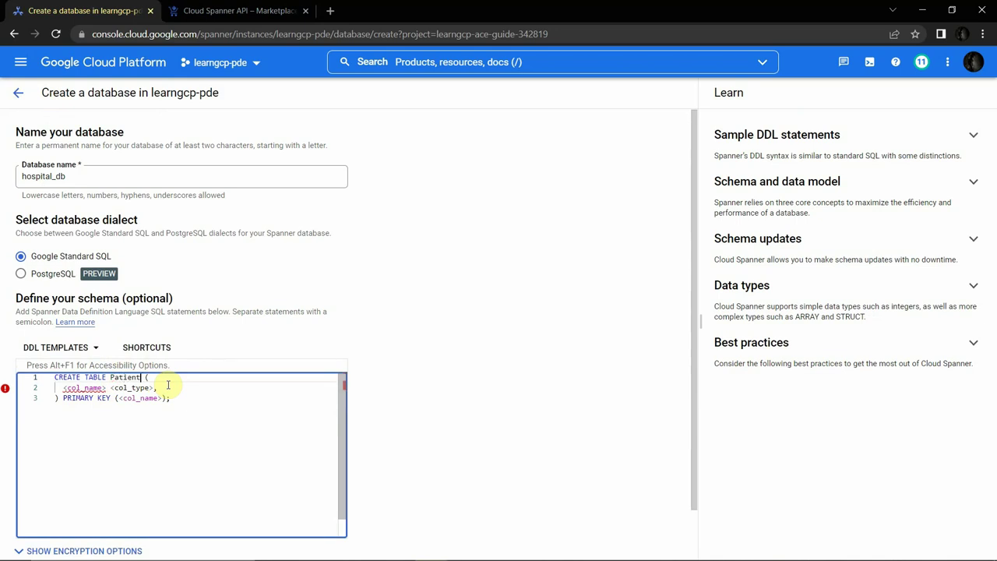
- Define the Patient columns patient_id int64 and patient_name STRING(100), with patient_id as the primary key
{"action": "left_click_drag", "start_coordinate": [62, 388], "coordinate": [159, 388]}
{"action": "type", "text": "patien"}
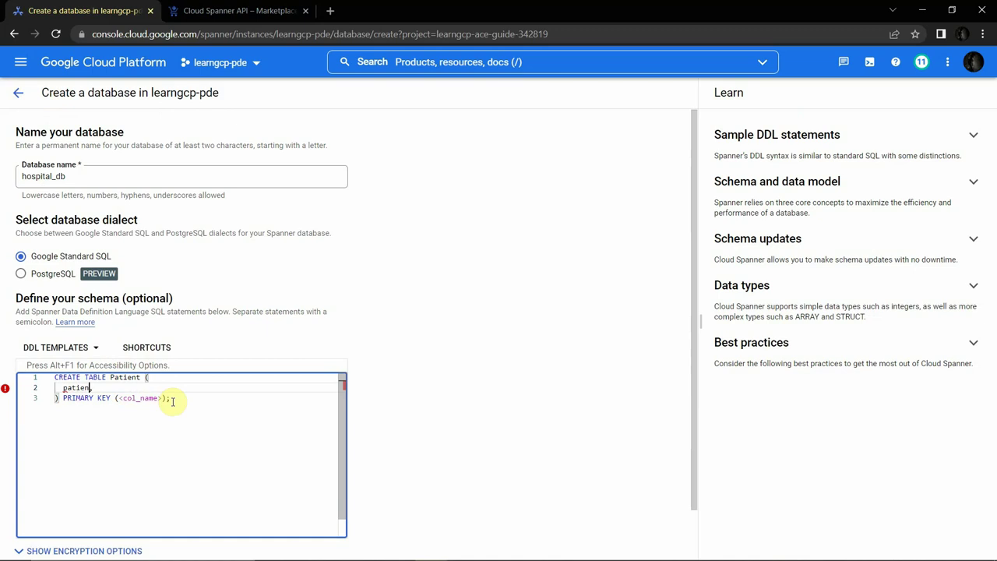
{"action": "type", "text": "t_id i"}
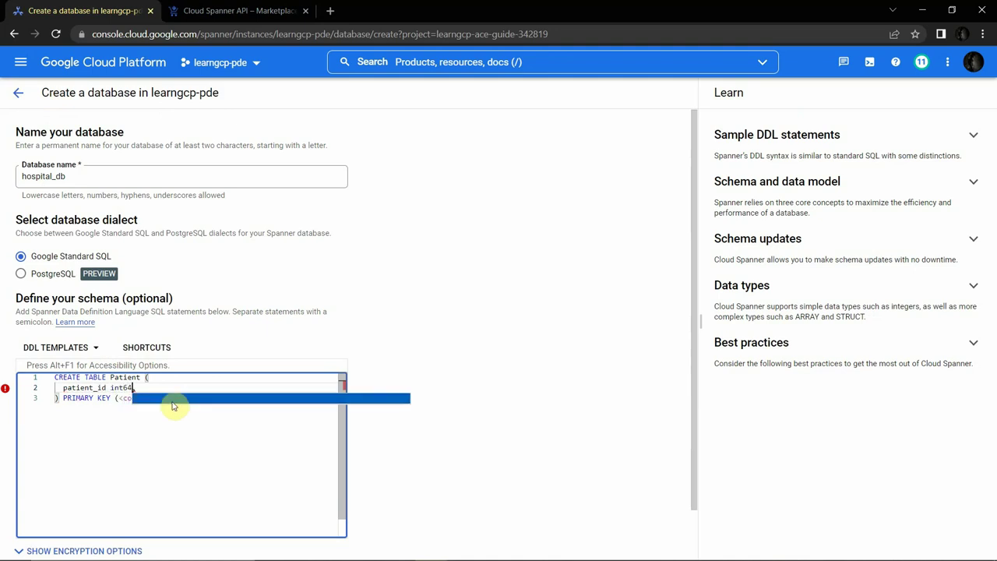
{"action": "type", "text": "nt64"}
{"action": "key", "text": "End"}
{"action": "key", "text": "Return"}
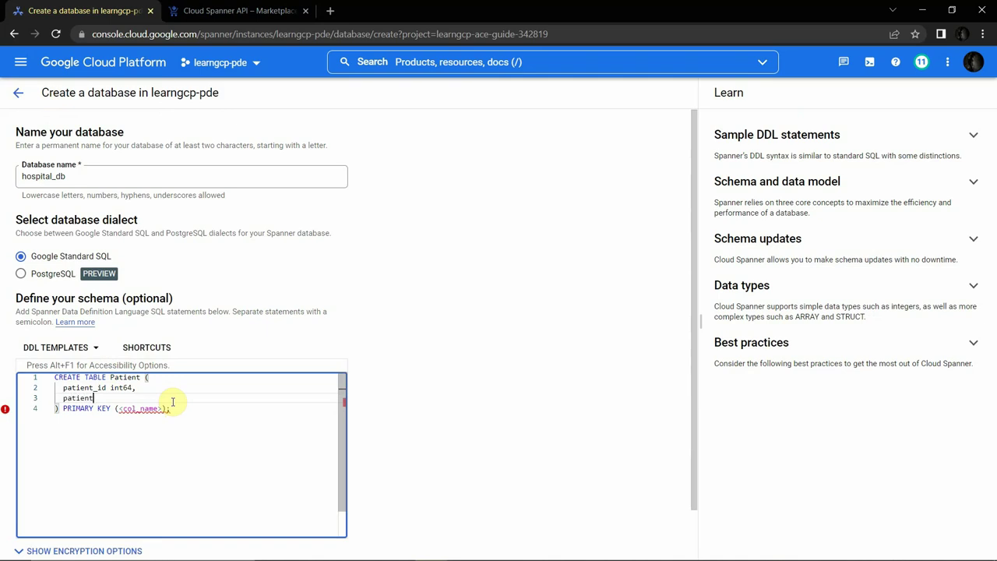
{"action": "type", "text": "patient_name STRING"}
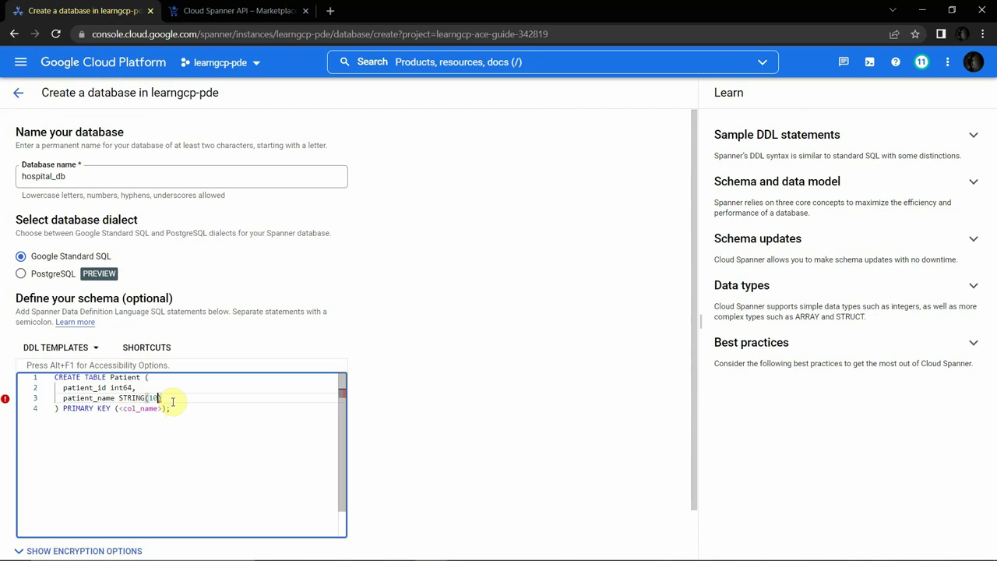
{"action": "type", "text": "(100)"}
{"action": "key", "text": "Down"}
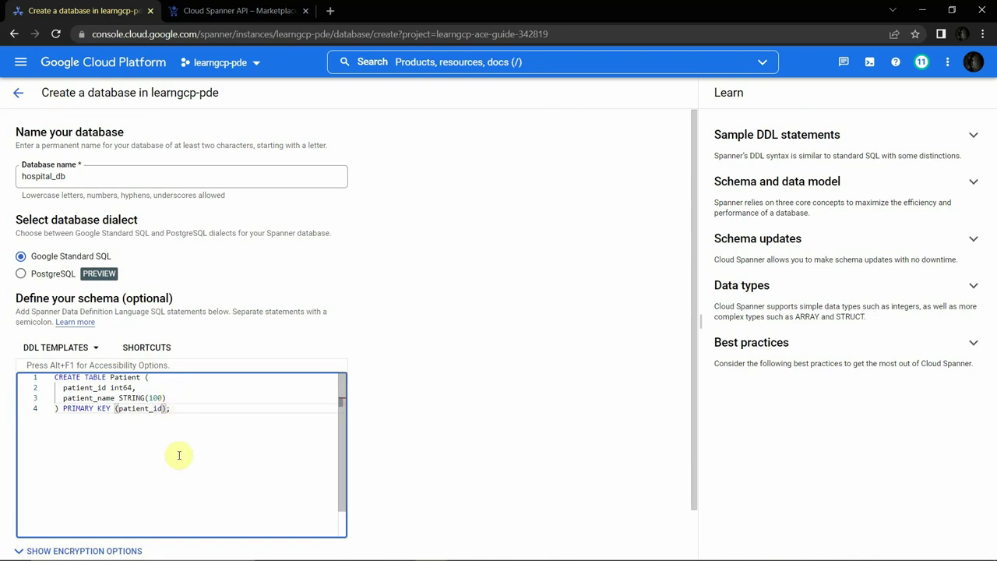
- Check the encryption options, keep the default Google-managed key, and create the hospital_db database
{"action": "scroll", "coordinate": [105, 429], "scroll_direction": "down", "scroll_amount": 1}
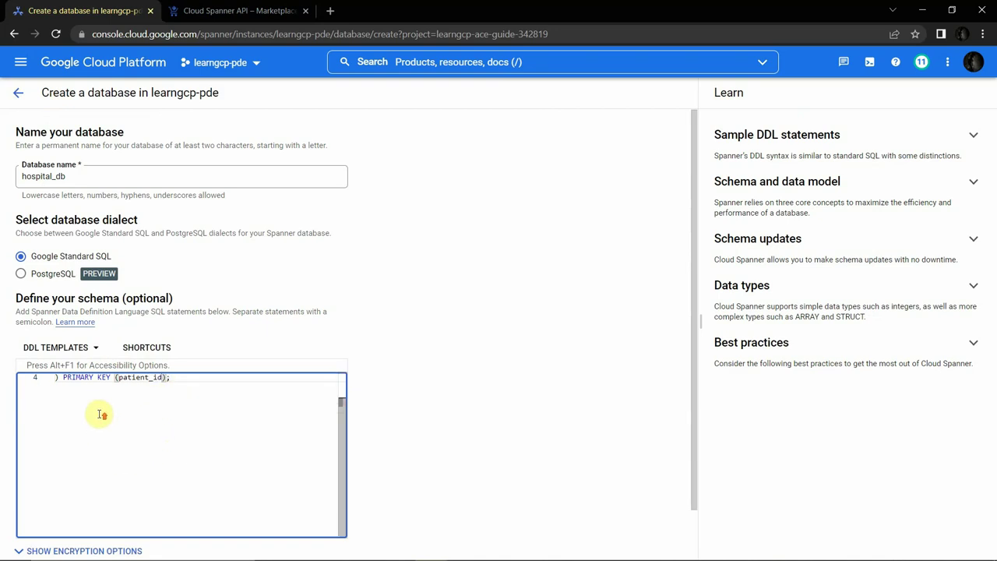
{"action": "scroll", "coordinate": [102, 412], "scroll_direction": "up", "scroll_amount": 1}
{"action": "scroll", "coordinate": [370, 424], "scroll_direction": "down", "scroll_amount": 1}
{"action": "left_click", "coordinate": [46, 498]}
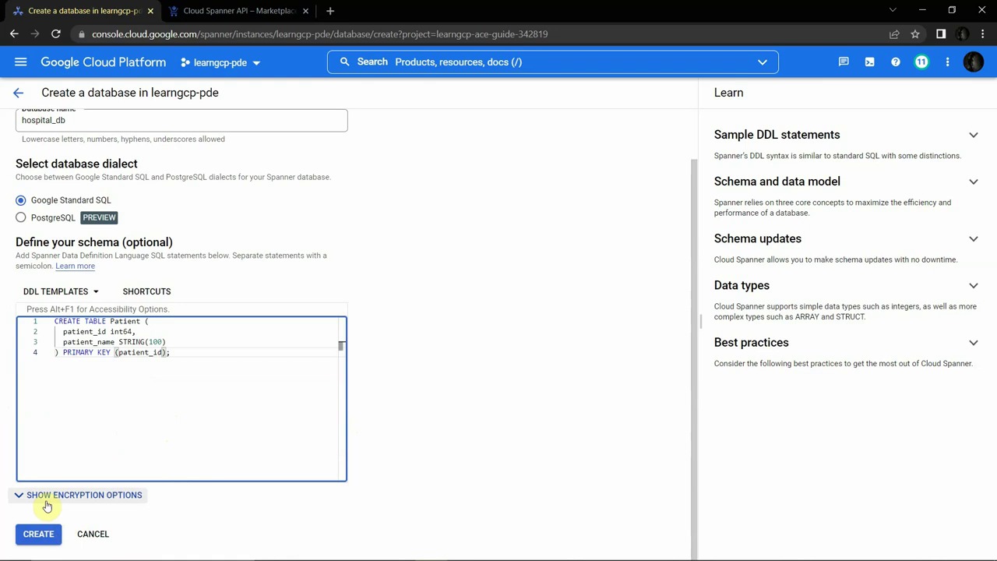
{"action": "scroll", "coordinate": [200, 494], "scroll_direction": "down", "scroll_amount": 1}
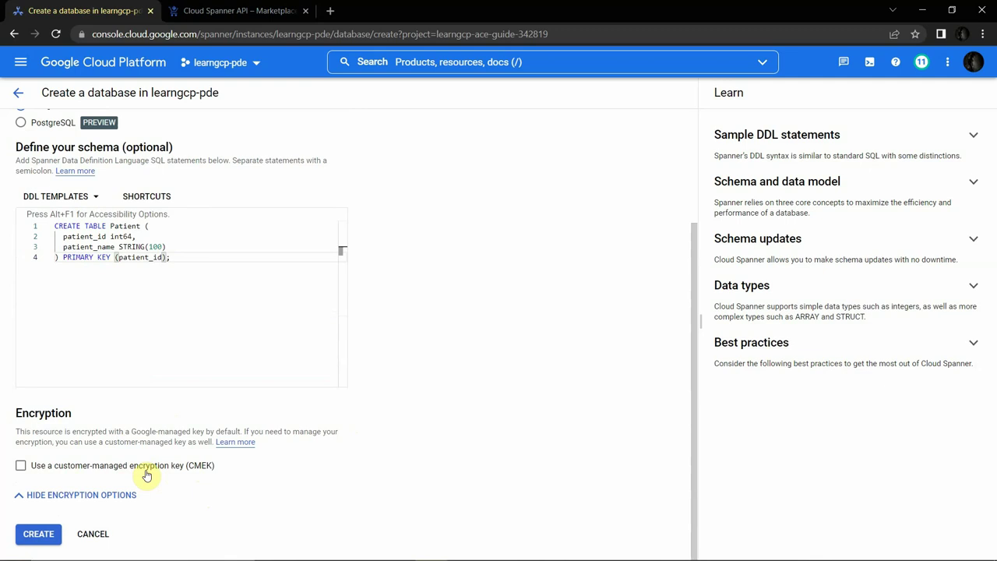
{"action": "left_click", "coordinate": [78, 494]}
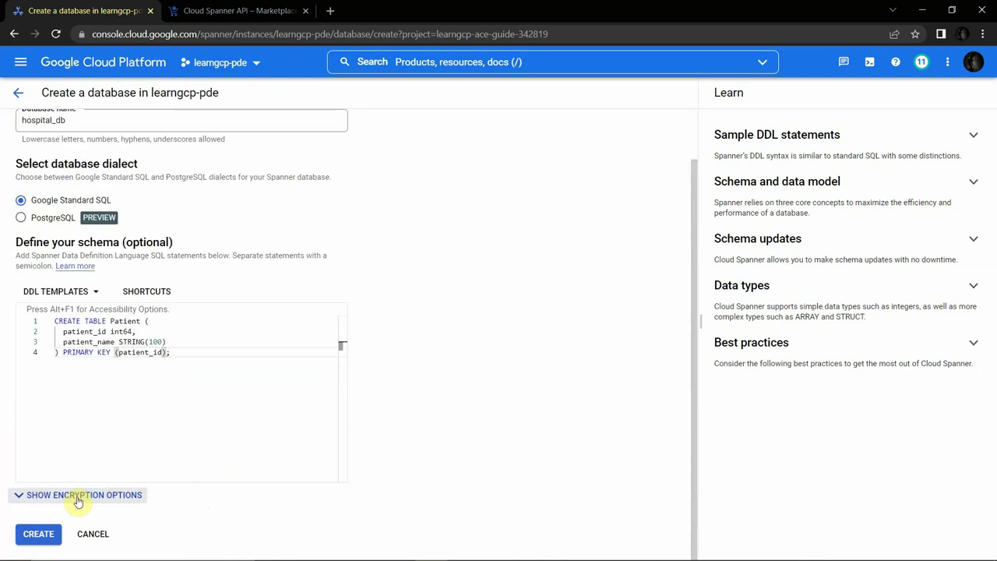
{"action": "left_click", "coordinate": [49, 531]}
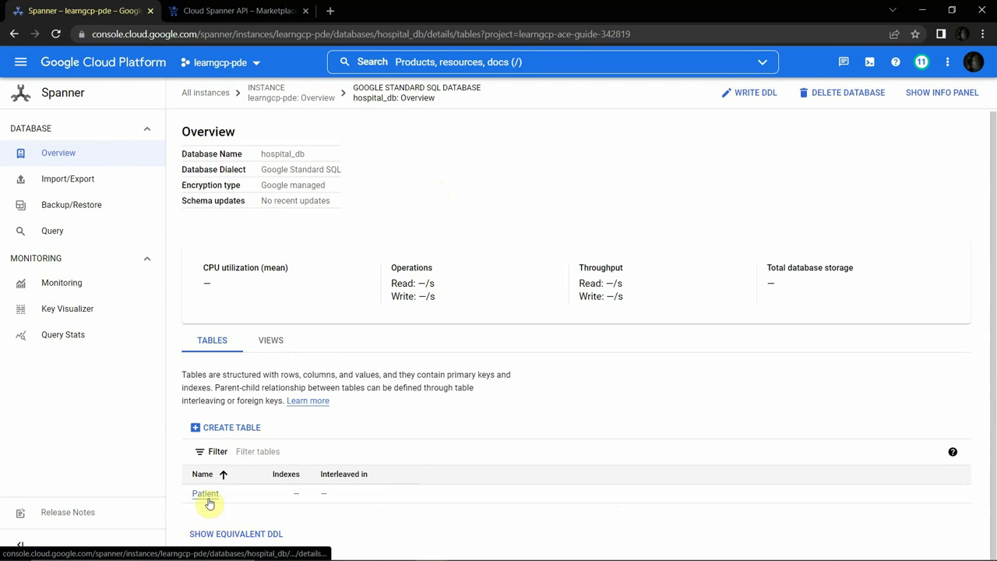
- Start a DDL statement for hospital_db from the create-table template and name the table Appointment
{"action": "left_click", "coordinate": [227, 430]}
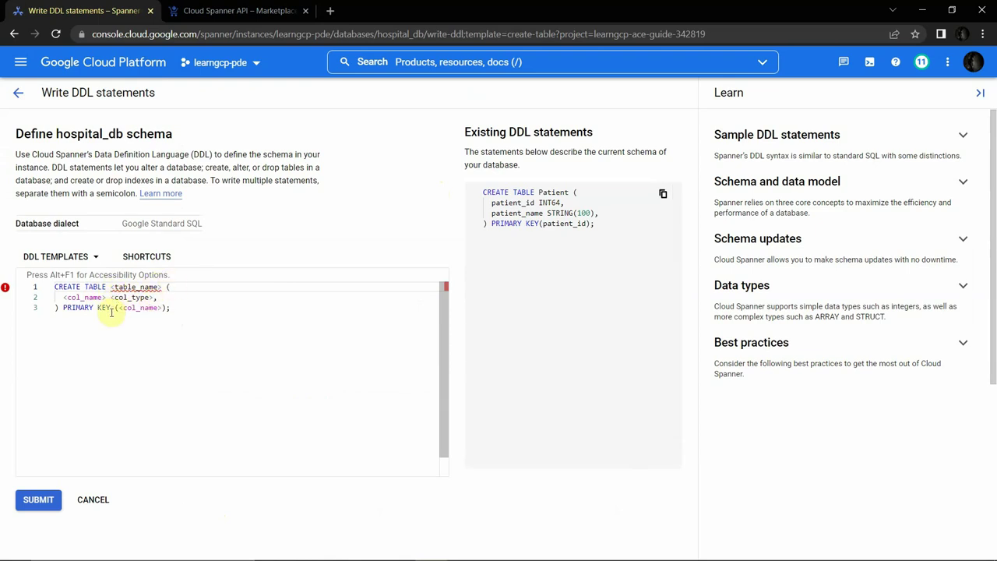
{"action": "left_click", "coordinate": [90, 501]}
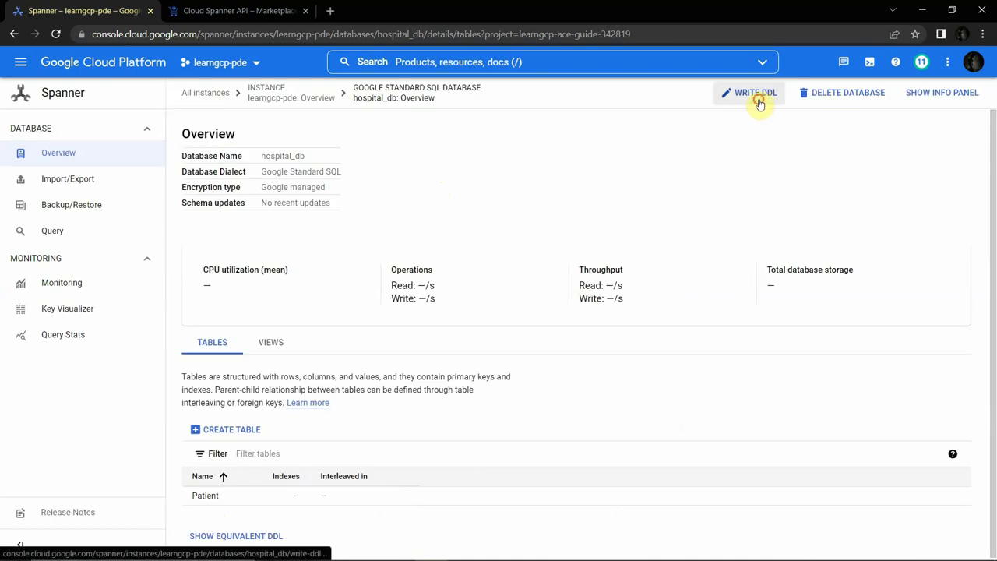
{"action": "left_click", "coordinate": [756, 95]}
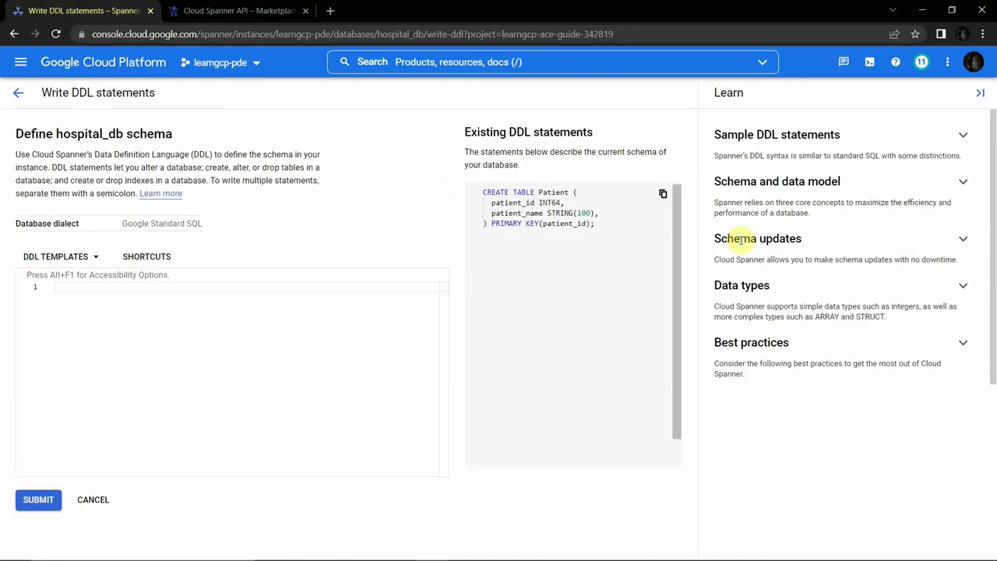
{"action": "left_click", "coordinate": [86, 259]}
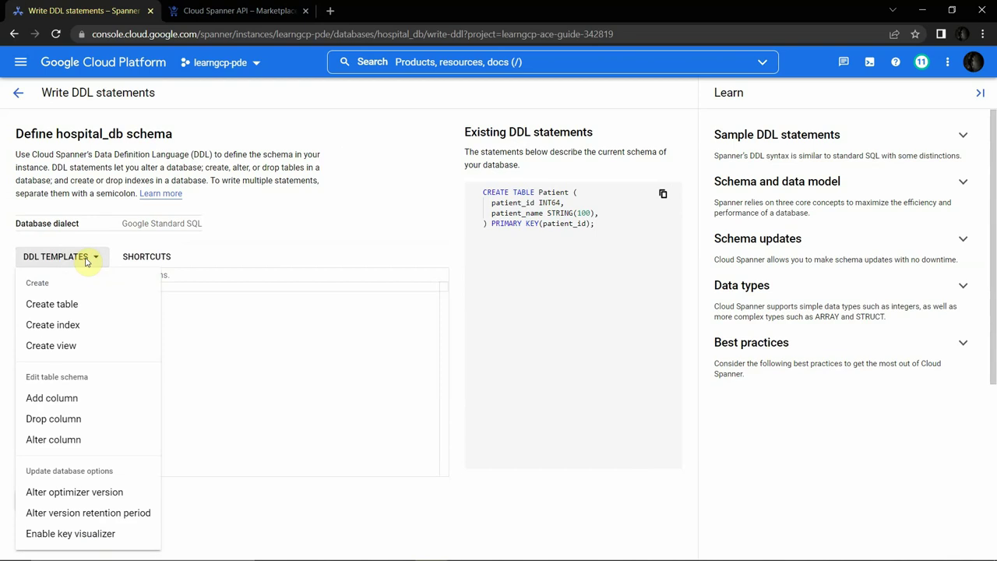
{"action": "left_click", "coordinate": [65, 305]}
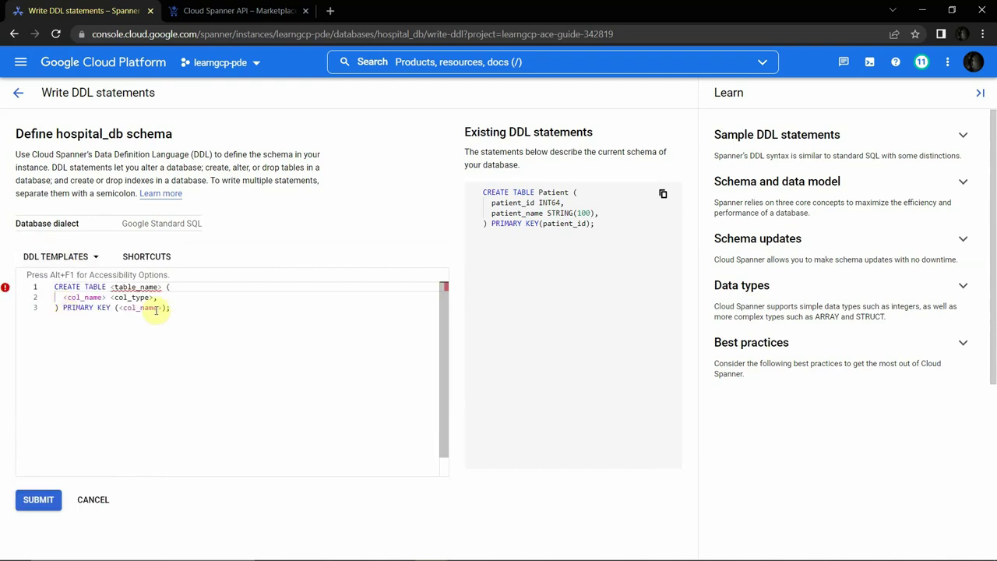
{"action": "left_click_drag", "start_coordinate": [111, 287], "coordinate": [164, 286]}
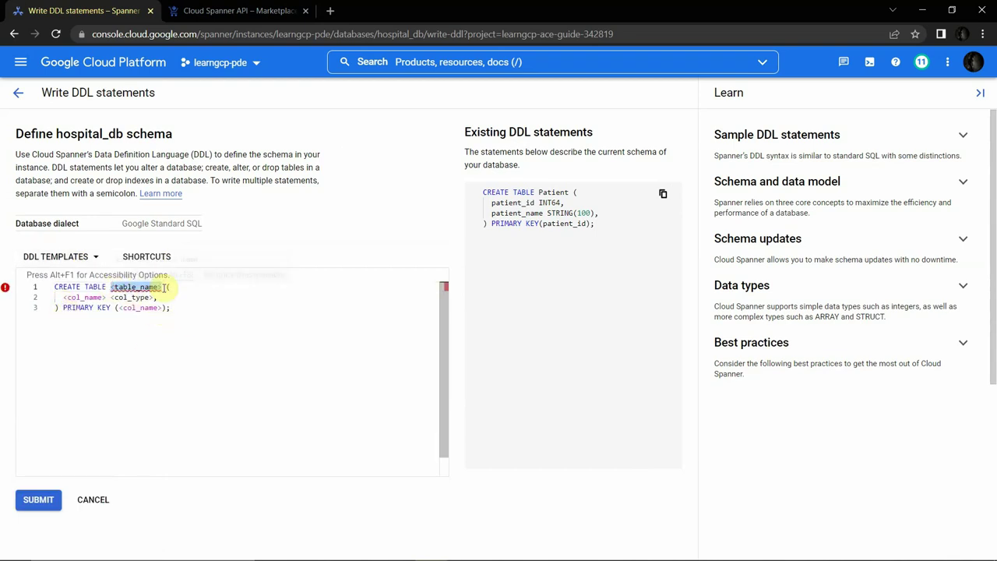
{"action": "type", "text": "Appoin"}
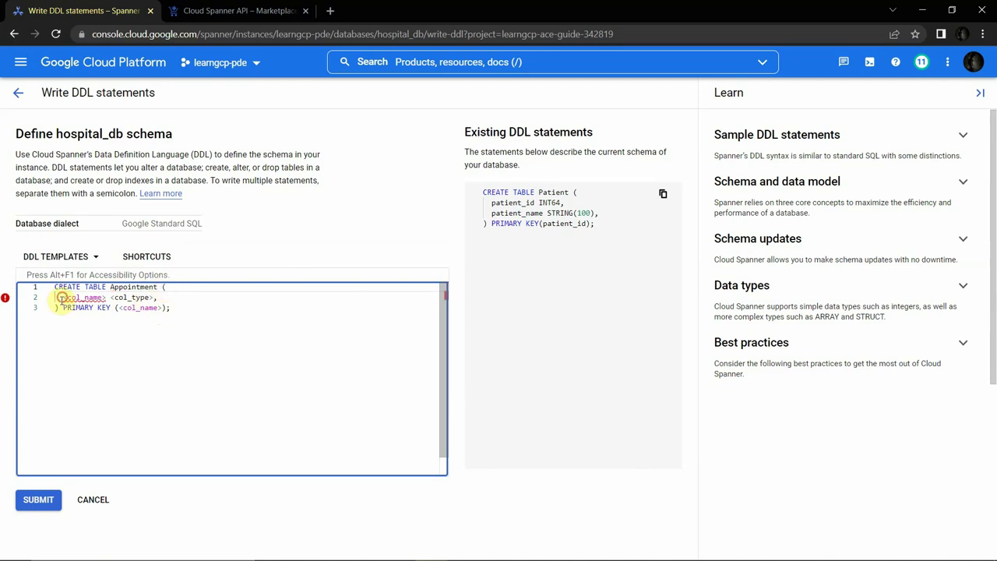
- Add the columns appointment_id int64 and patient_id int64 to the Appointment table statement
{"action": "left_click_drag", "start_coordinate": [63, 297], "coordinate": [155, 297]}
{"action": "type", "text": "appointment_id ,"}
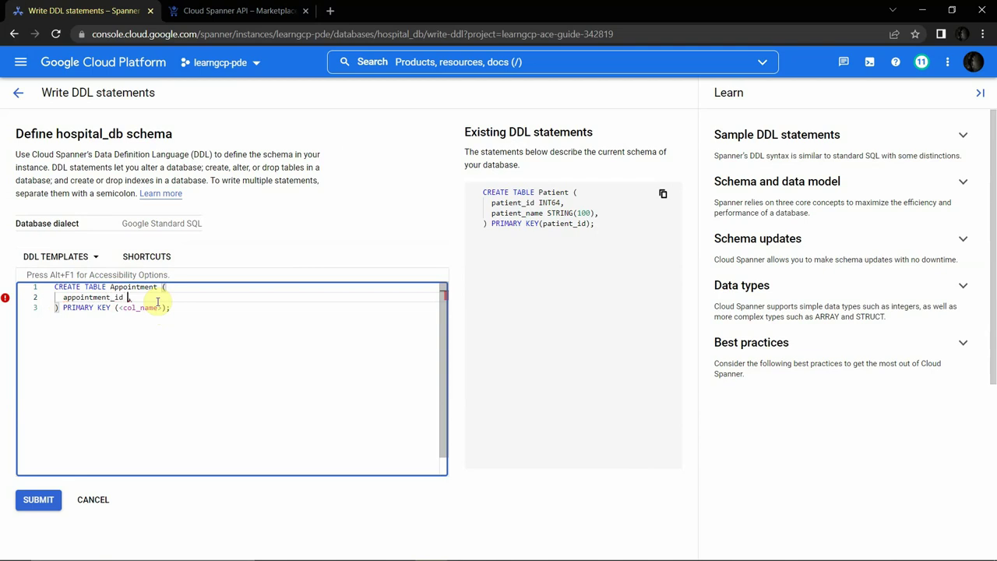
{"action": "type", "text": "int64,"}
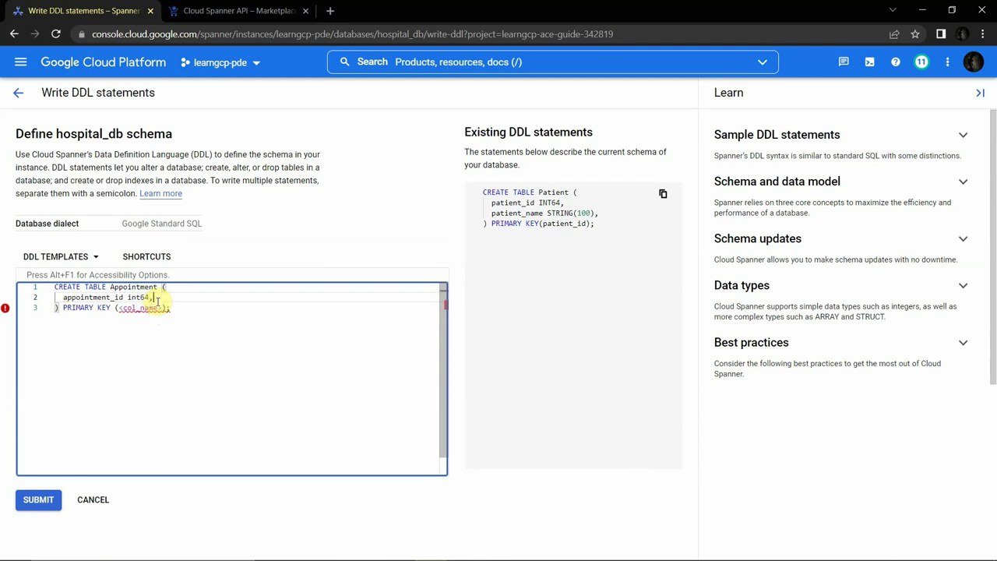
{"action": "key", "text": "Return"}
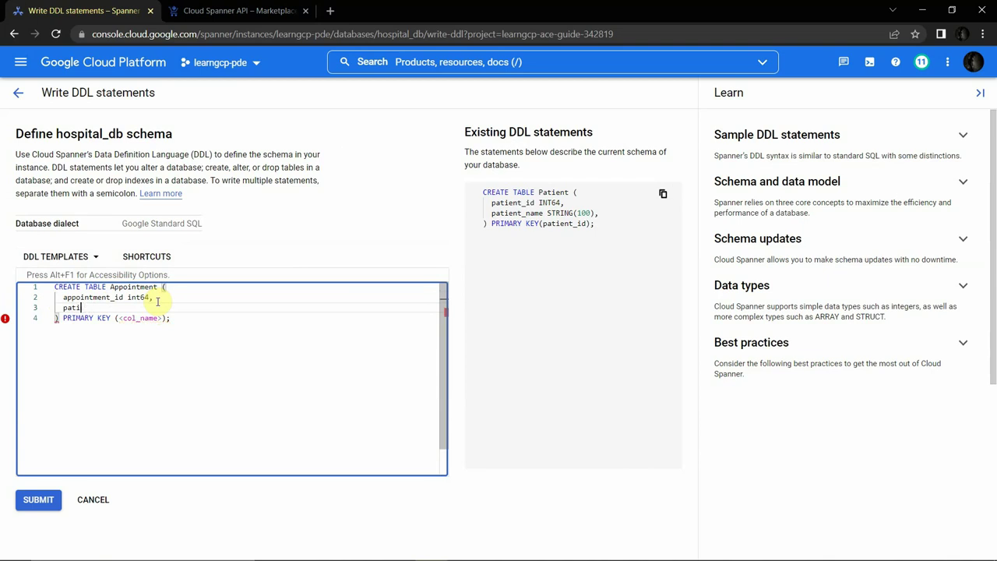
{"action": "type", "text": "patient_id int64"}
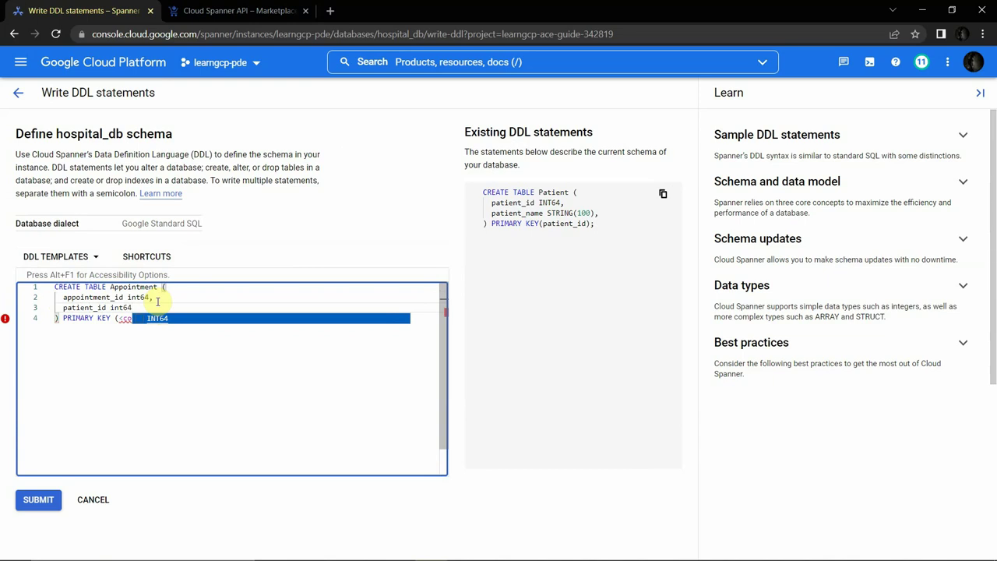
{"action": "type", "text": ","}
{"action": "key", "text": "Return"}
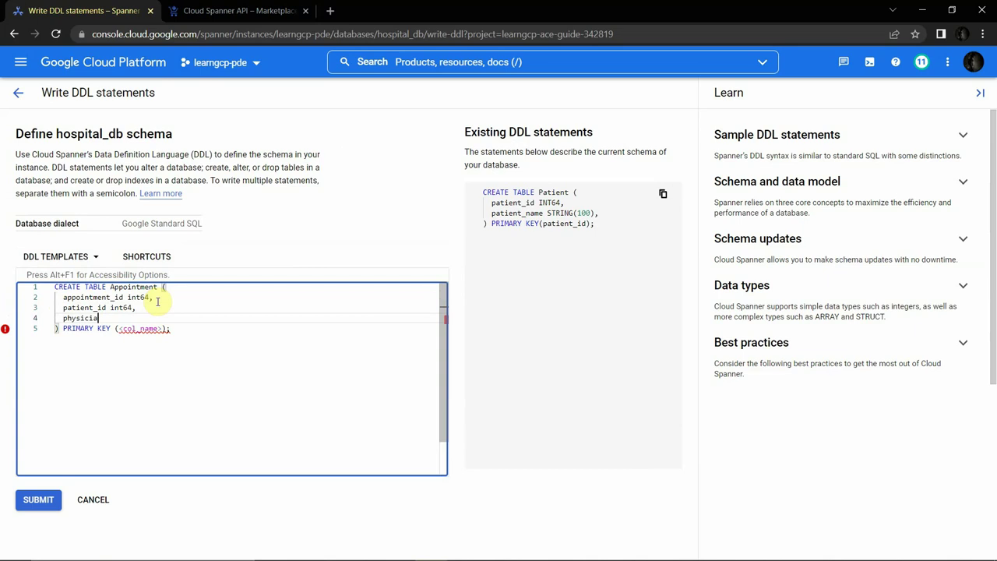
- Add the column physician STRING(100) to the Appointment statement and set its primary key to patient_id, appointment_id
{"action": "type", "text": "physician STRING"}
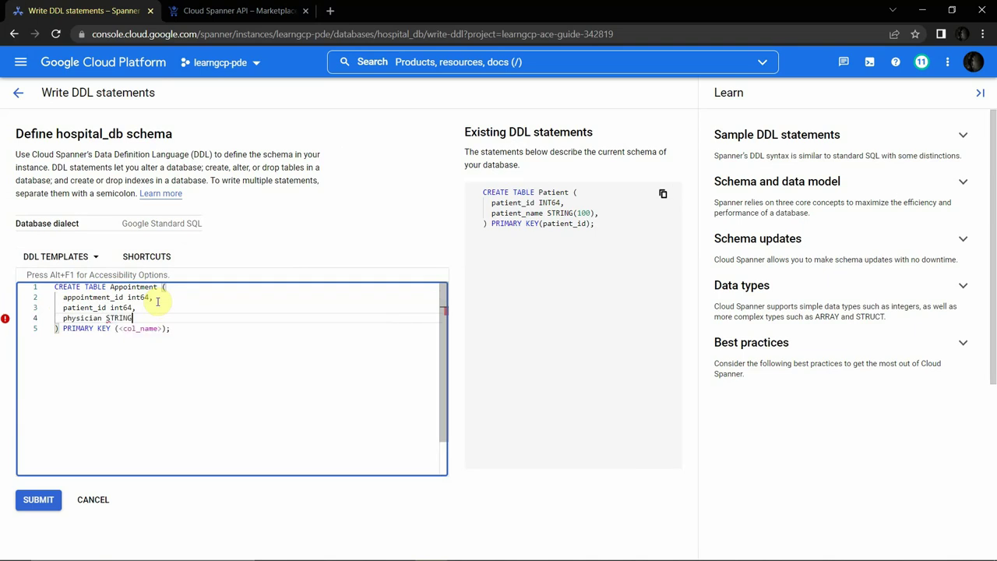
{"action": "type", "text": "(100"}
{"action": "key", "text": "Down"}
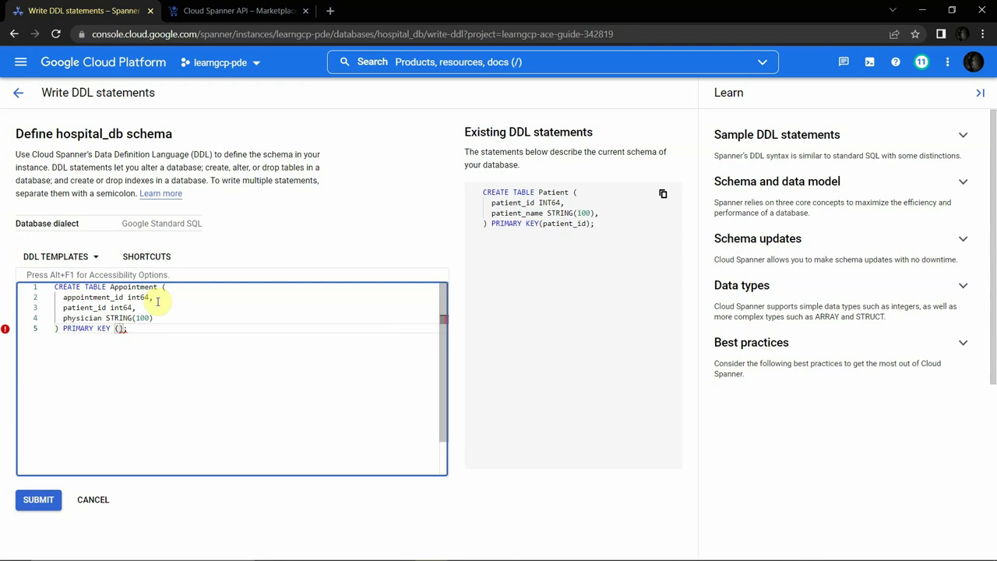
{"action": "type", "text": "patient_id, appointment_id"}
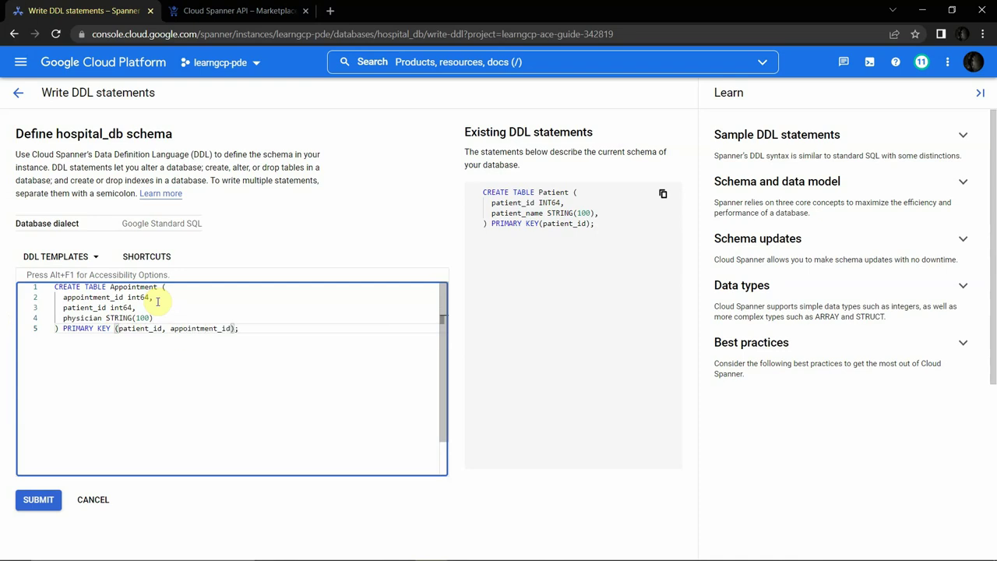
{"action": "key", "text": "Return"}
- Copy the clause INTERLEAVE IN PARENT Patient ON DELETE CASCADE; from the Word notes and paste it below the Appointment statement's primary key
{"action": "key", "text": "alt+Tab"}
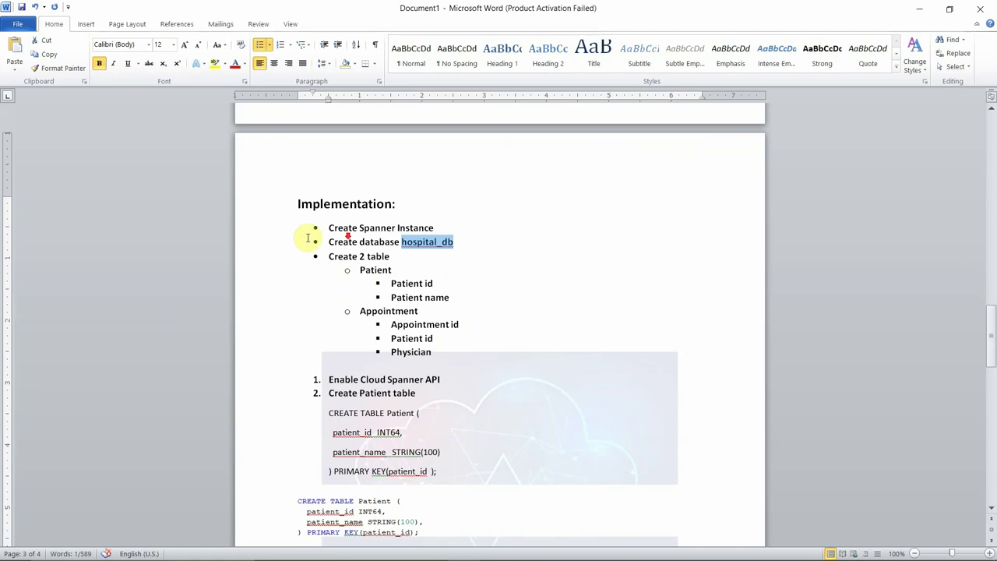
{"action": "scroll", "coordinate": [363, 257], "scroll_direction": "down", "scroll_amount": 8}
{"action": "scroll", "coordinate": [381, 298], "scroll_direction": "down", "scroll_amount": 3}
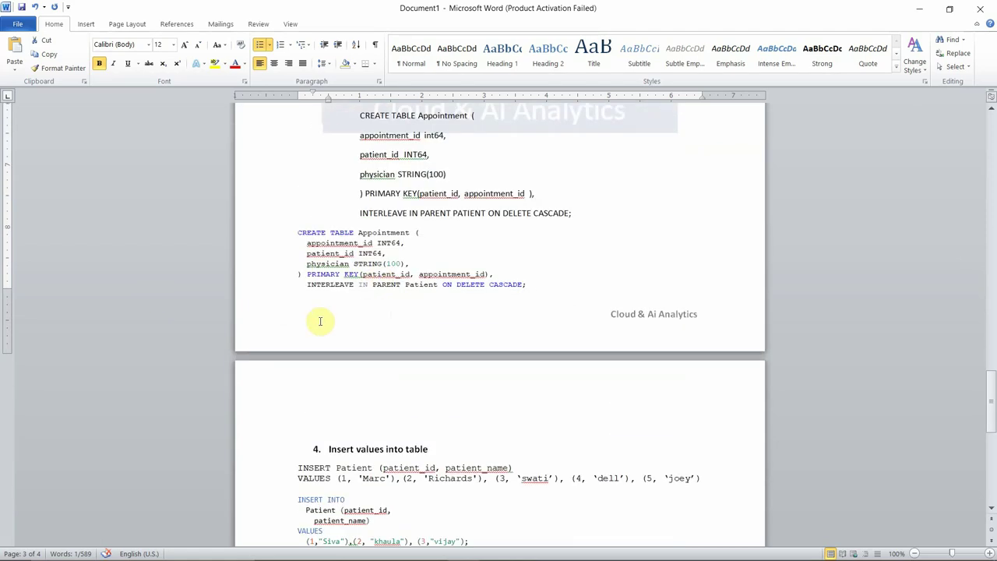
{"action": "left_click_drag", "start_coordinate": [307, 284], "coordinate": [404, 285]}
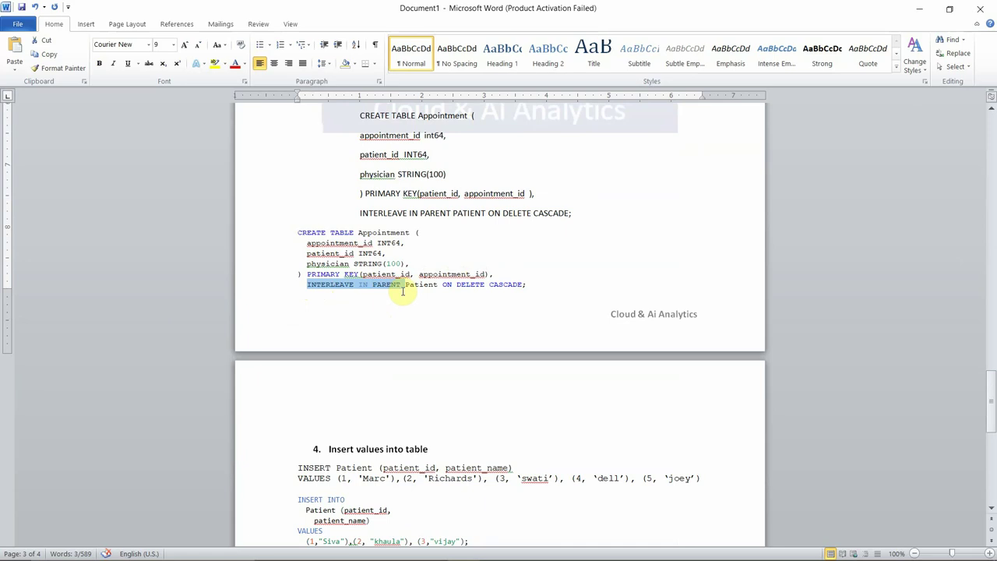
{"action": "left_click", "coordinate": [352, 288]}
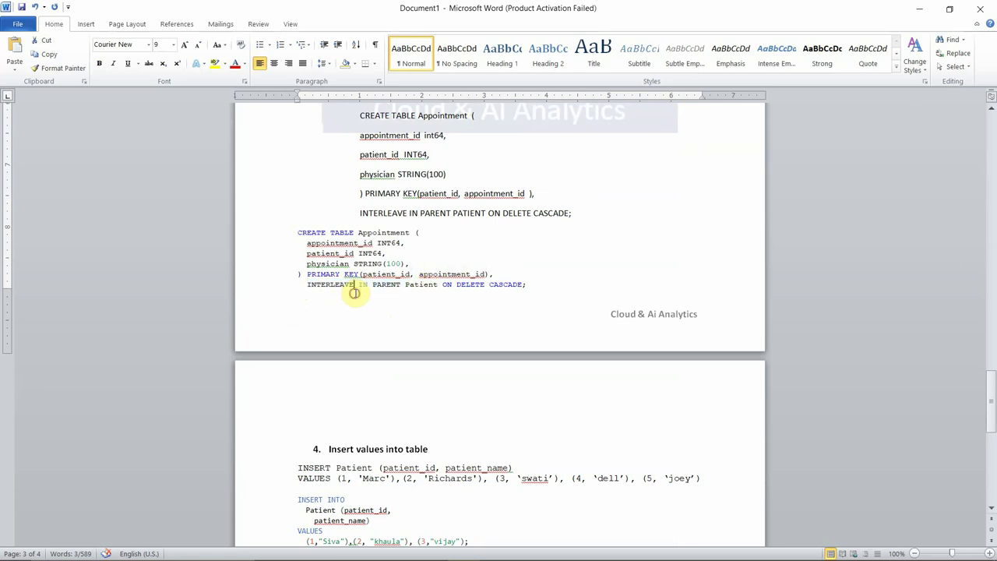
{"action": "left_click_drag", "start_coordinate": [309, 285], "coordinate": [524, 285]}
{"action": "key", "text": "ctrl+c"}
{"action": "key", "text": "alt+Tab"}
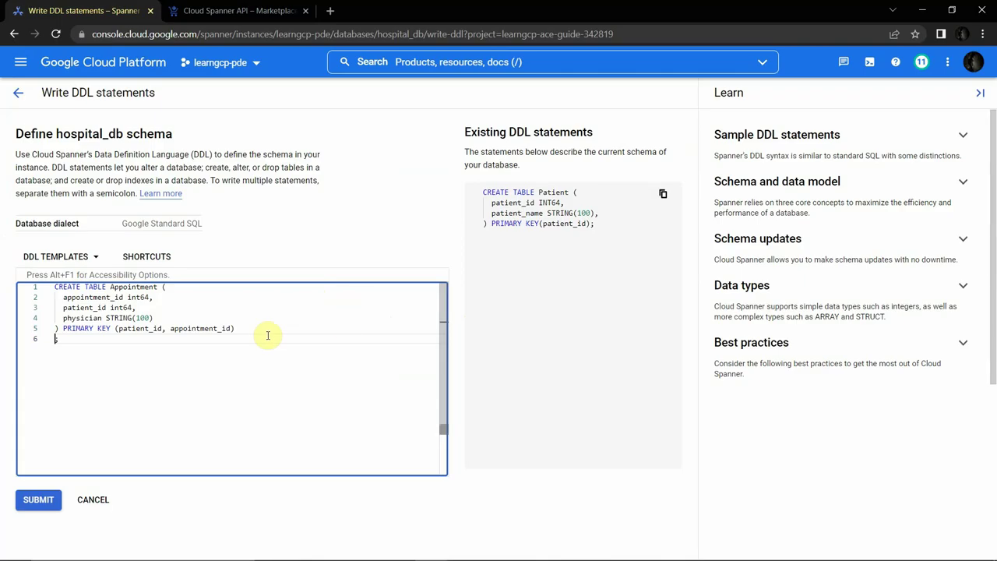
{"action": "left_click", "coordinate": [48, 339]}
{"action": "key", "text": "ctrl+v"}
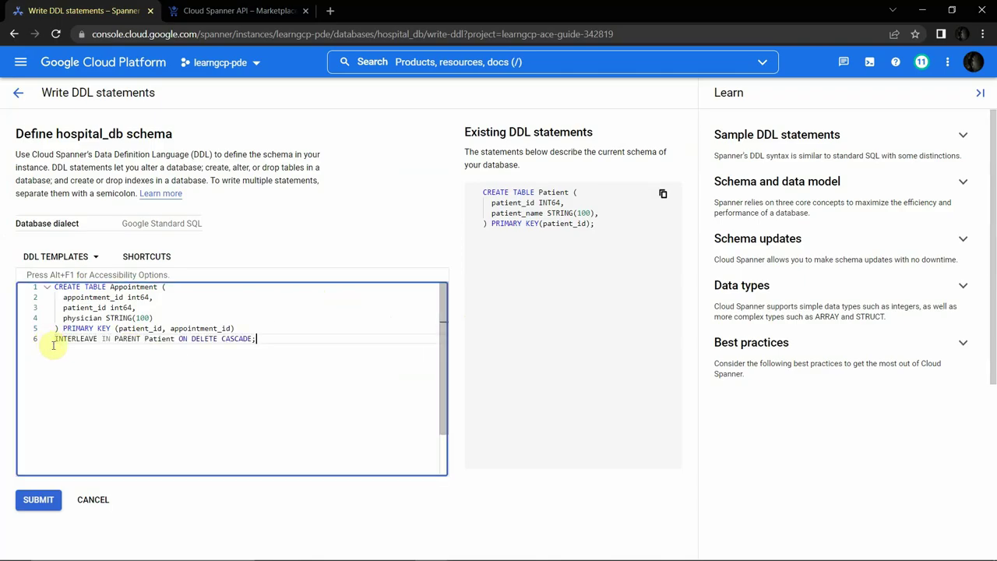
{"action": "double_click", "coordinate": [166, 340]}
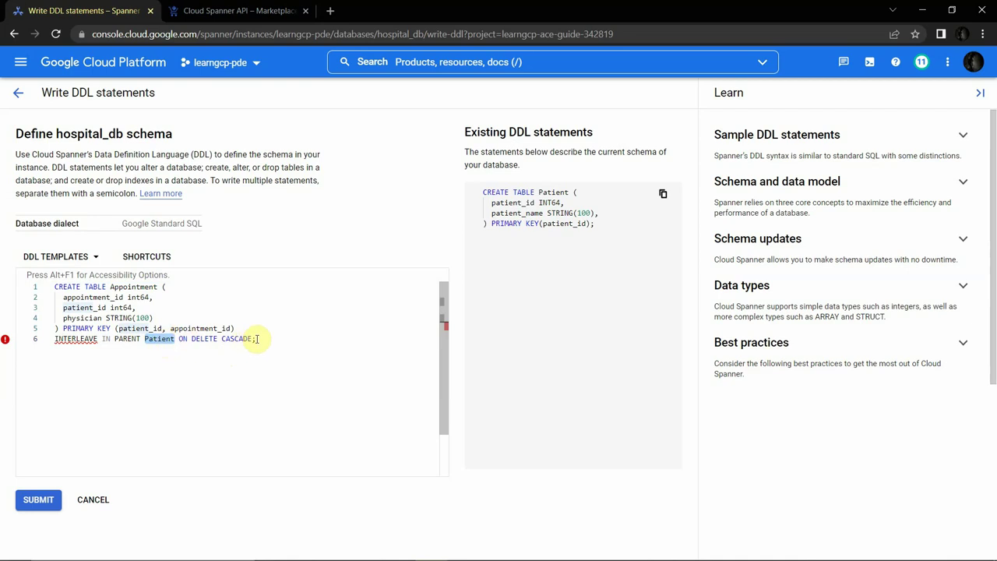
- Rewrite the interleave clause by hand as INTERLEAVE IN PATENT Patient ON DELETE CASCADE;, consulting the Word notes for the wording
{"action": "left_click_drag", "start_coordinate": [257, 339], "coordinate": [57, 343]}
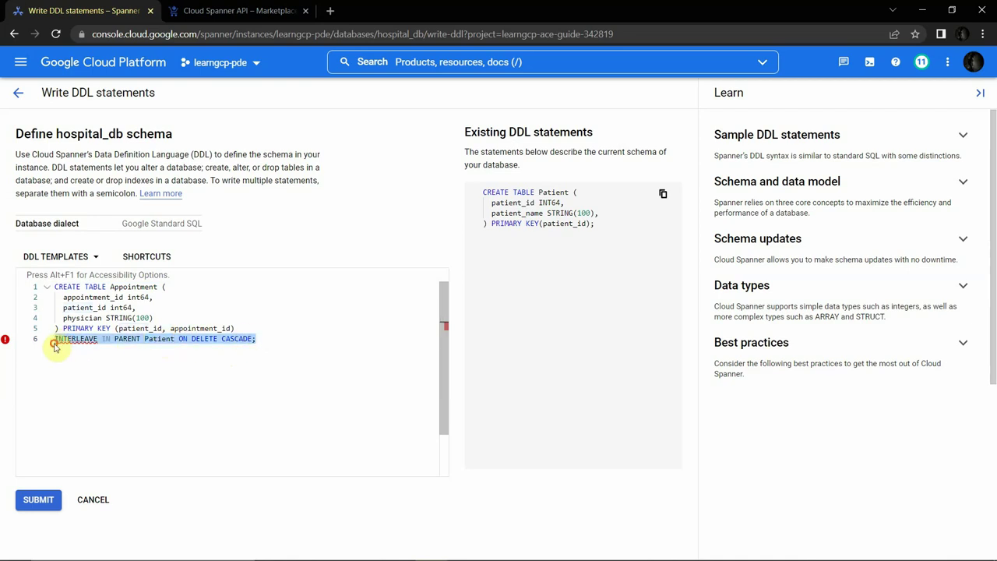
{"action": "type", "text": "INTERLEAVE"}
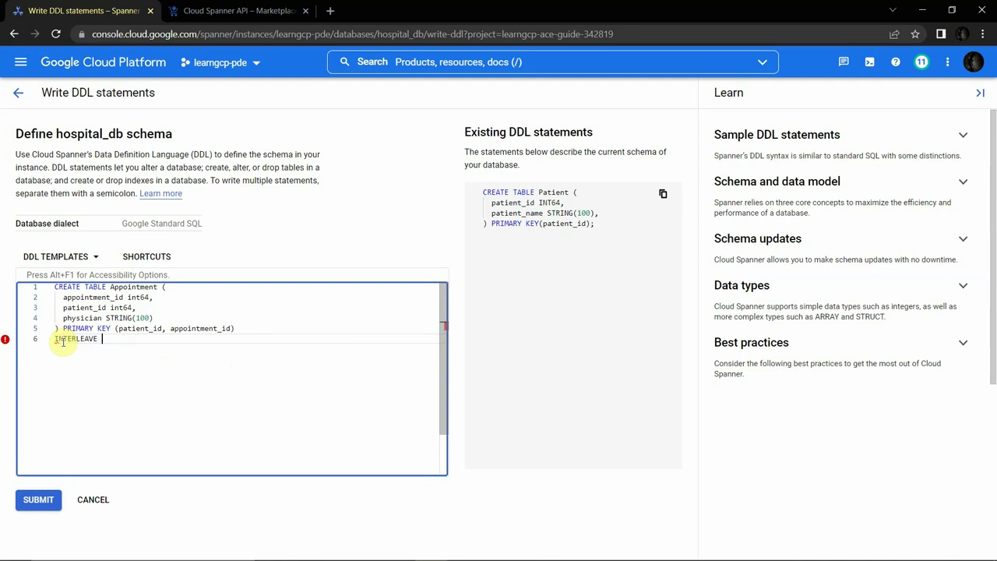
{"action": "key", "text": "alt+Tab"}
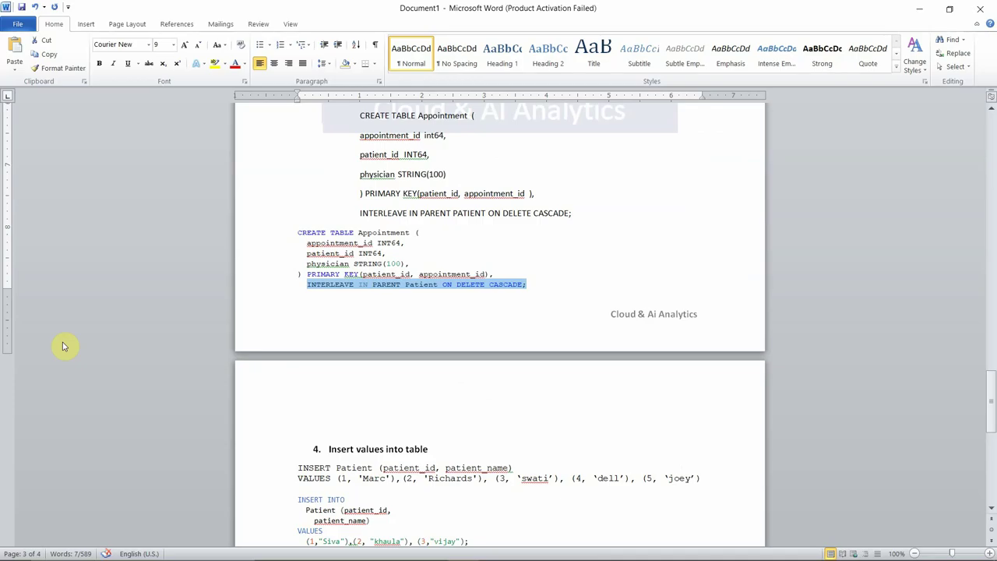
{"action": "key", "text": "alt+Tab"}
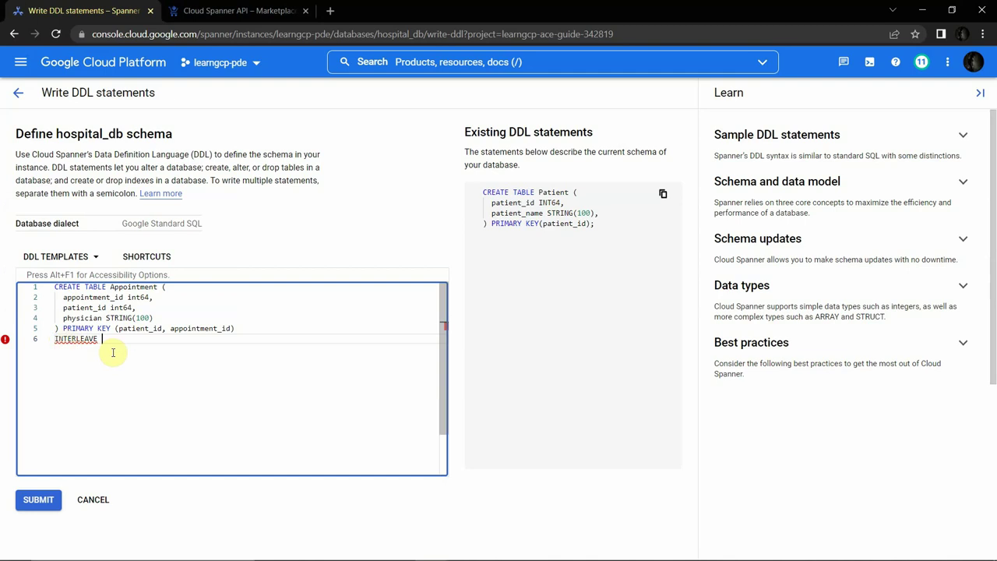
{"action": "type", "text": "N PARENT Patient"}
{"action": "key", "text": "alt+Tab"}
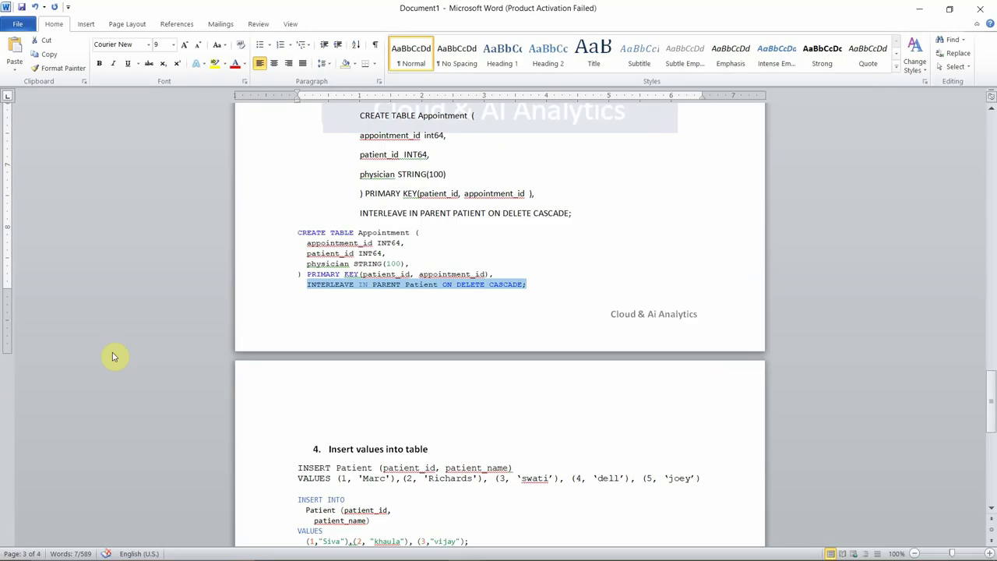
{"action": "key", "text": "alt+Tab"}
{"action": "type", "text": "ON DE"}
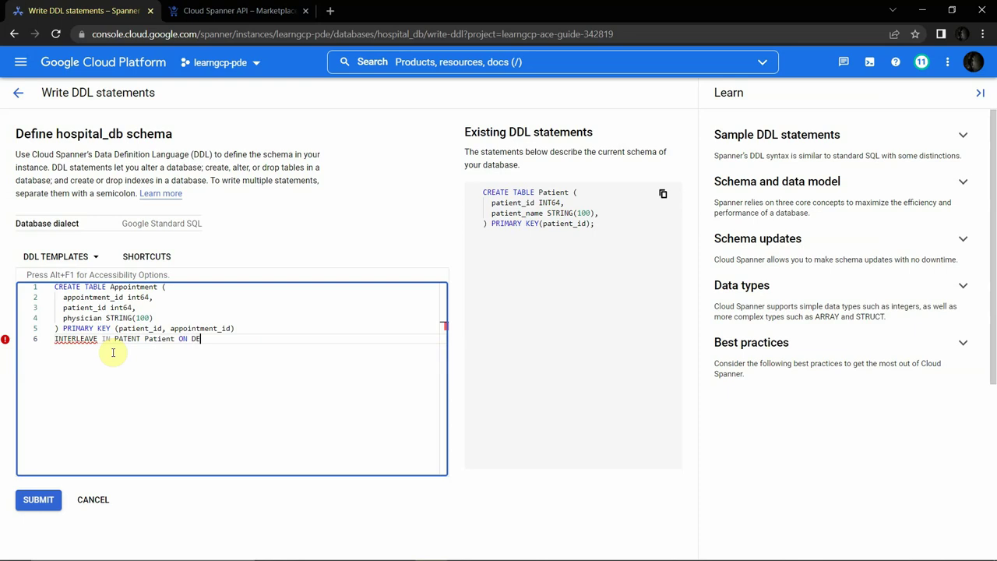
{"action": "key", "text": "alt+Tab"}
{"action": "key", "text": "alt+Tab"}
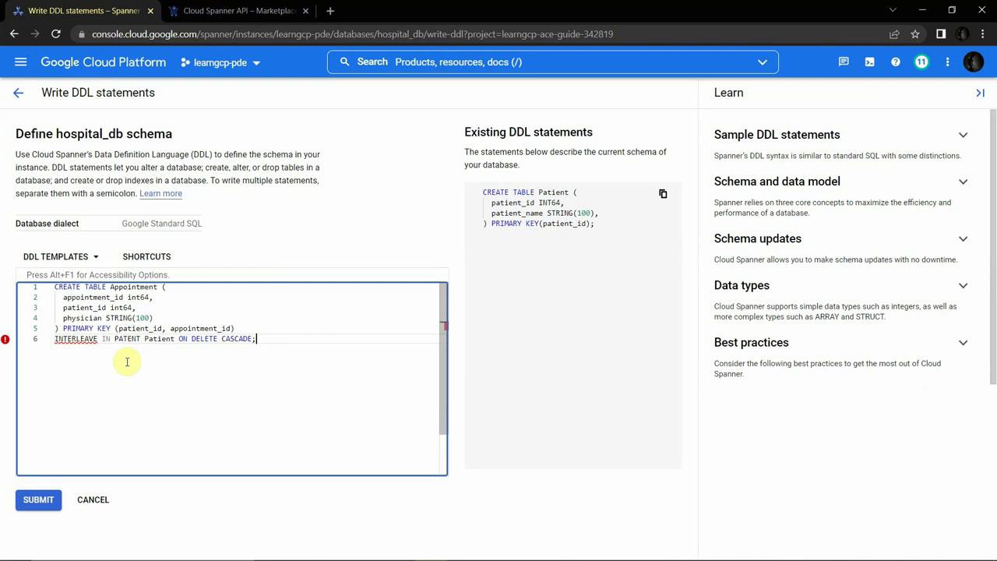
- Add a comma after the PRIMARY KEY (patient_id, appointment_id) line of the Appointment statement
{"action": "left_click", "coordinate": [242, 329]}
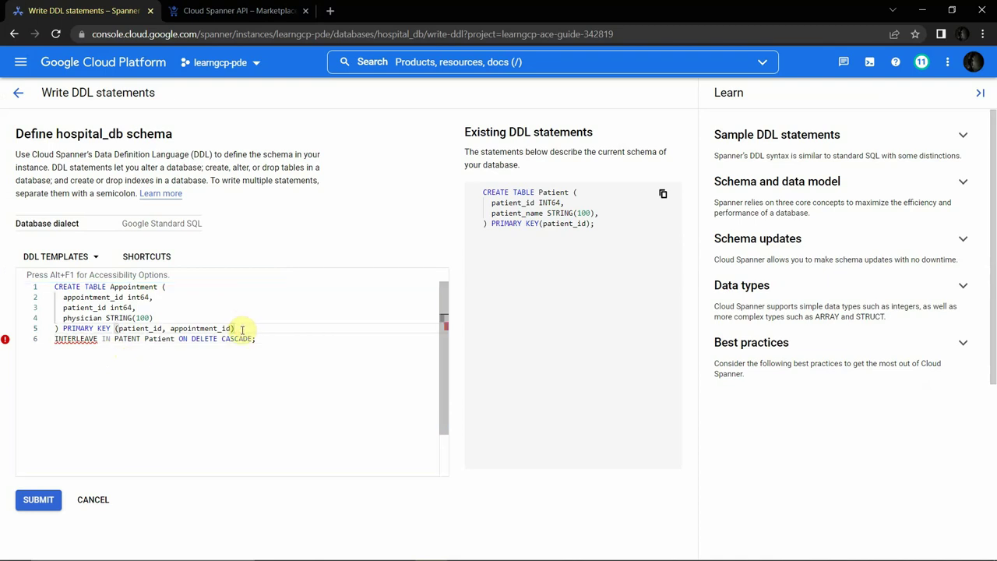
{"action": "type", "text": ","}
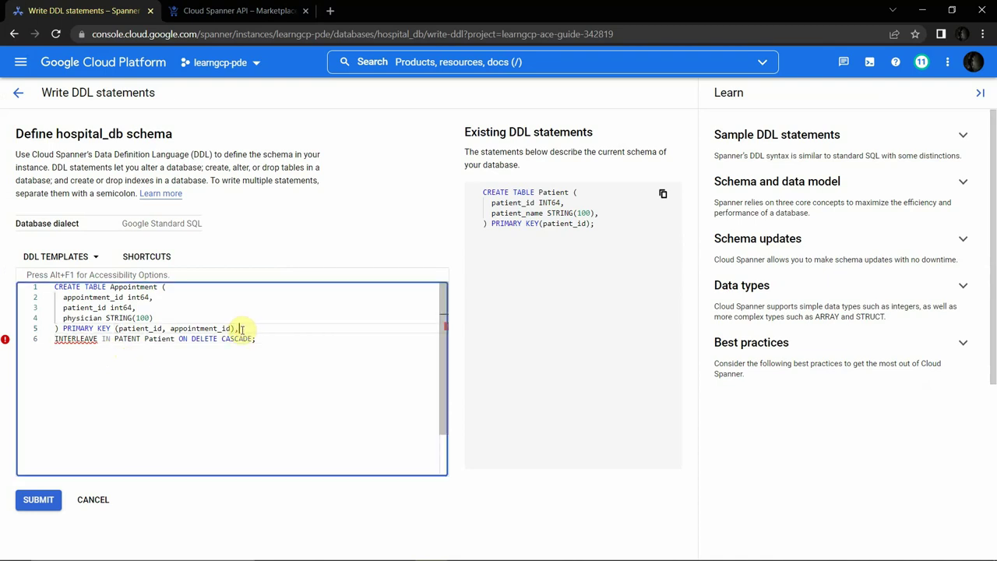
{"action": "left_click", "coordinate": [290, 249]}
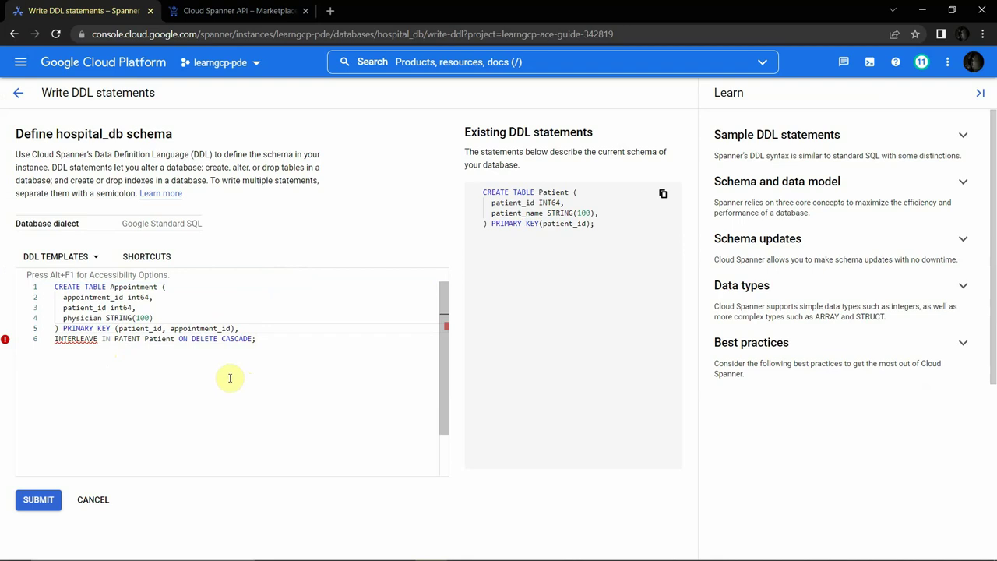
- Copy the complete CREATE TABLE Appointment statement, including its interleave clause, from the Word notes and return to the DDL editor
{"action": "key", "text": "alt+Tab"}
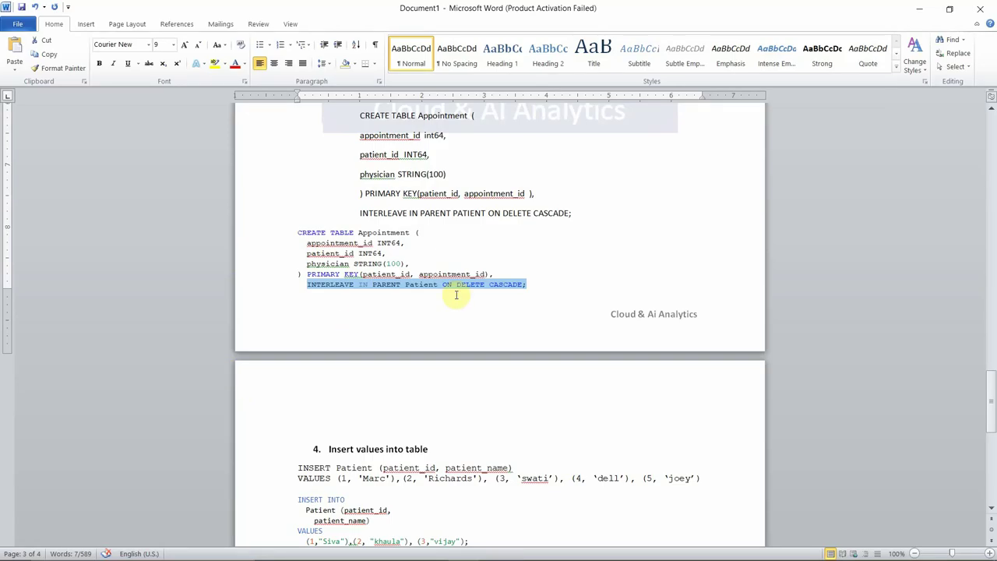
{"action": "left_click", "coordinate": [528, 283]}
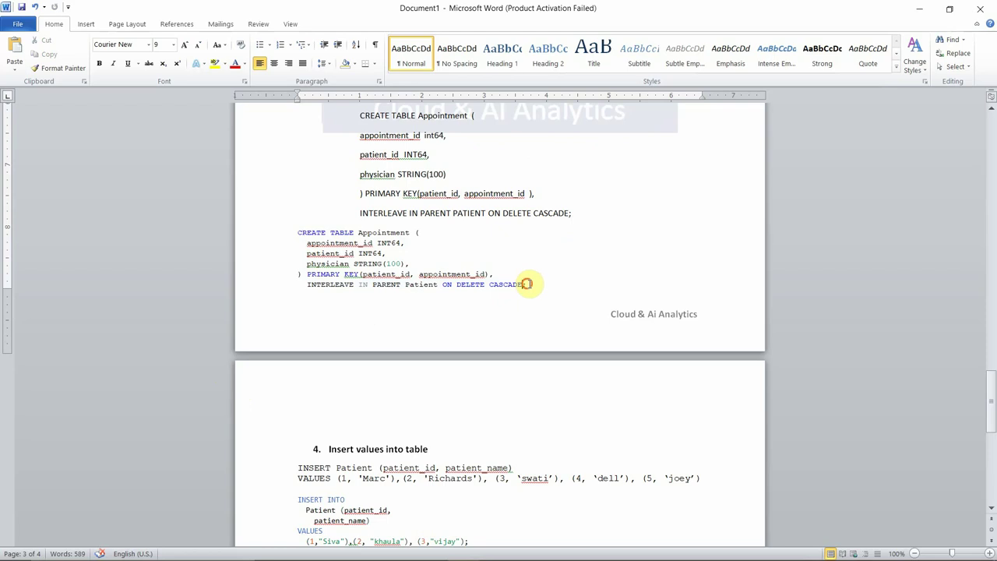
{"action": "left_click_drag", "start_coordinate": [528, 283], "coordinate": [304, 238]}
{"action": "key", "text": "ctrl+c"}
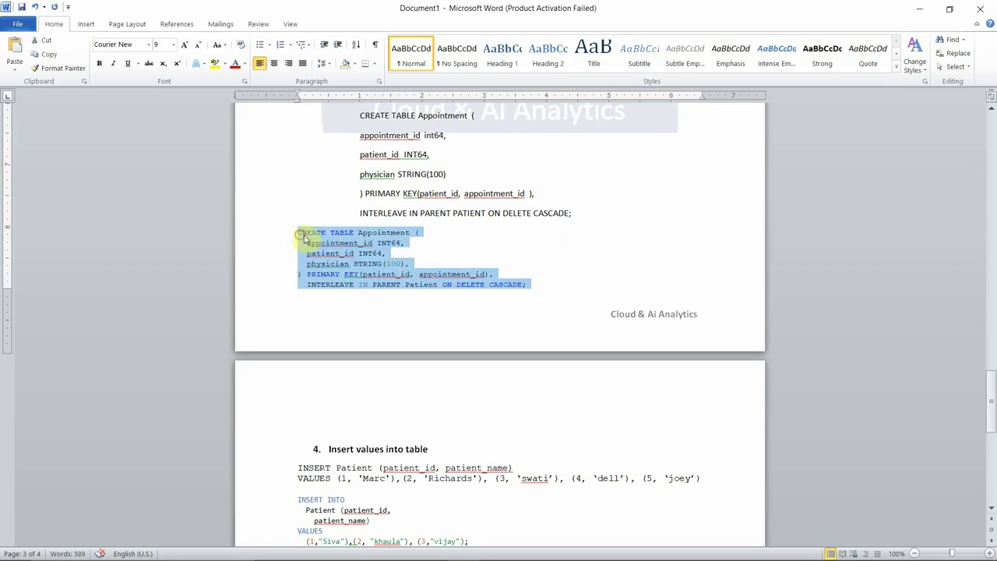
{"action": "key", "text": "alt+Tab"}
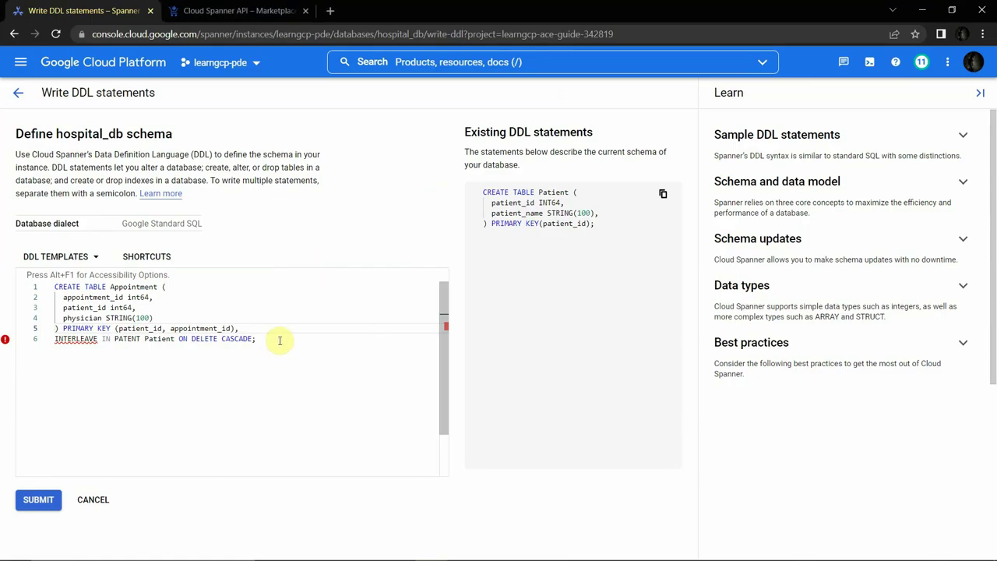
- Compare the interleave line in the DDL editor with the version in the Word notes
{"action": "left_click", "coordinate": [280, 340]}
{"action": "mouse_move", "coordinate": [78, 340]}
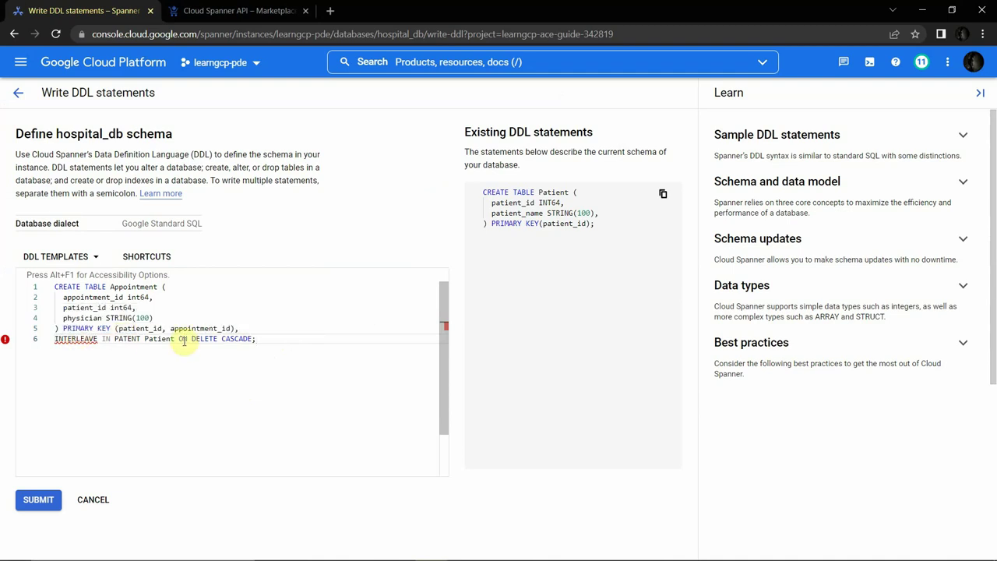
{"action": "key", "text": "alt+Tab"}
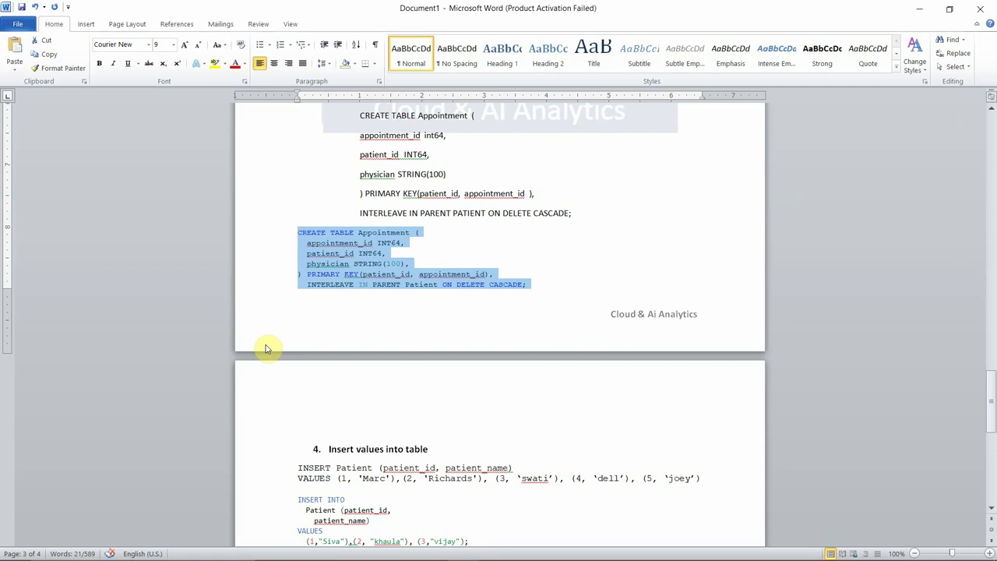
{"action": "key", "text": "alt+Tab"}
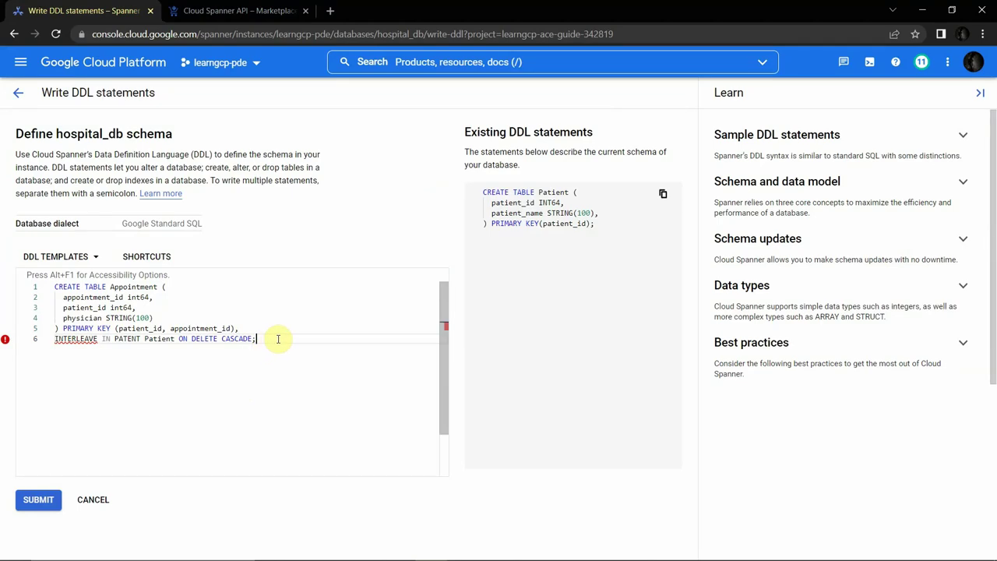
{"action": "key", "text": "alt+Tab"}
{"action": "key", "text": "alt+Tab"}
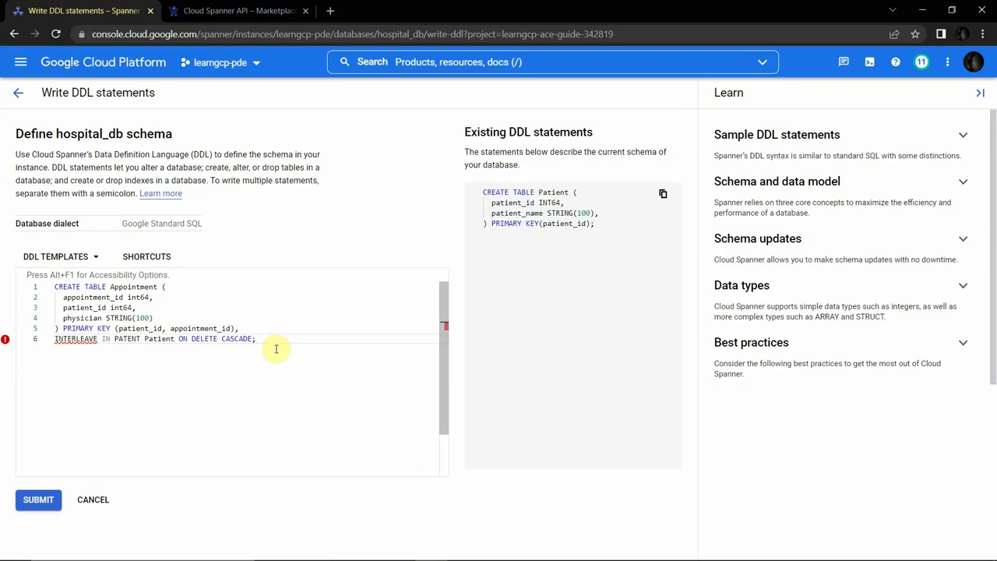
- Replace the whole DDL text with the copied Appointment statement, interleaved in Patient with ON DELETE CASCADE, and submit it
{"action": "left_click", "coordinate": [276, 349]}
{"action": "key", "text": "ctrl+a"}
{"action": "key", "text": "ctrl+v"}
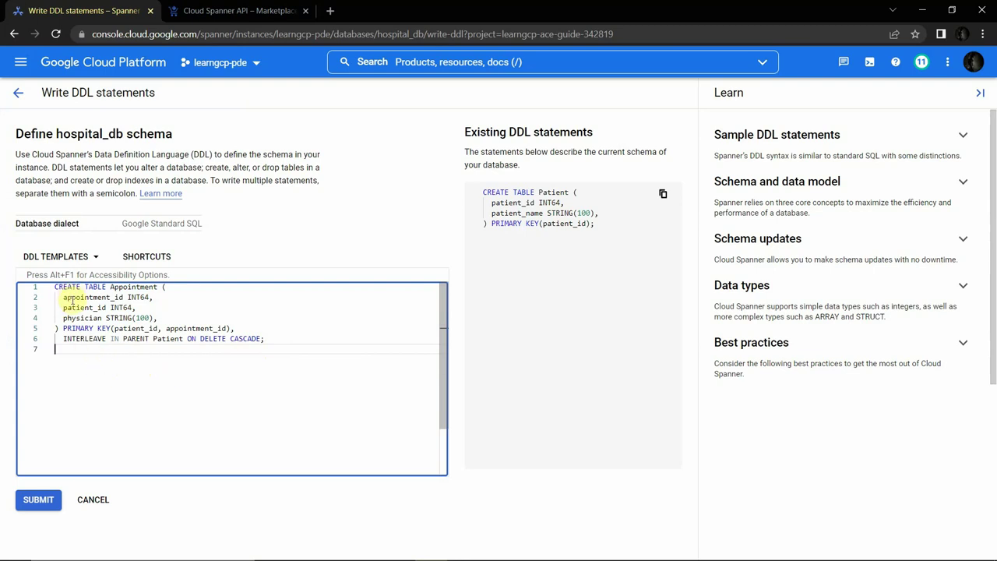
{"action": "left_click", "coordinate": [44, 502]}
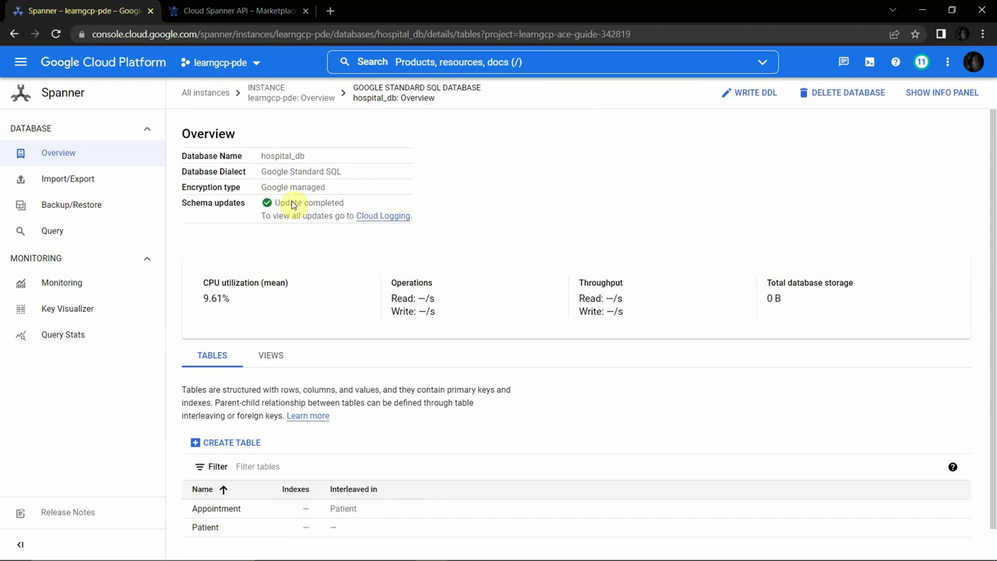
- Check Appointment's parent table in the hospital_db table list, open Appointment and Patient in separate browser tabs, and close the Marketplace tab
{"action": "scroll", "coordinate": [363, 315], "scroll_direction": "down", "scroll_amount": 1}
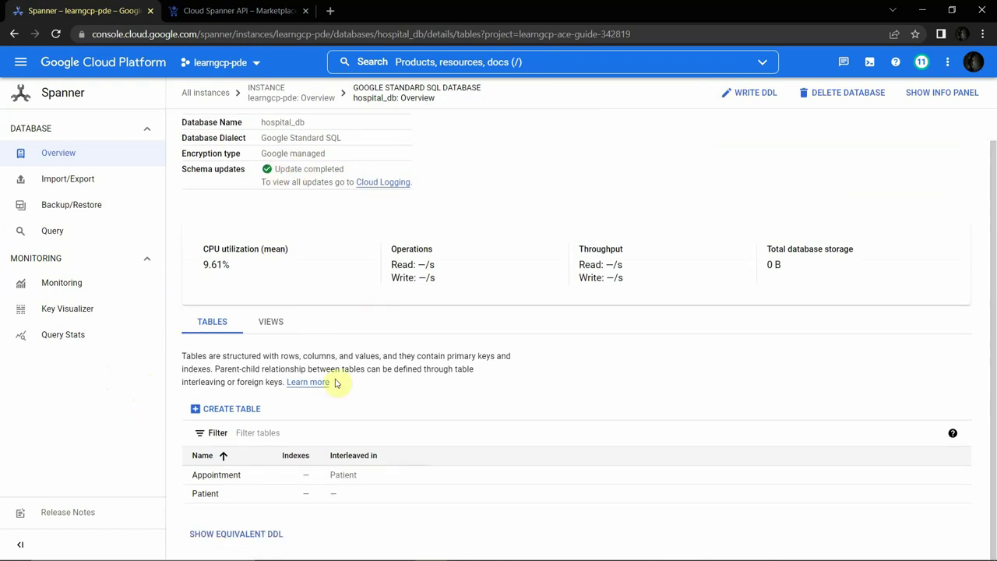
{"action": "double_click", "coordinate": [344, 474]}
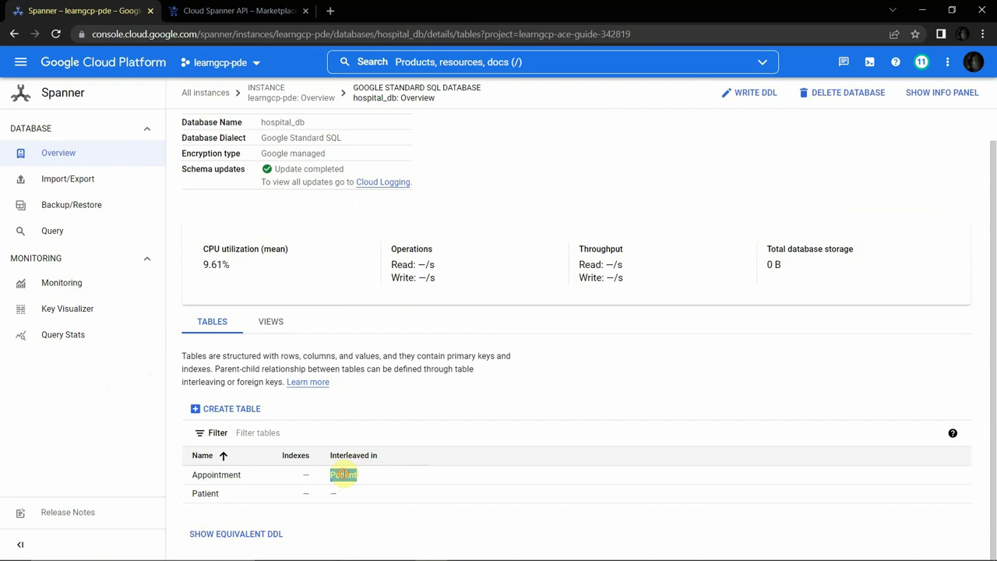
{"action": "right_click", "coordinate": [200, 475]}
{"action": "left_click", "coordinate": [249, 371]}
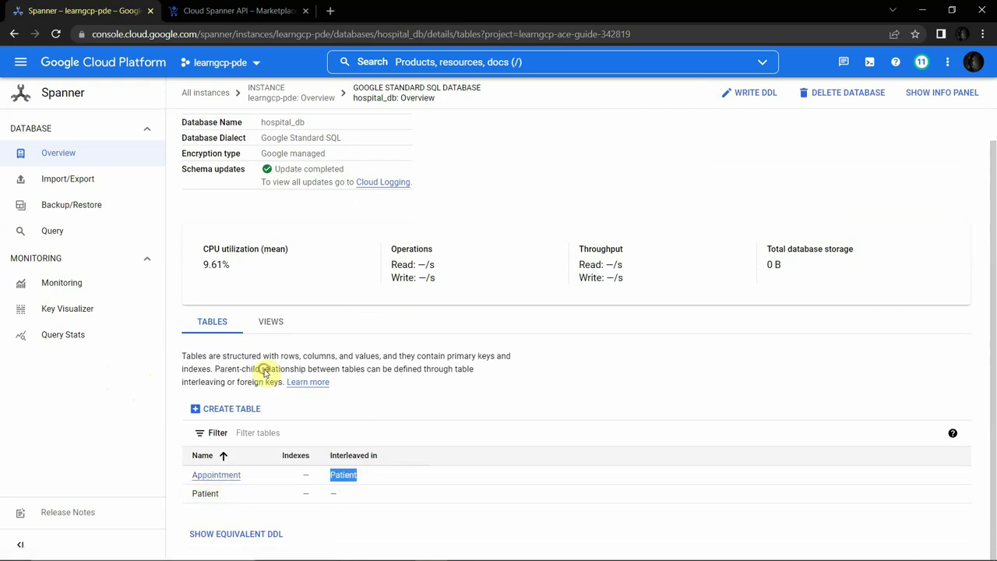
{"action": "right_click", "coordinate": [205, 494]}
{"action": "left_click", "coordinate": [209, 388]}
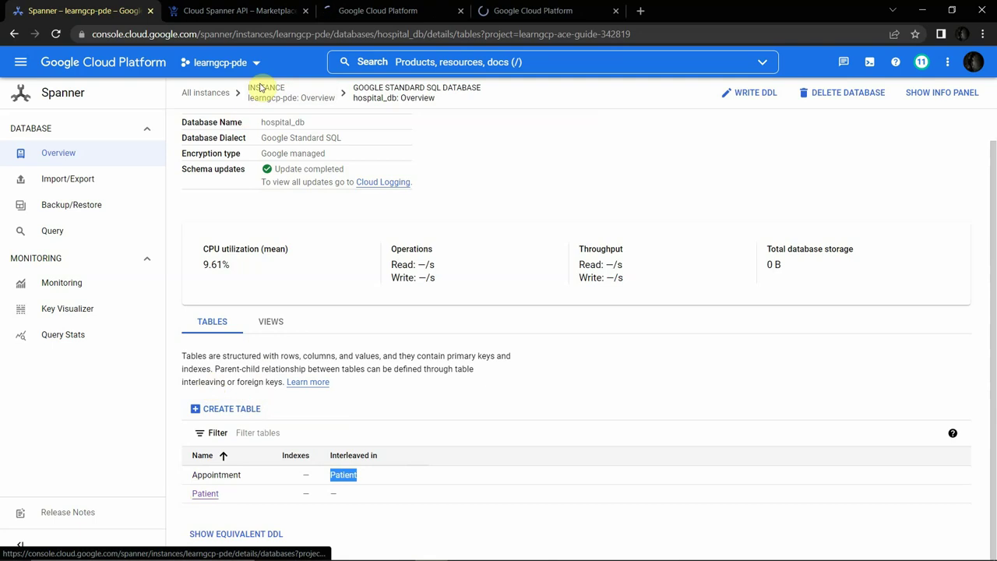
{"action": "left_click", "coordinate": [305, 11]}
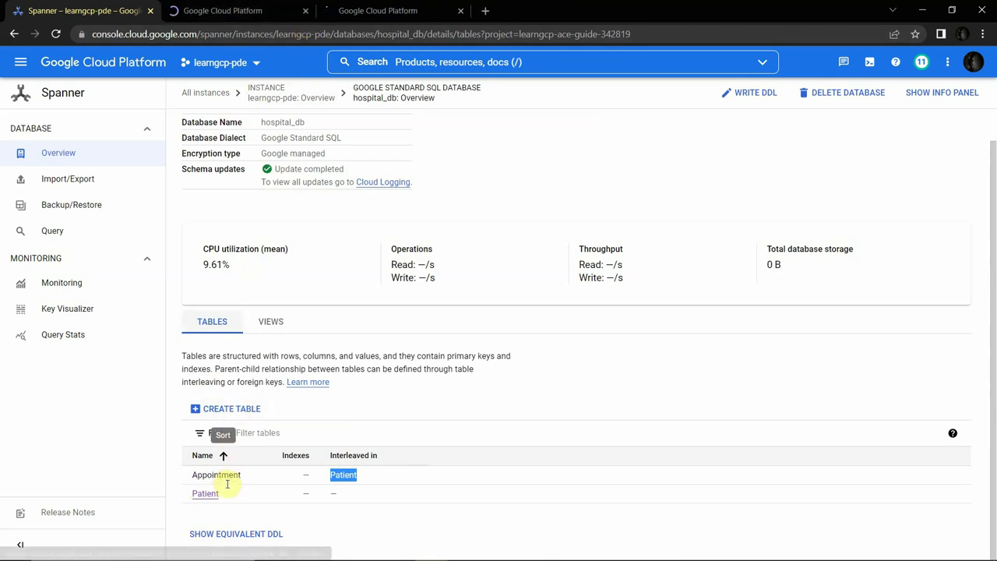
- Examine the schemas of the Appointment and Patient tables, including the tables interleaved in Patient
{"action": "left_click", "coordinate": [260, 13]}
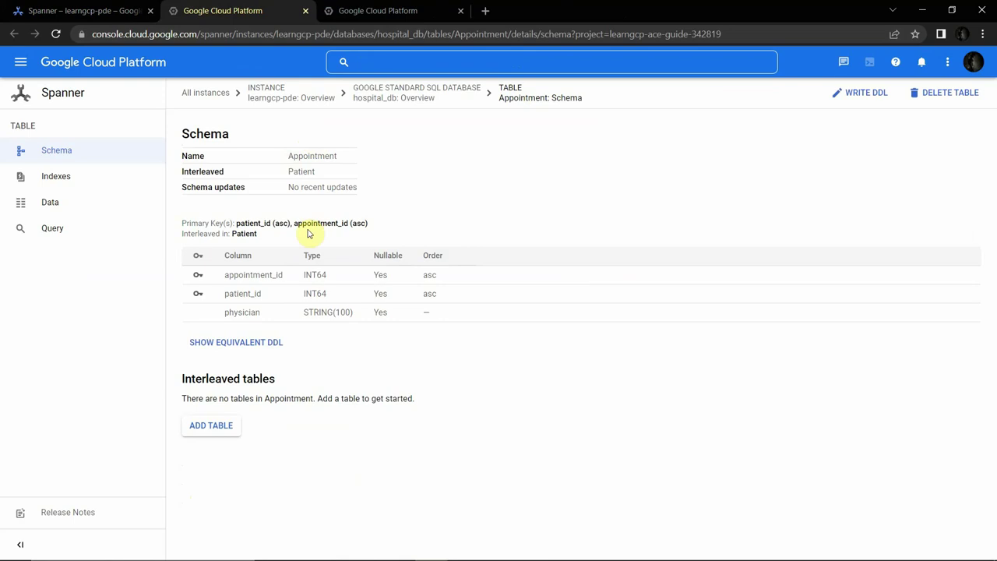
{"action": "left_click", "coordinate": [384, 21]}
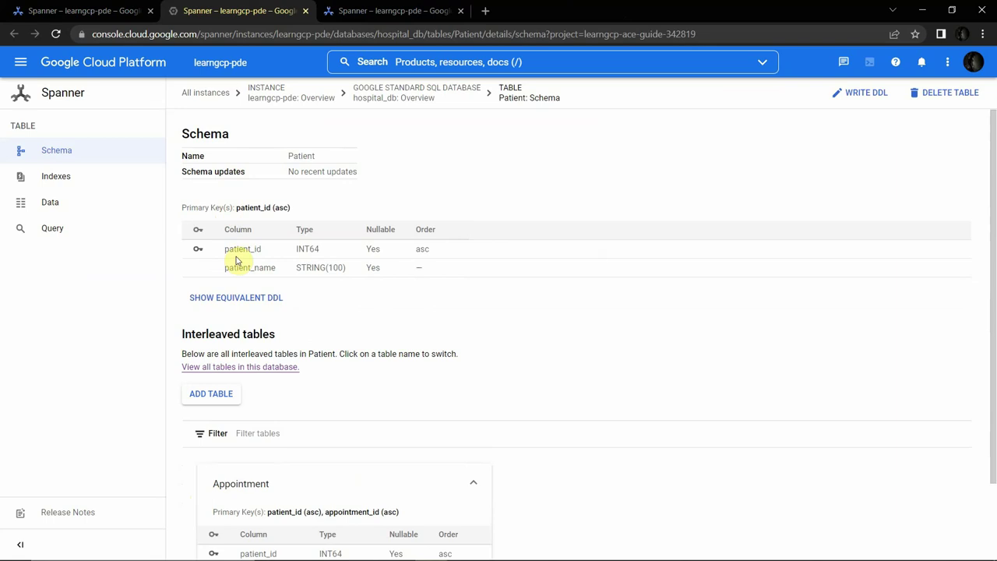
{"action": "scroll", "coordinate": [241, 269], "scroll_direction": "down", "scroll_amount": 1}
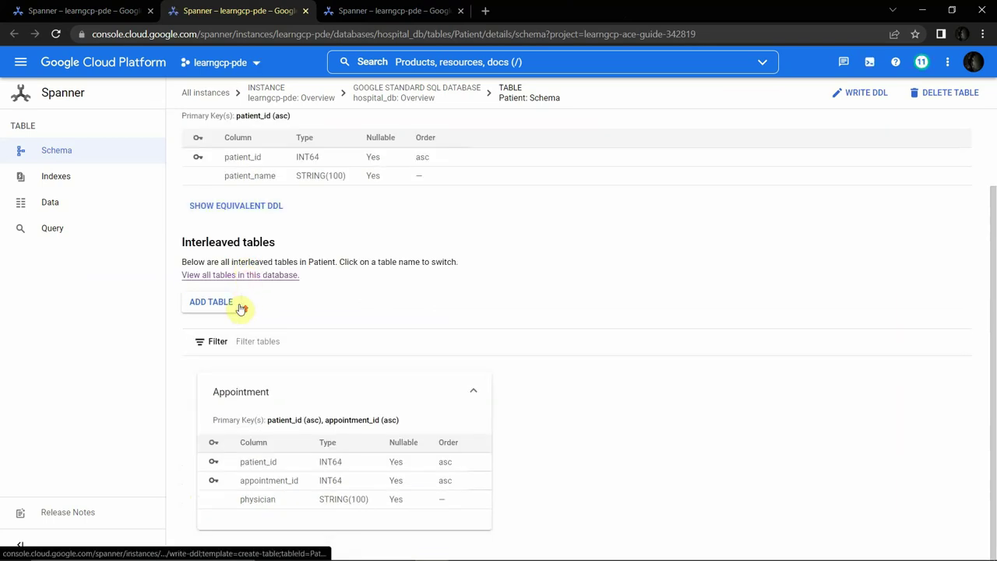
- Examine the Patient table's Data, Schema and Indexes pages, including its interleaved Appointment table, alongside the Word notes
{"action": "scroll", "coordinate": [239, 309], "scroll_direction": "up", "scroll_amount": 1}
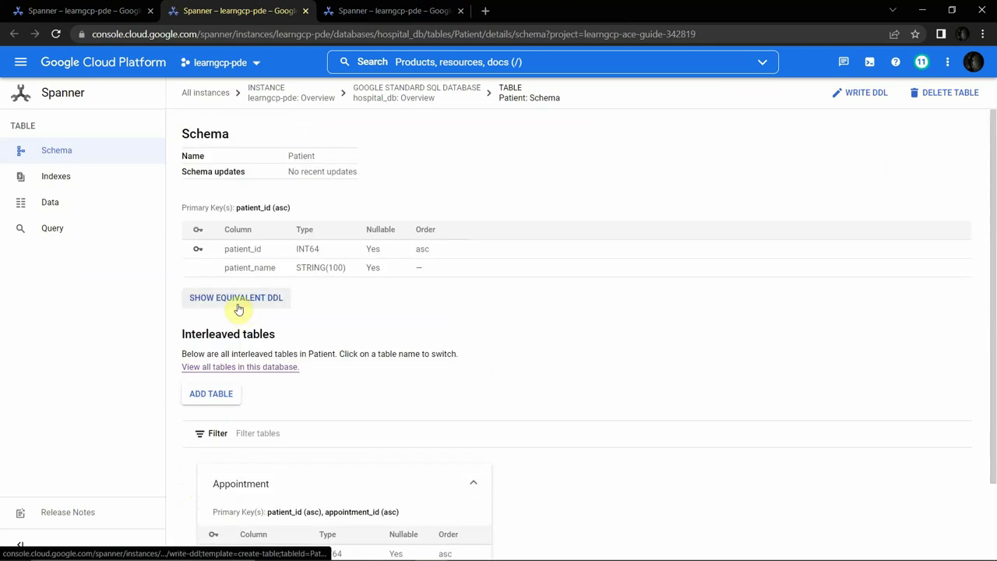
{"action": "left_click", "coordinate": [56, 204]}
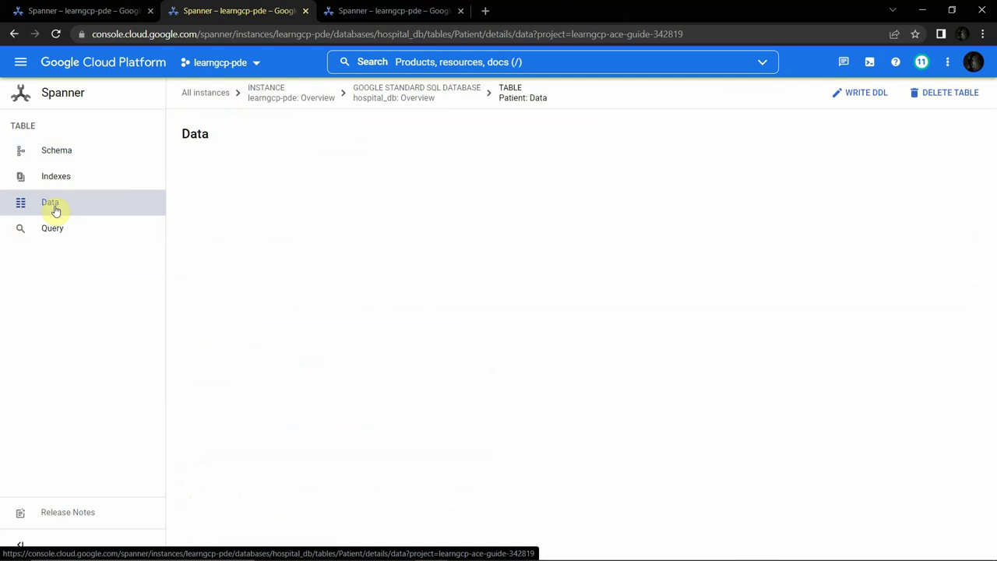
{"action": "left_click", "coordinate": [62, 151]}
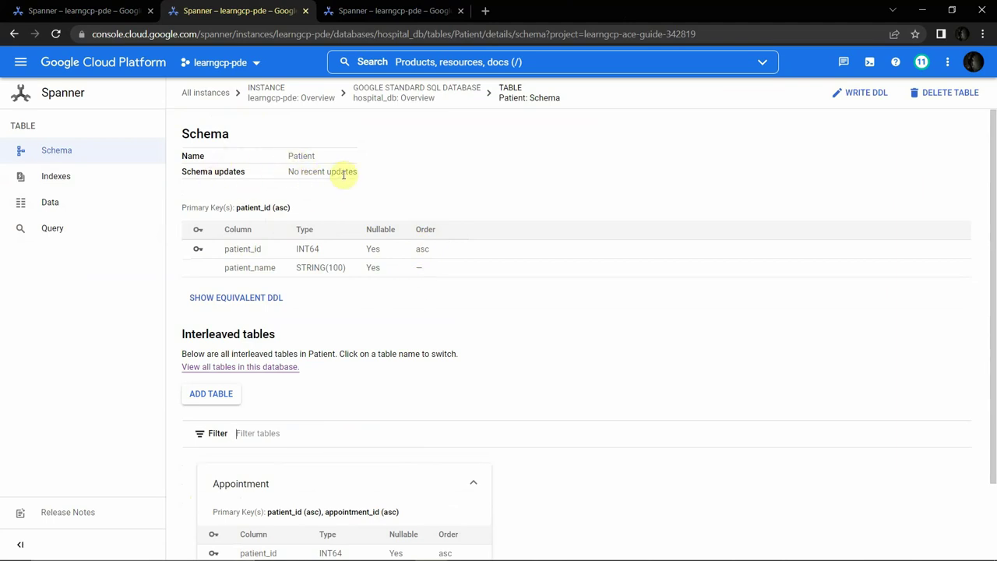
{"action": "left_click", "coordinate": [238, 298]}
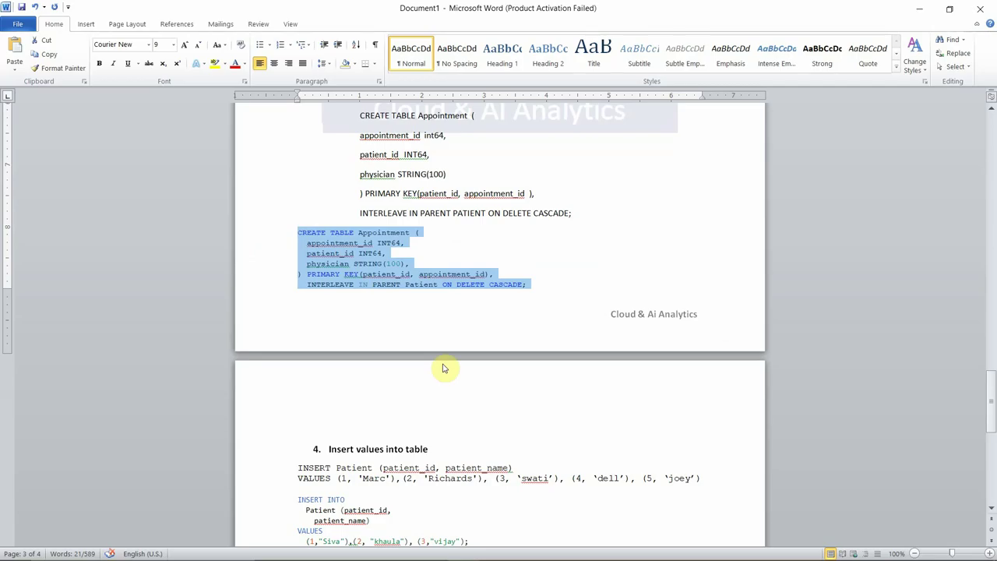
{"action": "key", "text": "alt+Tab"}
{"action": "scroll", "coordinate": [296, 321], "scroll_direction": "down", "scroll_amount": 2}
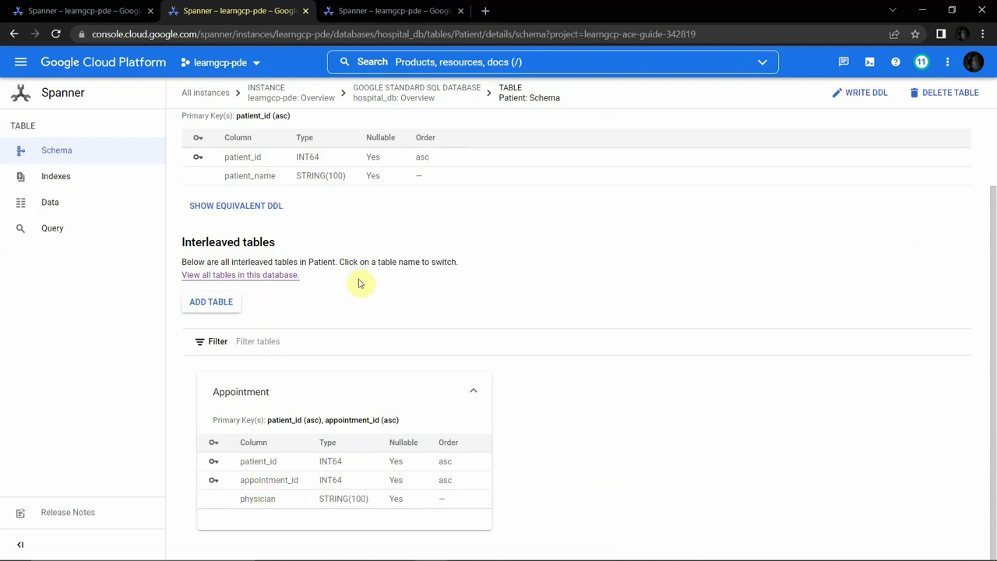
{"action": "scroll", "coordinate": [366, 288], "scroll_direction": "up", "scroll_amount": 2}
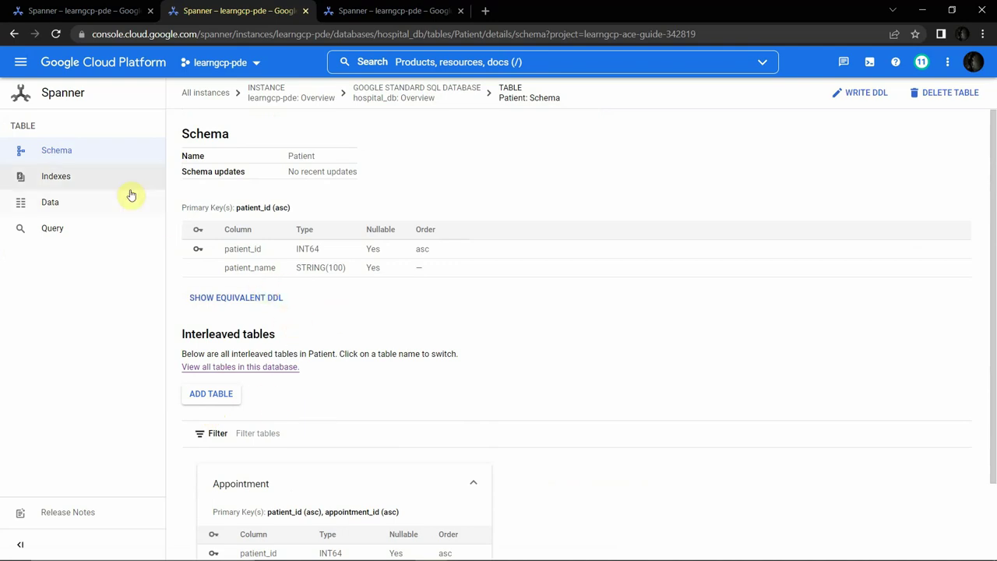
{"action": "left_click", "coordinate": [83, 186]}
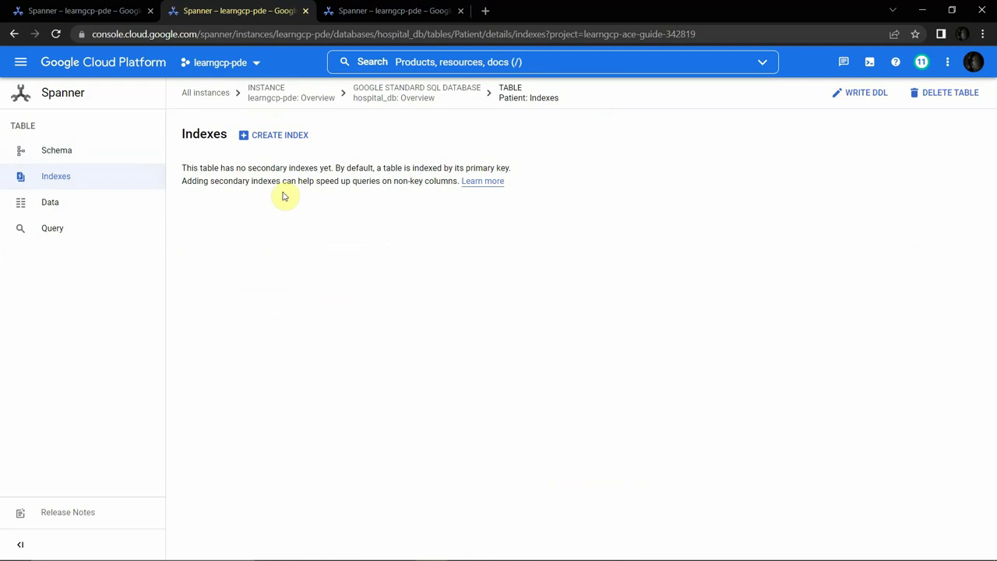
- Start an insert query from Patient's data page, and copy the three-row INSERT INTO Patient statement from the Word notes
{"action": "left_click", "coordinate": [68, 212]}
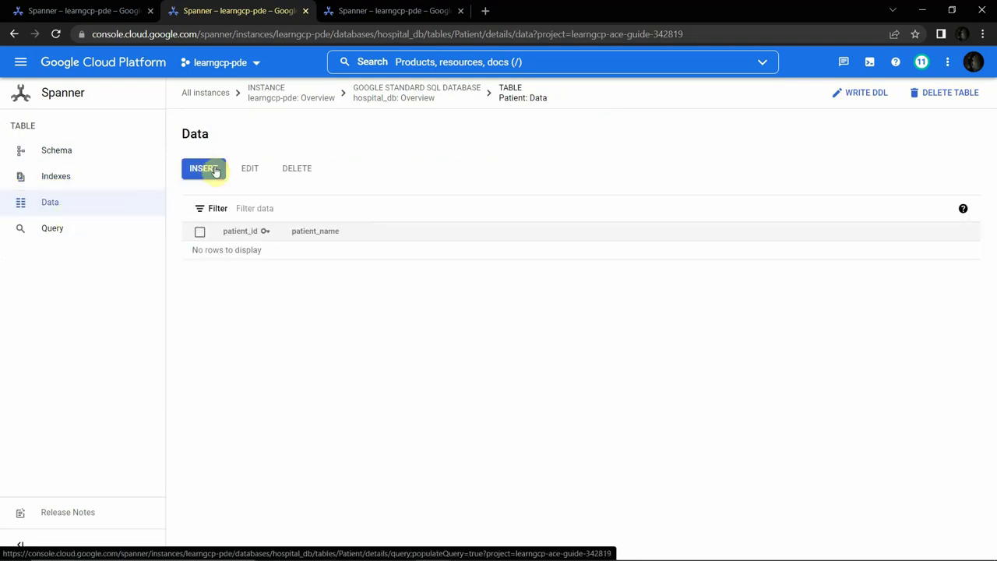
{"action": "left_click", "coordinate": [214, 171]}
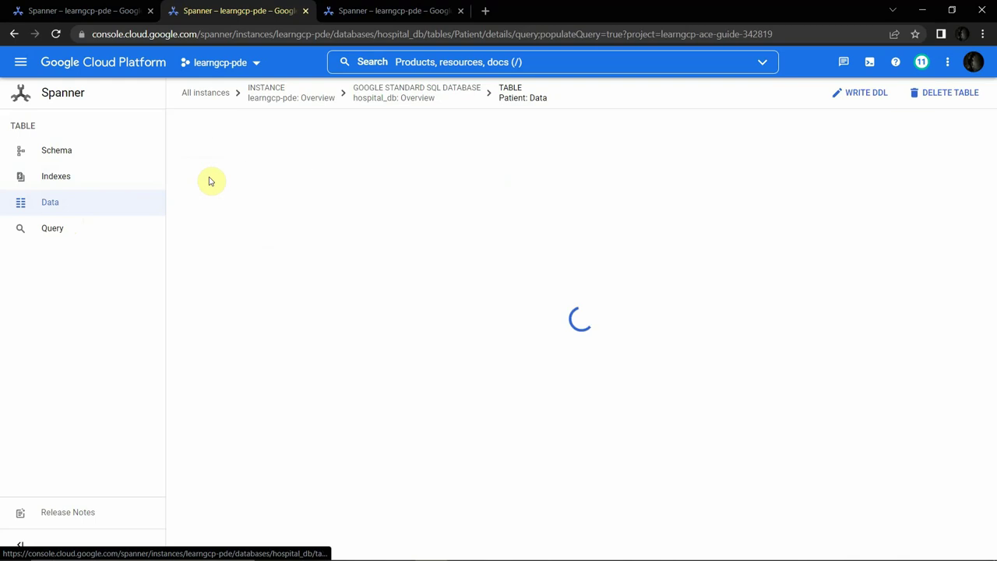
{"action": "key", "text": "alt+Tab"}
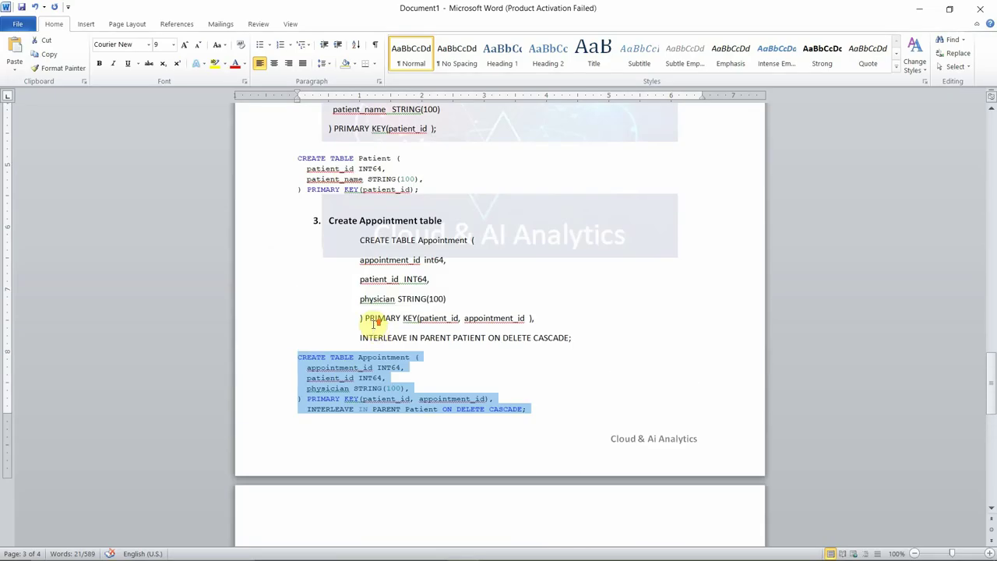
{"action": "scroll", "coordinate": [372, 323], "scroll_direction": "up", "scroll_amount": 2}
{"action": "scroll", "coordinate": [373, 324], "scroll_direction": "down", "scroll_amount": 8}
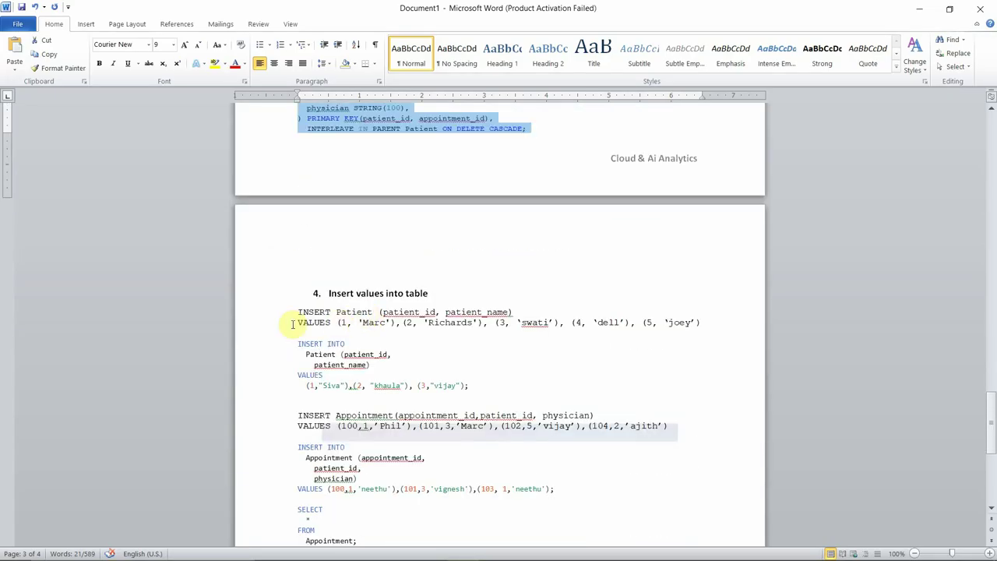
{"action": "left_click_drag", "start_coordinate": [294, 312], "coordinate": [471, 386]}
{"action": "key", "text": "ctrl+c"}
{"action": "left_click", "coordinate": [339, 354]}
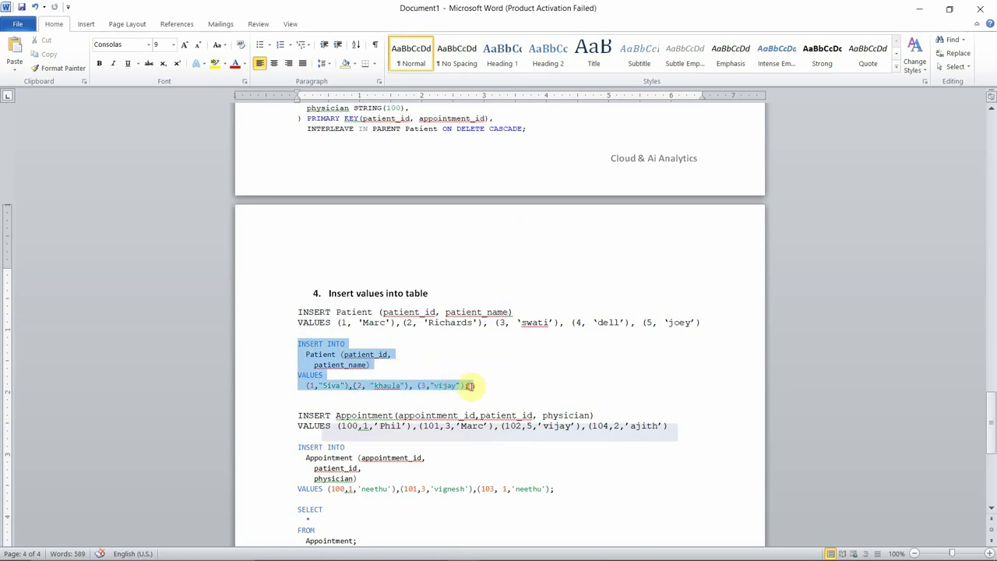
- Back in the Spanner query editor, replace the template's INSERT statement and leading comments with the copied three-row Patient INSERT, and run only that statement
{"action": "key", "text": "alt+Tab"}
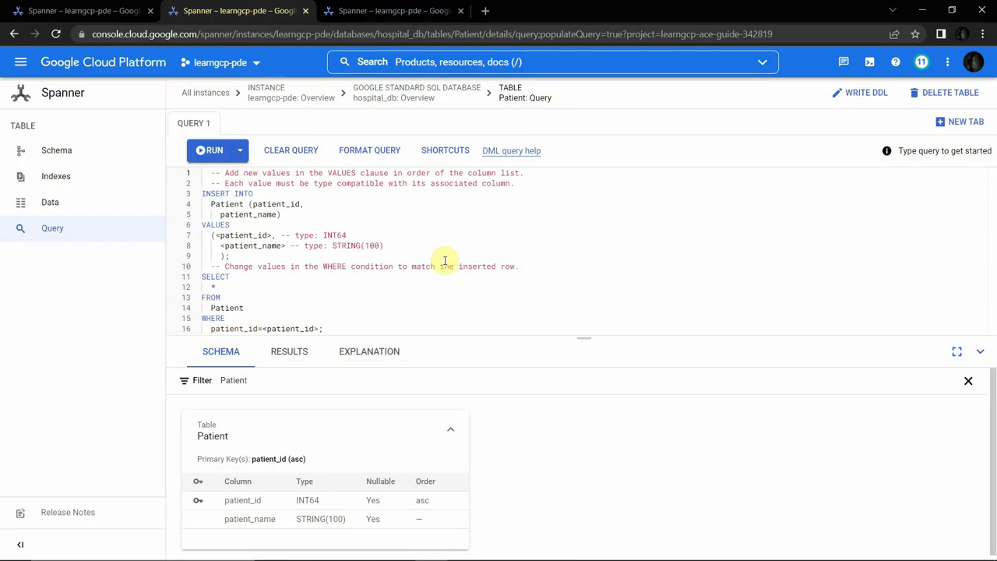
{"action": "key", "text": "ctrl+a"}
{"action": "left_click", "coordinate": [325, 227]}
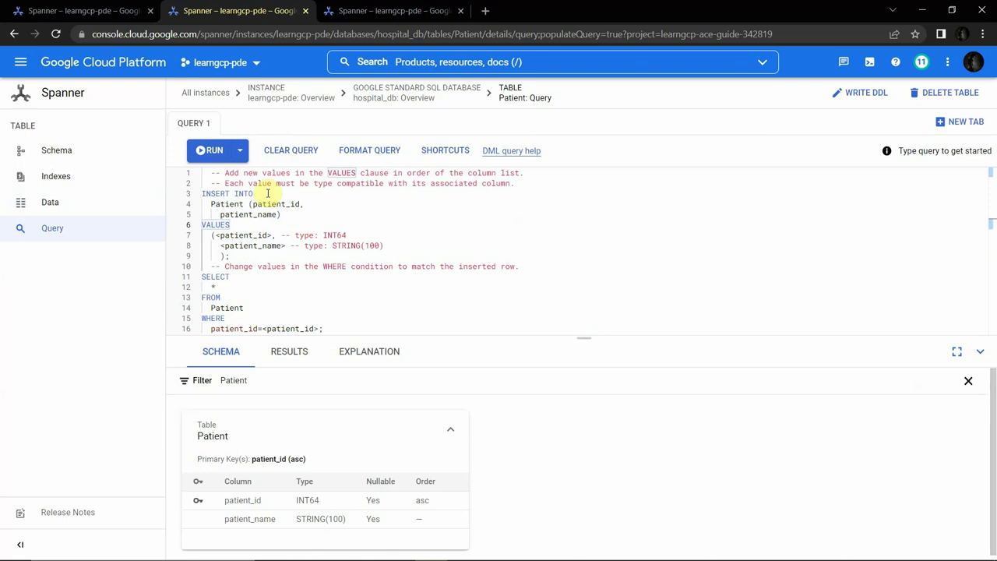
{"action": "left_click_drag", "start_coordinate": [515, 184], "coordinate": [208, 174]}
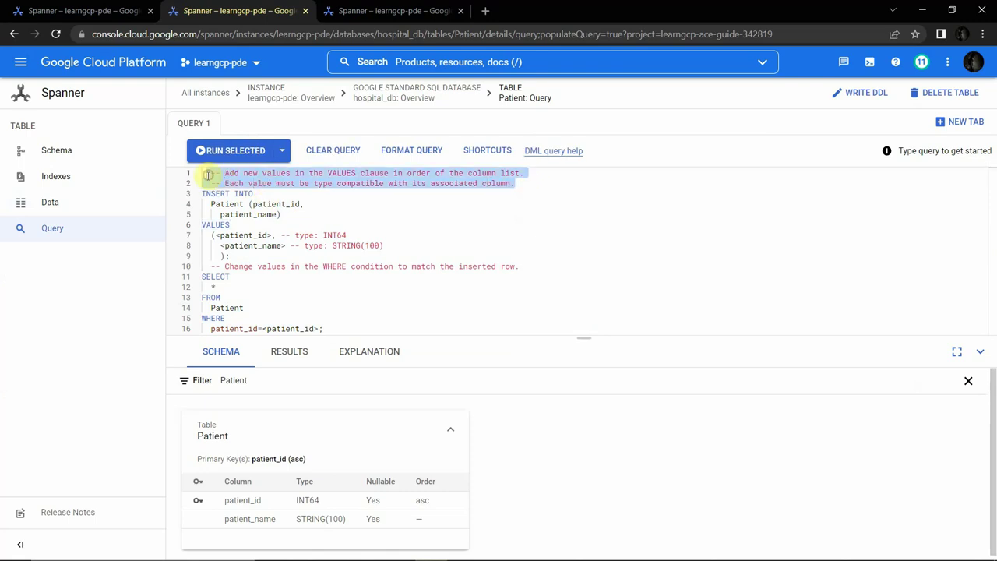
{"action": "key", "text": "BackSpace"}
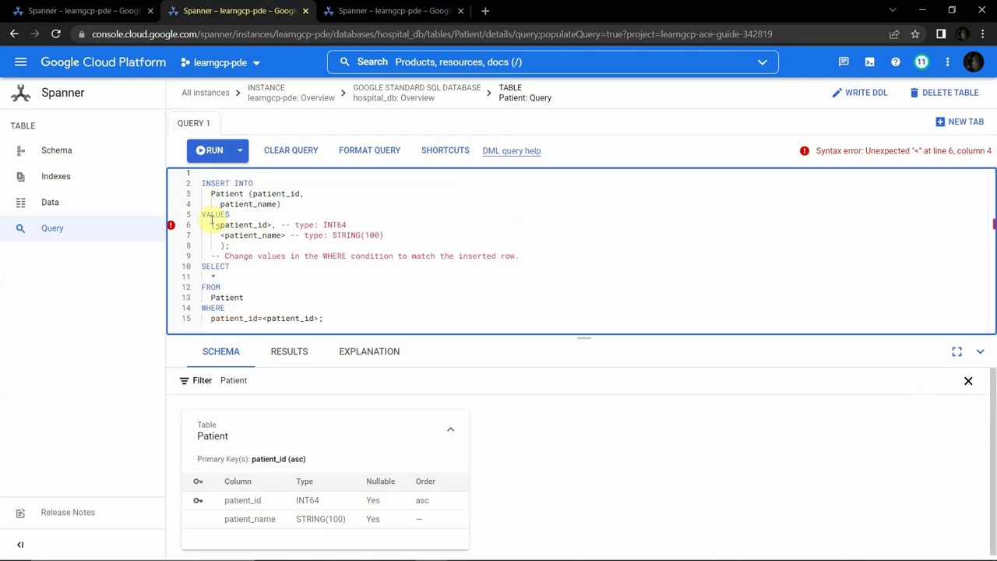
{"action": "left_click_drag", "start_coordinate": [201, 213], "coordinate": [227, 241]}
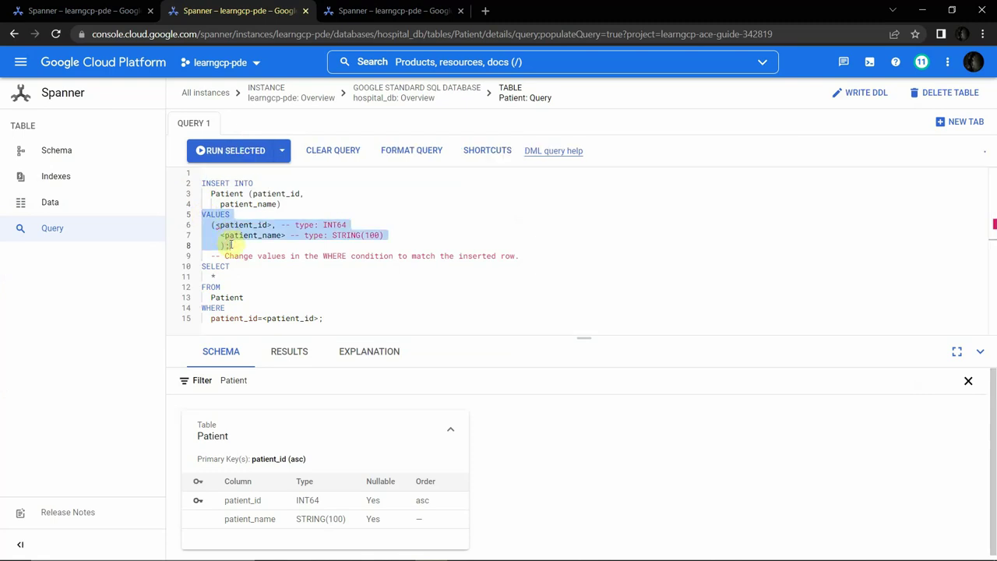
{"action": "key", "text": "BackSpace"}
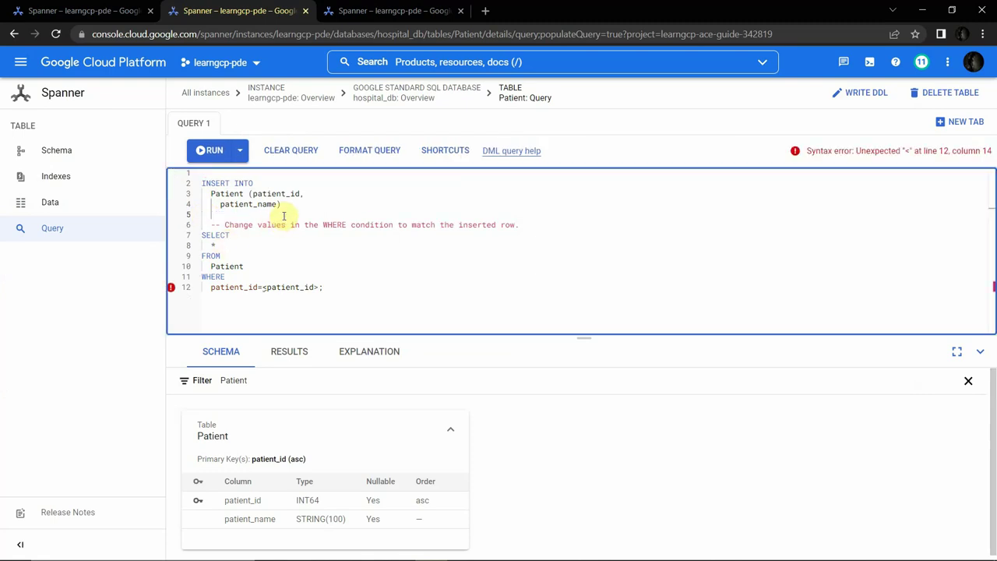
{"action": "left_click_drag", "start_coordinate": [282, 205], "coordinate": [189, 178]}
{"action": "key", "text": "ctrl+v"}
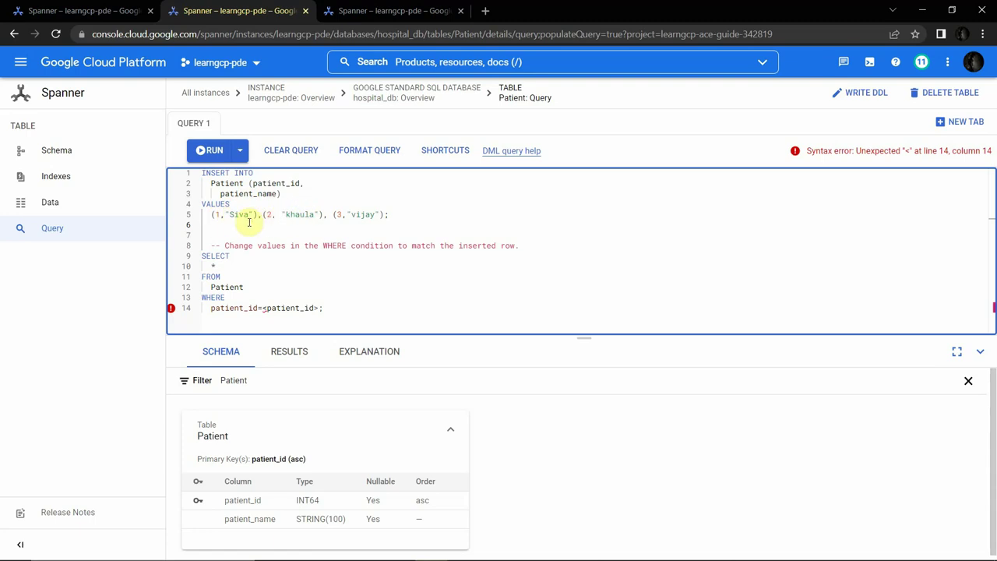
{"action": "left_click_drag", "start_coordinate": [388, 215], "coordinate": [200, 177]}
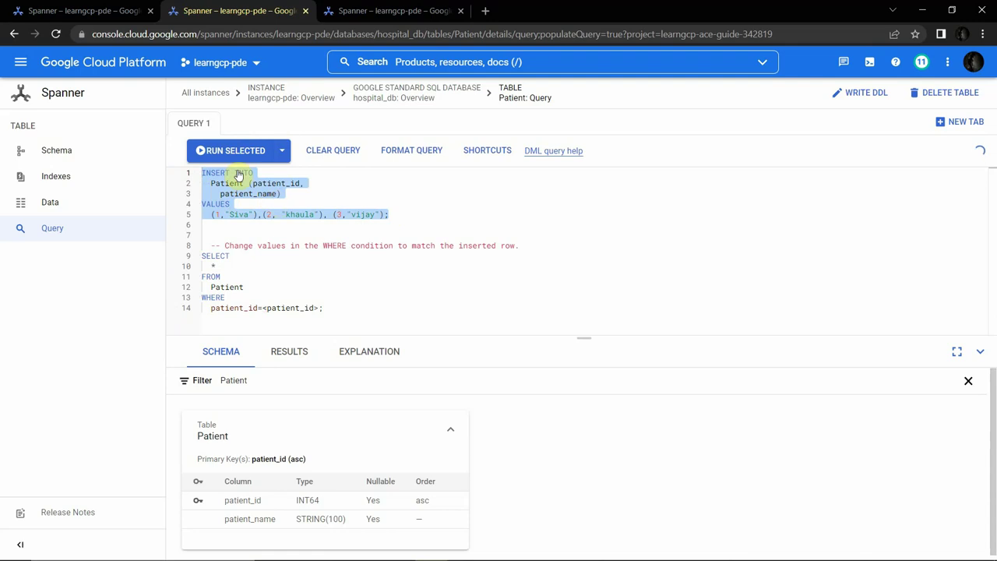
{"action": "left_click", "coordinate": [235, 150]}
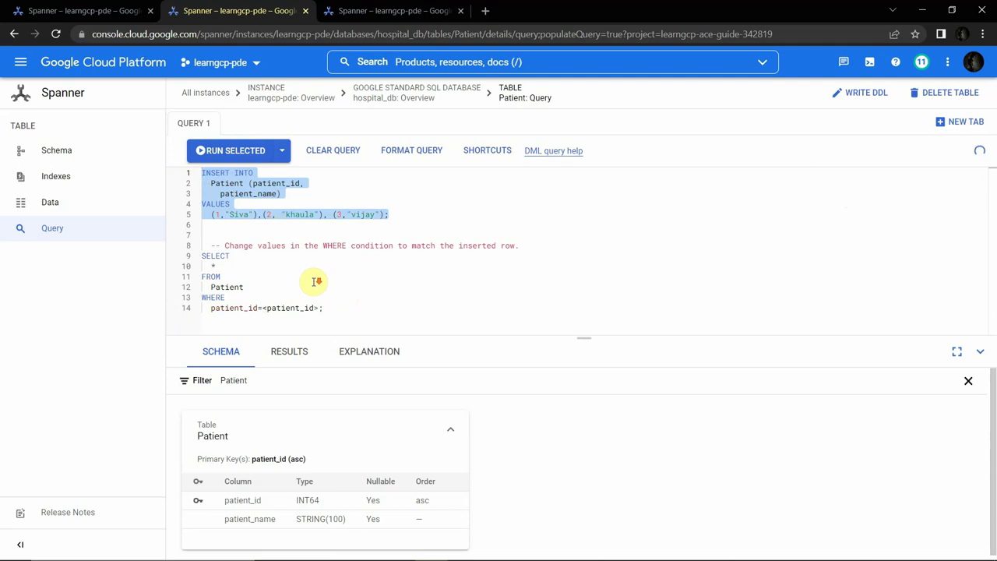
- Delete the template comment and the SELECT query below the Patient INSERT statement
{"action": "left_click", "coordinate": [343, 306]}
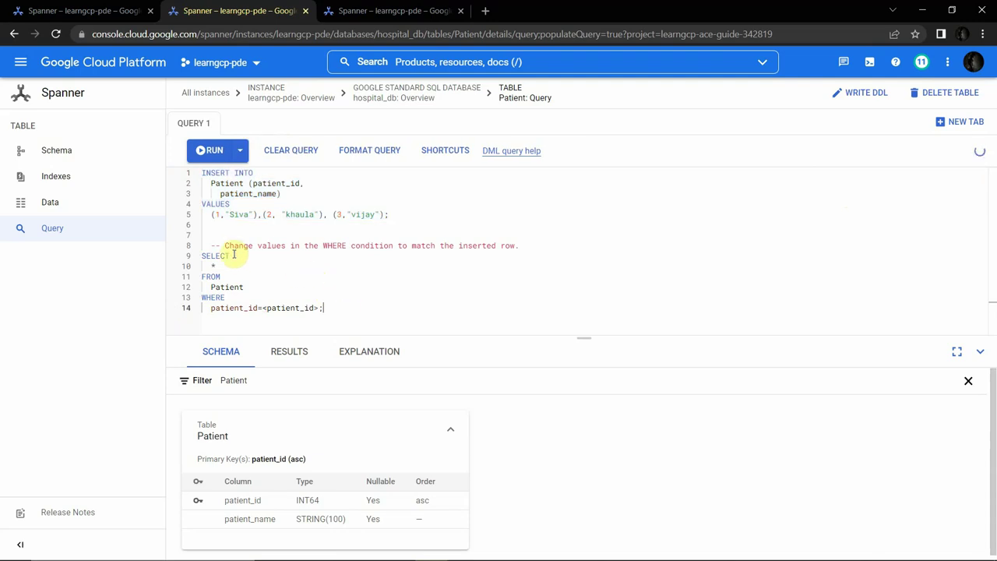
{"action": "left_click_drag", "start_coordinate": [211, 245], "coordinate": [531, 248]}
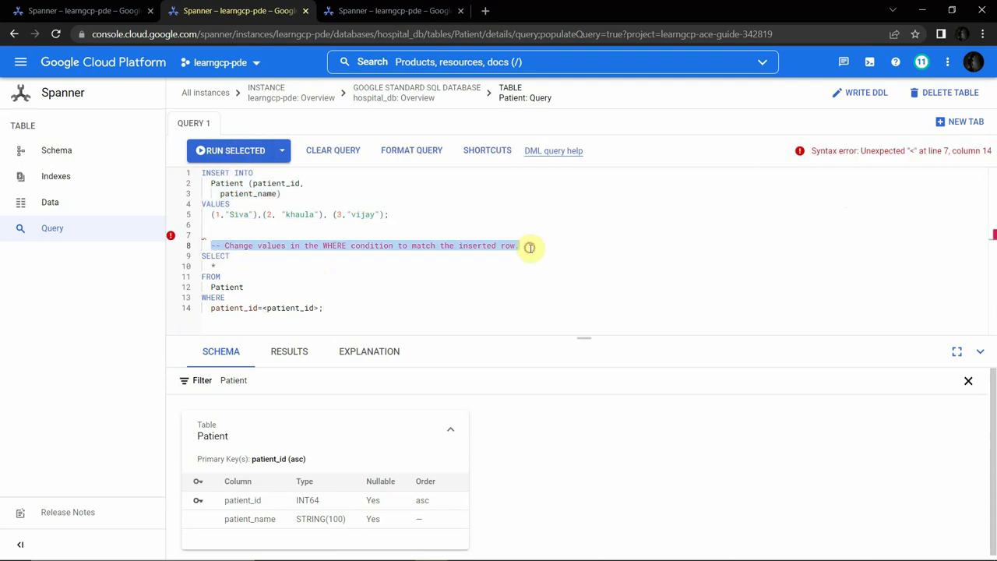
{"action": "left_click", "coordinate": [381, 305]}
{"action": "left_click_drag", "start_coordinate": [341, 307], "coordinate": [232, 255]}
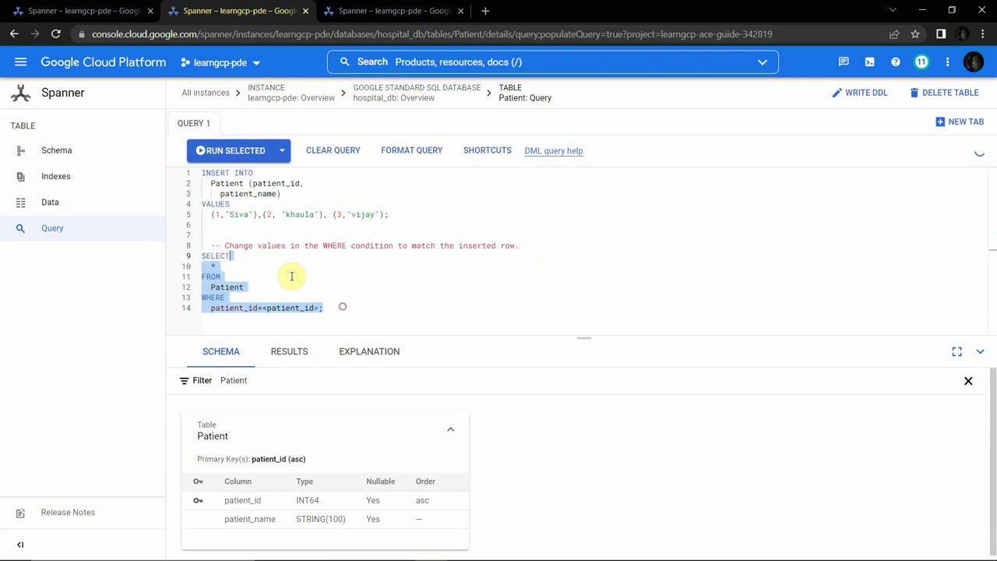
{"action": "left_click_drag", "start_coordinate": [291, 276], "coordinate": [196, 229]}
{"action": "key", "text": "BackSpace"}
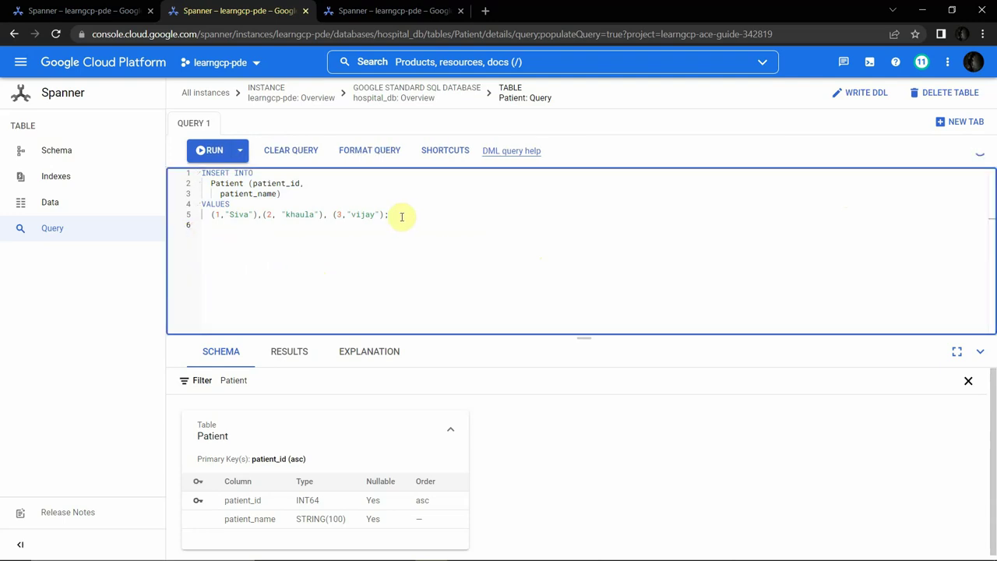
{"action": "left_click_drag", "start_coordinate": [390, 215], "coordinate": [200, 175]}
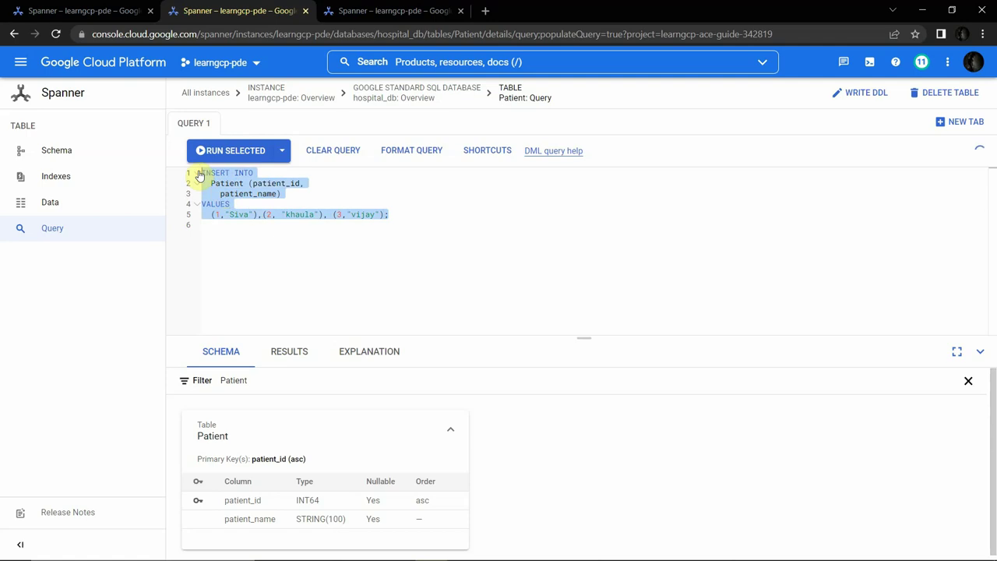
{"action": "left_click", "coordinate": [244, 236]}
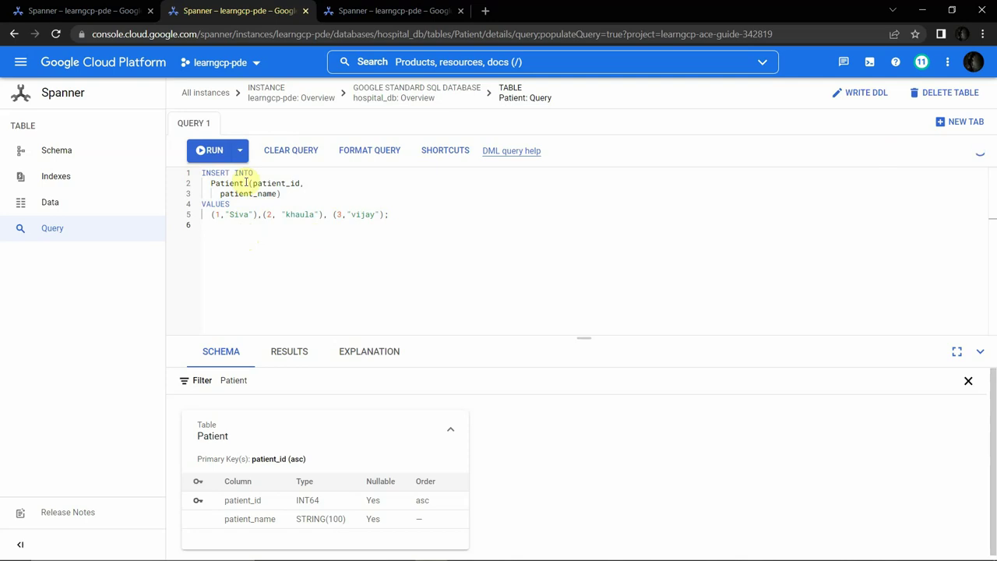
- Start a second insert query from Patient's data page and replace the placeholders in VALUES with patient_id 1 and the patient's name
{"action": "left_click", "coordinate": [78, 205]}
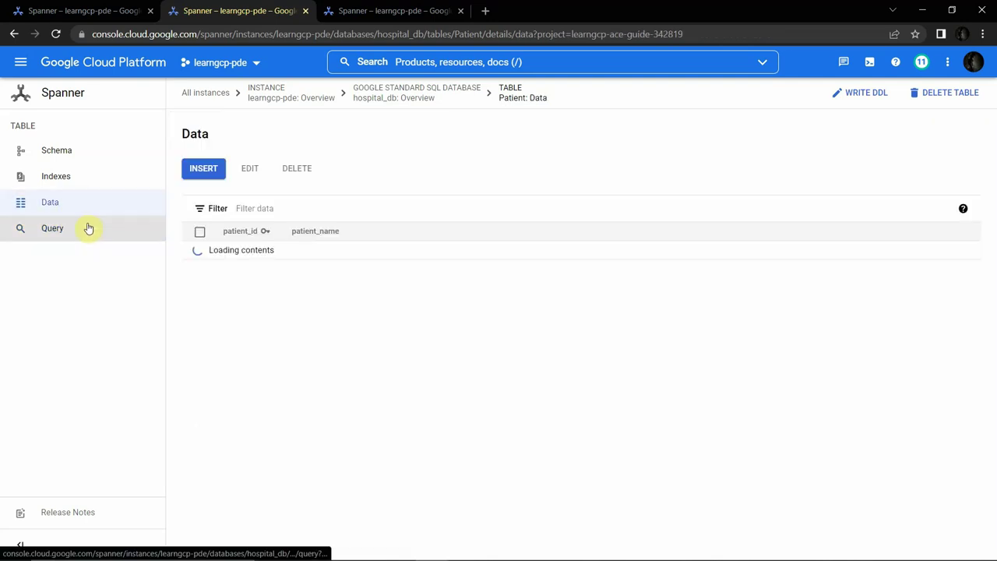
{"action": "left_click", "coordinate": [203, 173]}
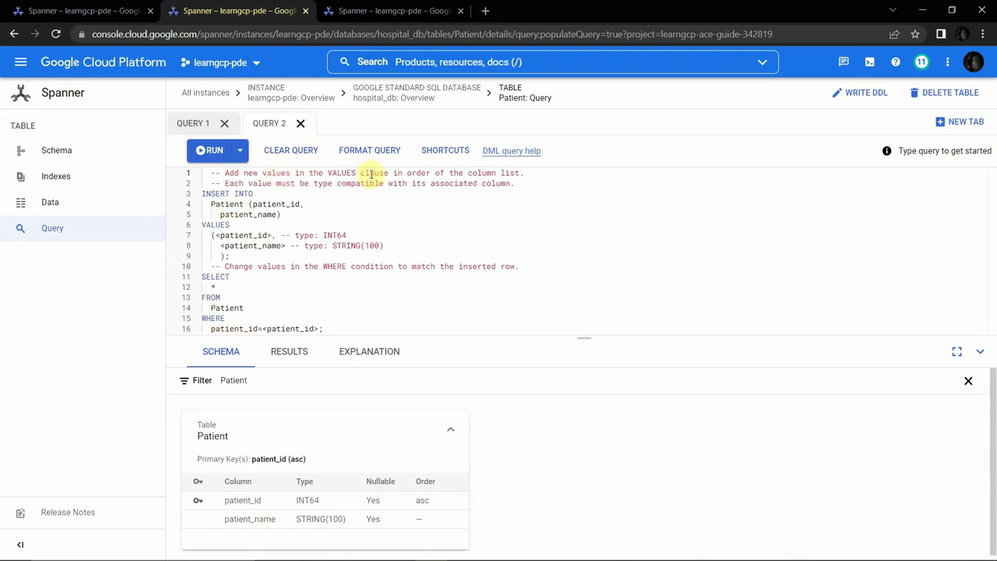
{"action": "left_click_drag", "start_coordinate": [217, 235], "coordinate": [379, 245]}
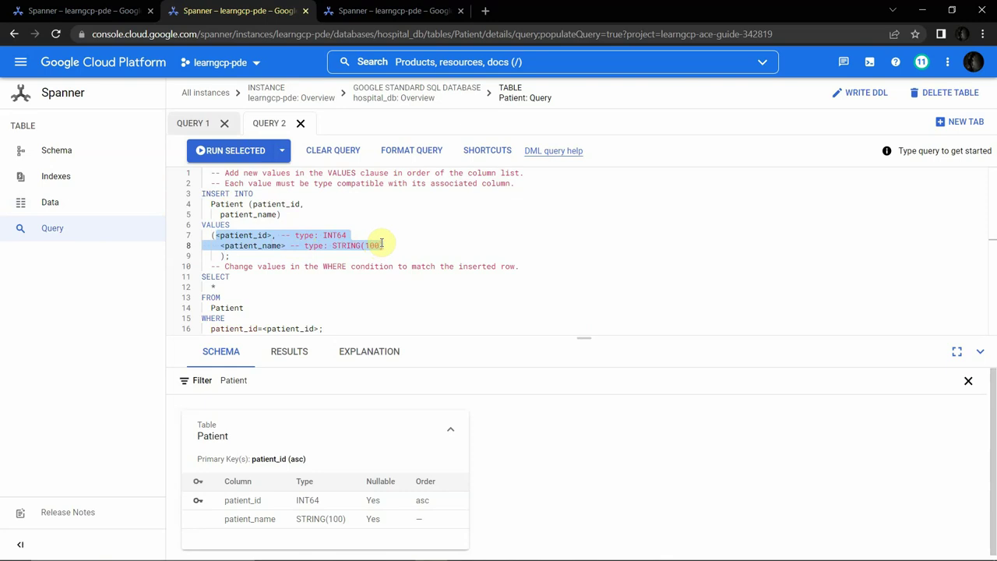
{"action": "key", "text": "BackSpace"}
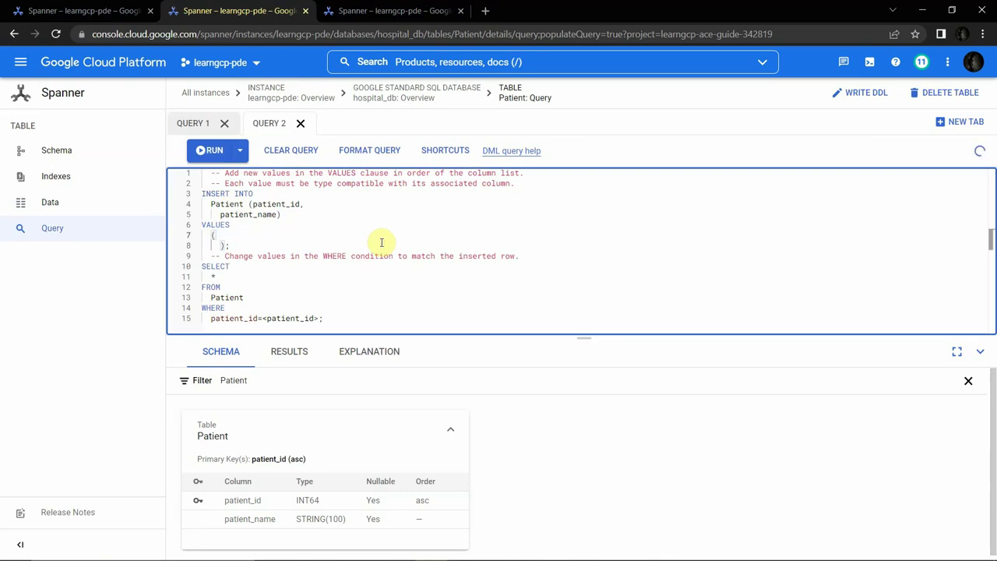
{"action": "key", "text": "Delete"}
{"action": "key", "text": "alt+Tab"}
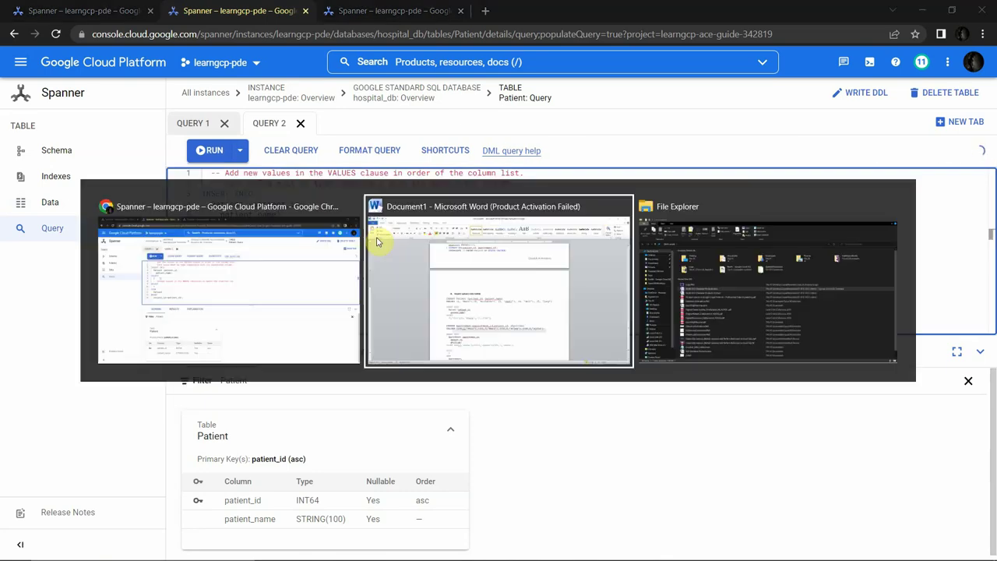
{"action": "key", "text": "alt+Tab"}
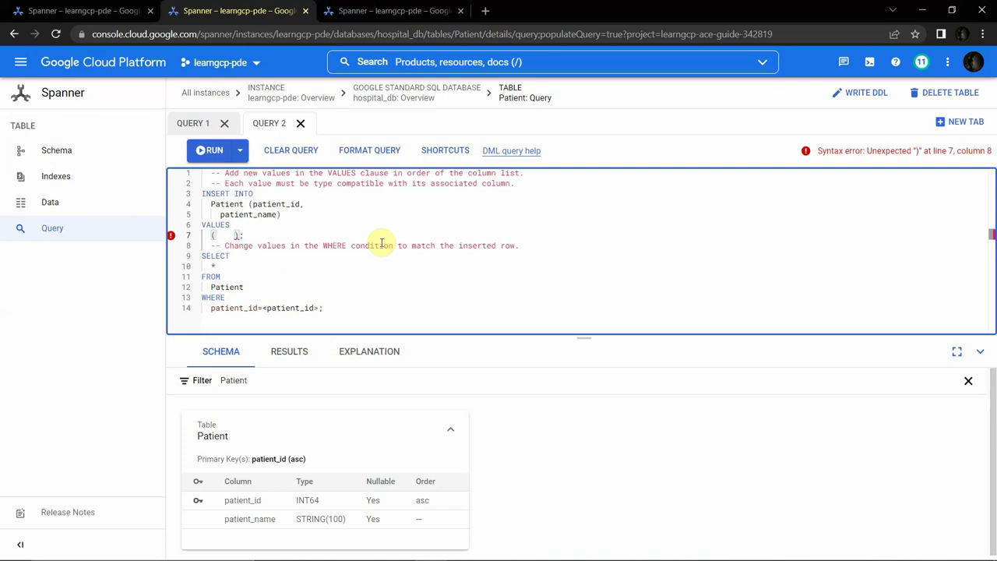
{"action": "type", "text": "1,\"s "}
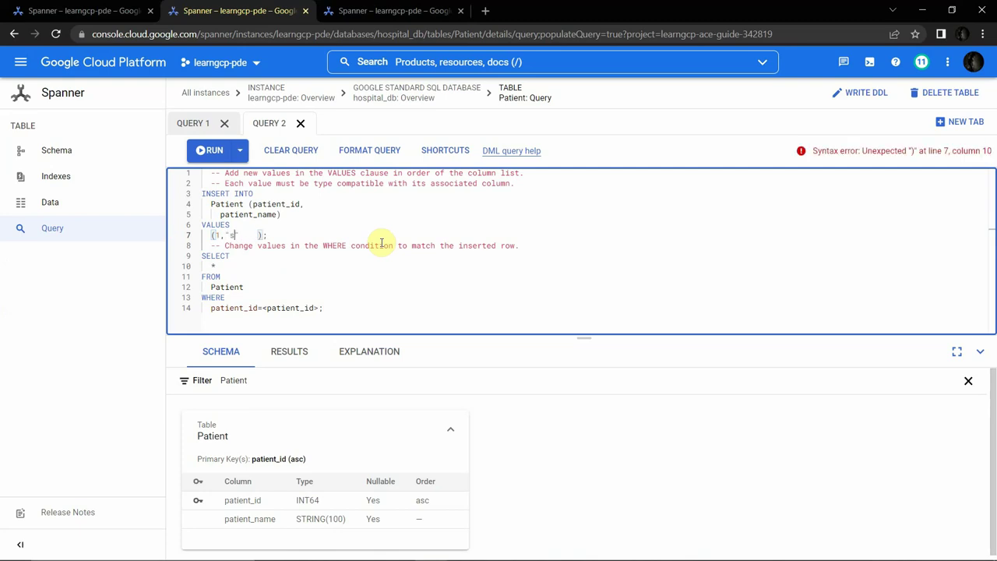
{"action": "type", "text": "iva"}
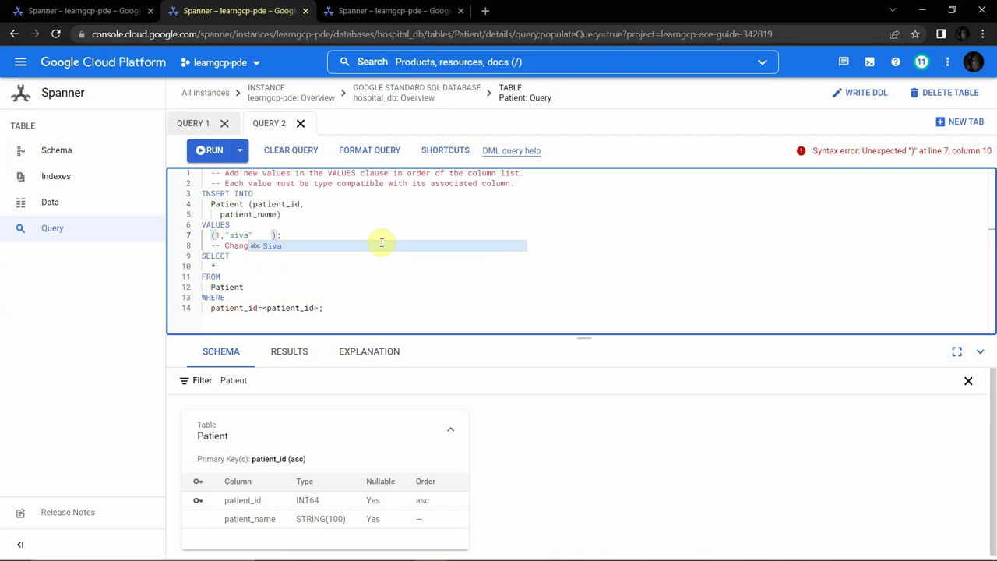
- Replace the first patient's name in the VALUES clause and add rows with patient_id 2 and 3 and their patients' names
{"action": "key", "text": "BackSpace"}
{"action": "key", "text": "BackSpace"}
{"action": "key", "text": "BackSpace"}
{"action": "key", "text": "BackSpace"}
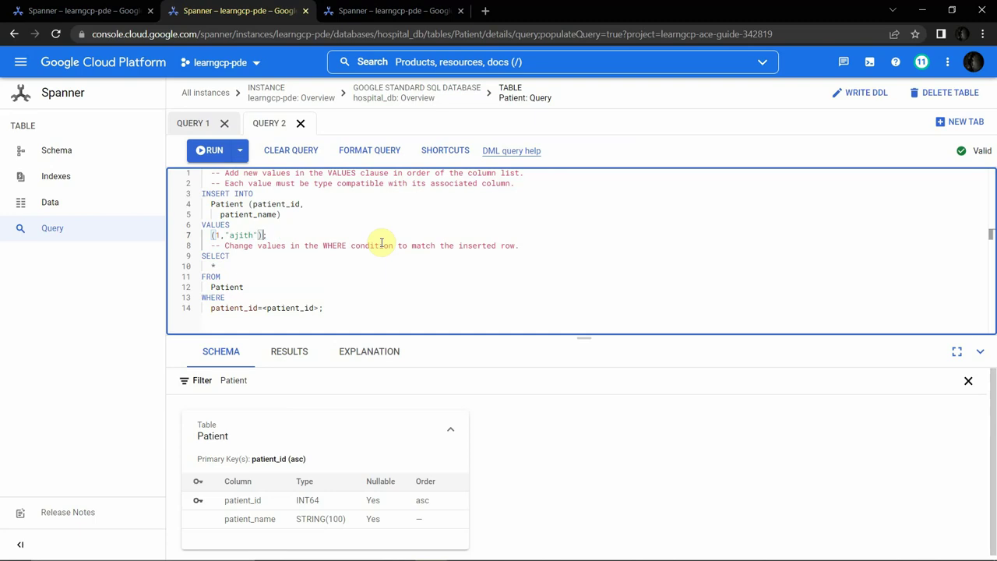
{"action": "type", "text": ", (2,\"vij"}
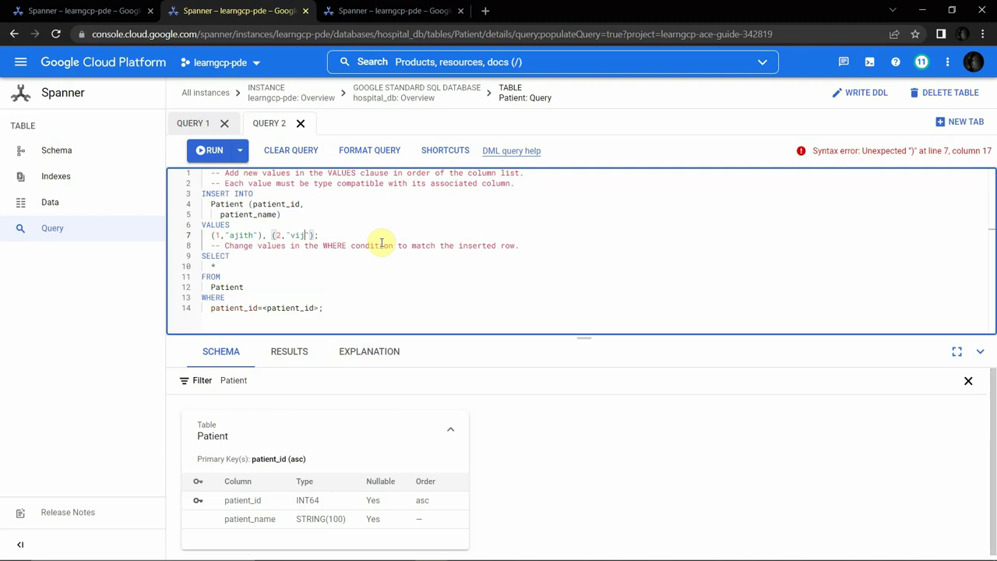
{"action": "type", "text": "ay\"), "}
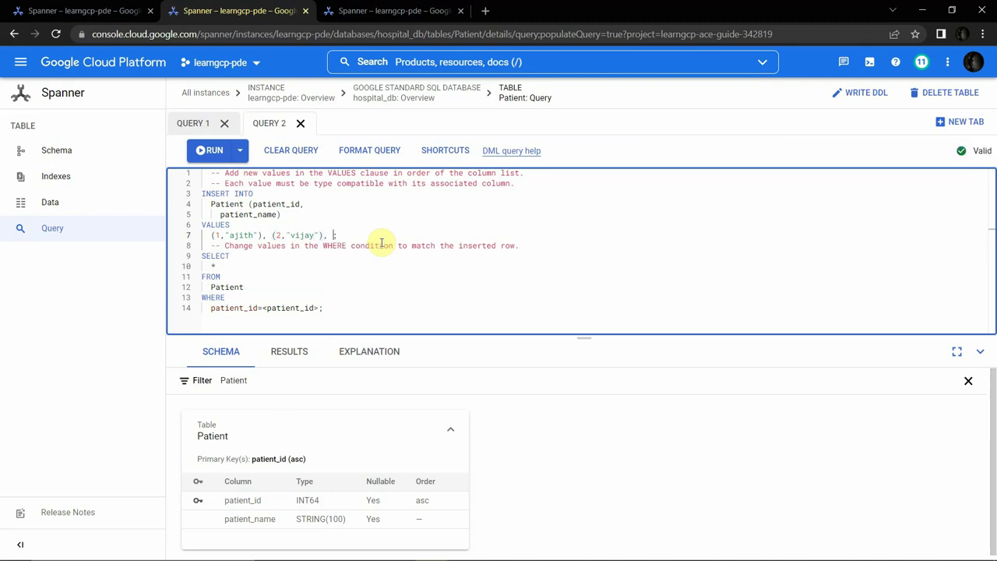
{"action": "type", "text": "(3,\"surya"}
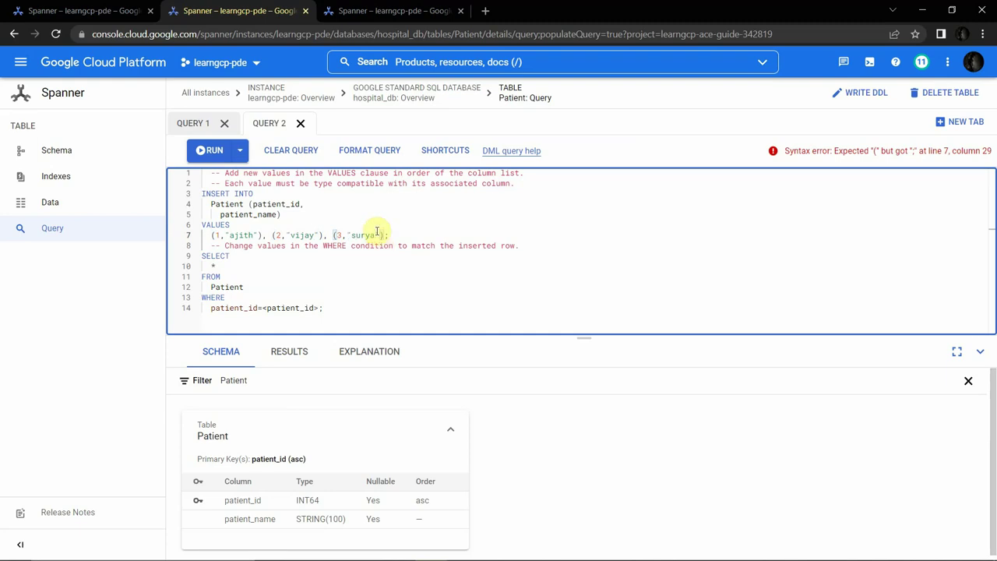
- Run only the three-row INSERT INTO Patient statement, and query all Patient rows by running SELECT * FROM Patient without the WHERE clause
{"action": "left_click_drag", "start_coordinate": [388, 235], "coordinate": [201, 196]}
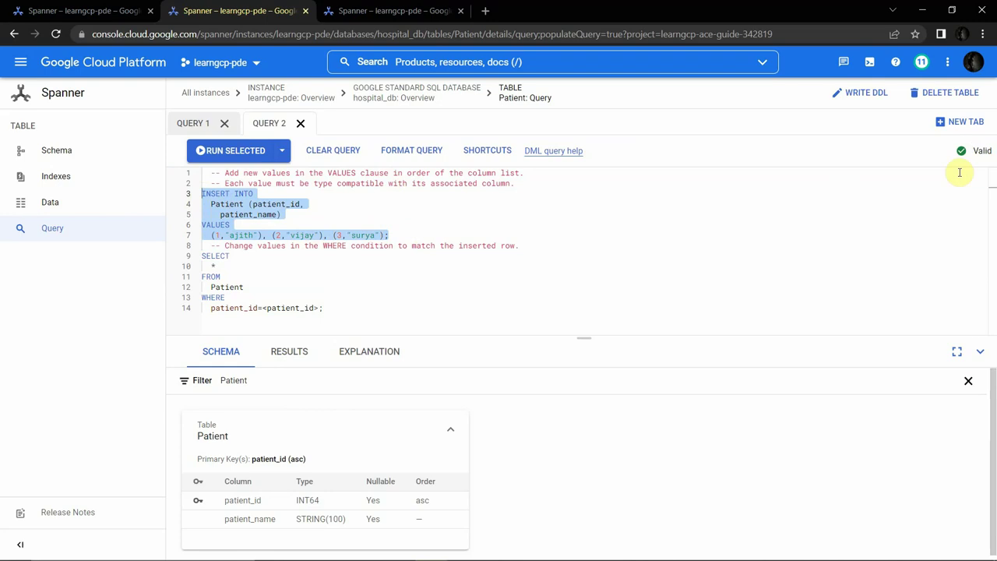
{"action": "left_click", "coordinate": [233, 158]}
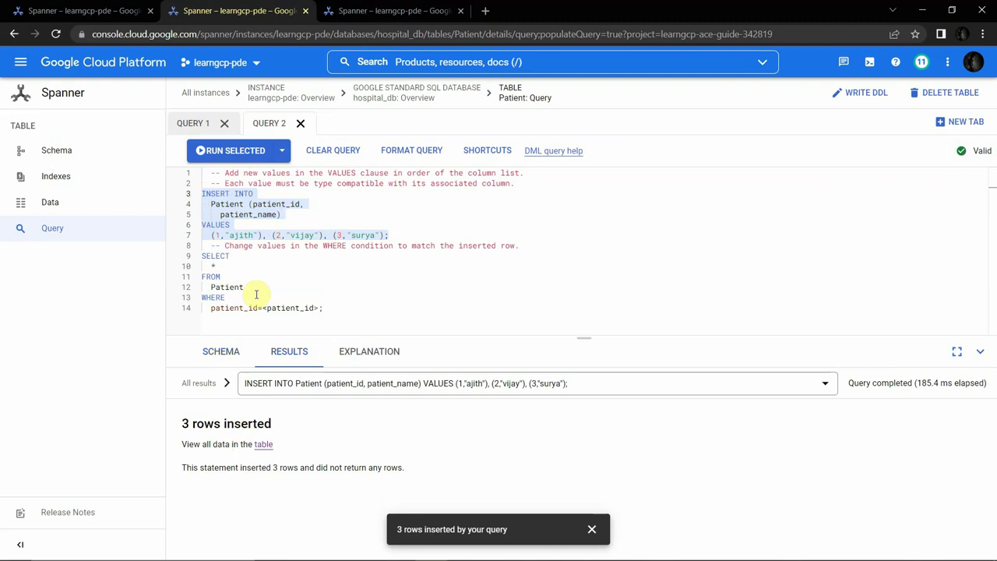
{"action": "left_click", "coordinate": [289, 277]}
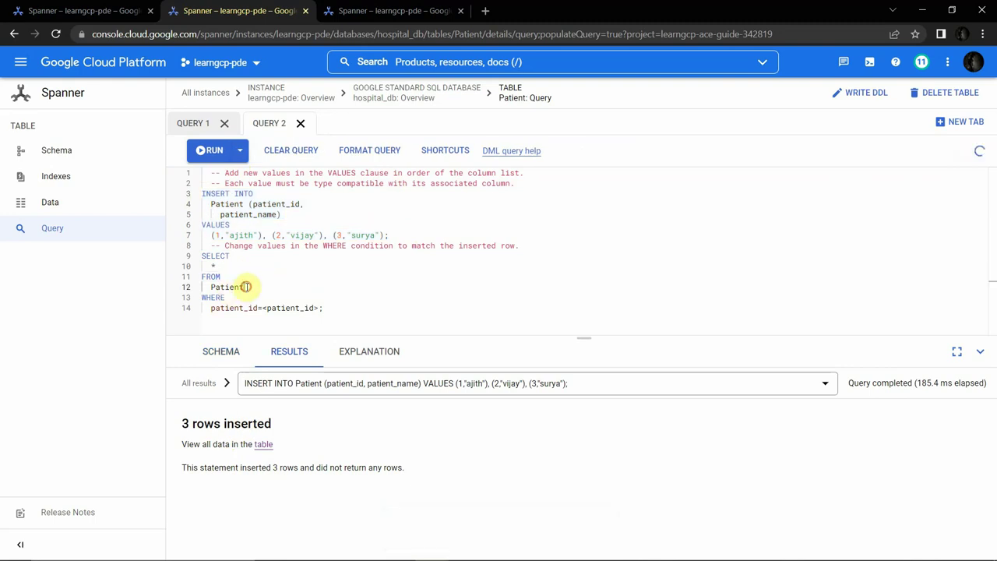
{"action": "left_click_drag", "start_coordinate": [244, 287], "coordinate": [202, 256]}
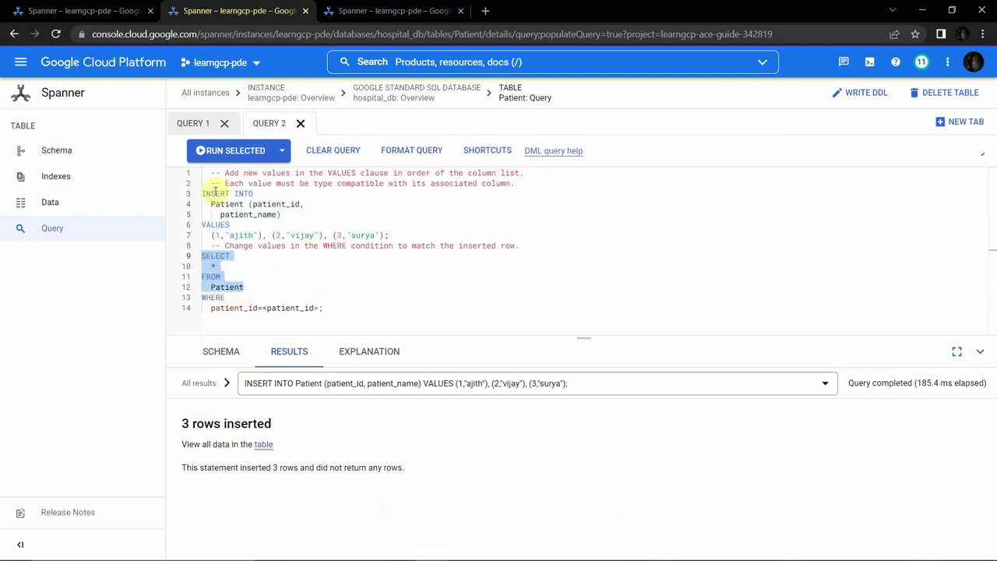
{"action": "left_click", "coordinate": [226, 150]}
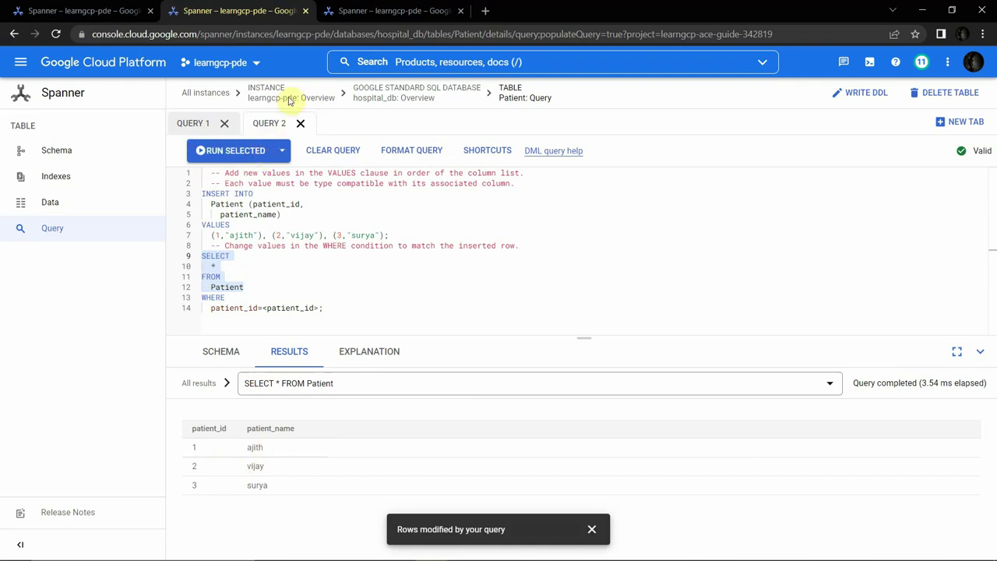
- Switch to the Appointment table and start an insert query from its data page
{"action": "left_click", "coordinate": [393, 11]}
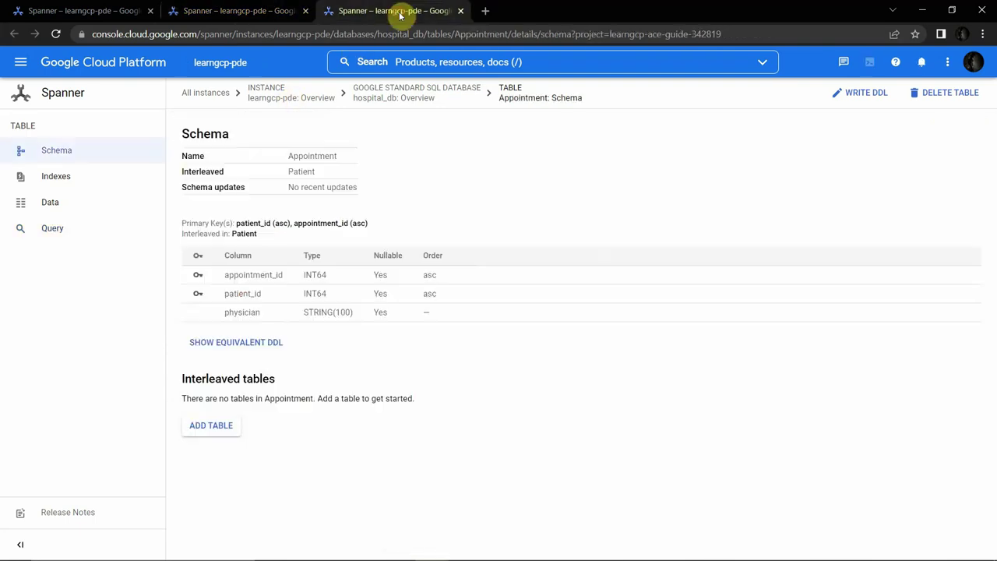
{"action": "left_click", "coordinate": [54, 206]}
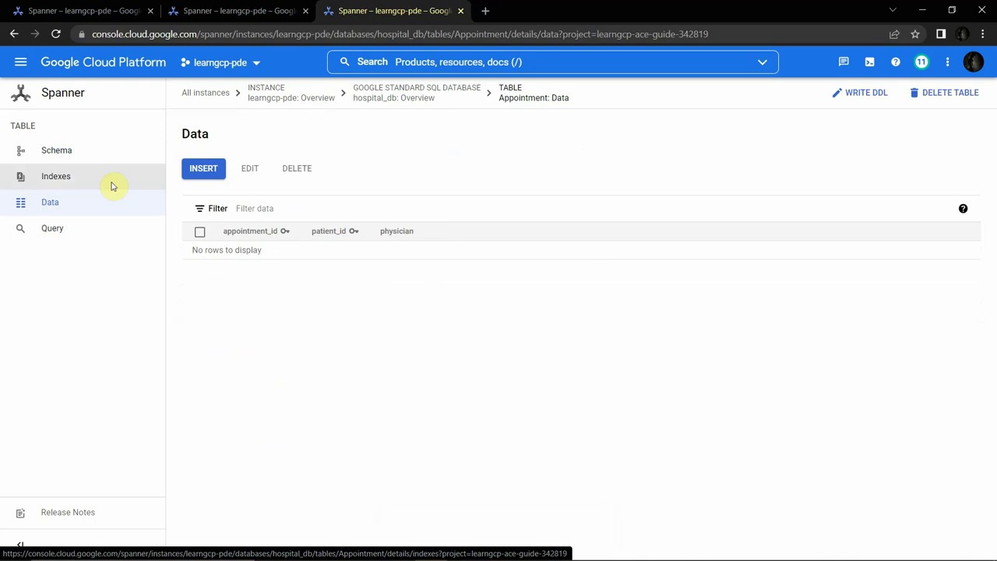
{"action": "left_click", "coordinate": [201, 172]}
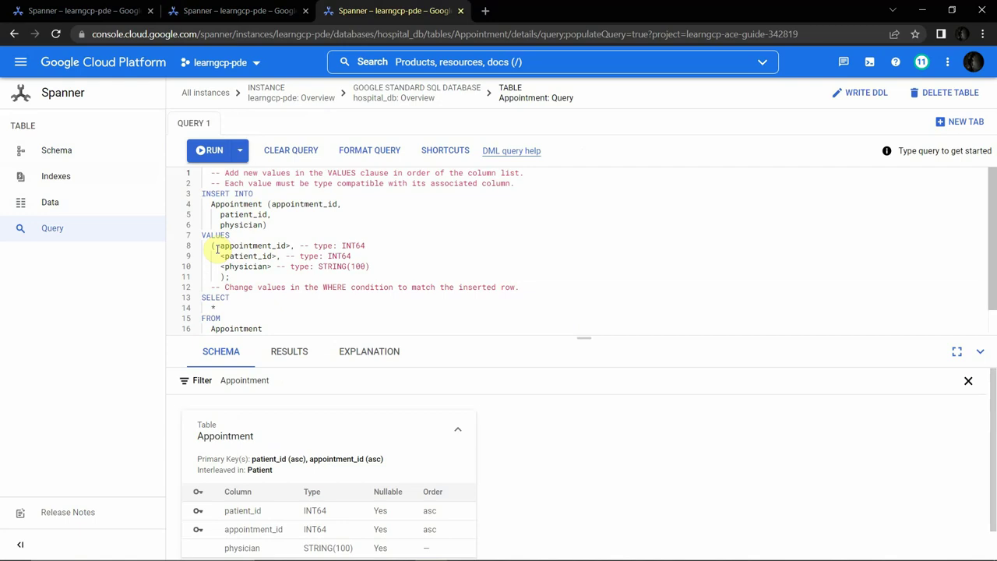
{"action": "key", "text": "alt+Tab"}
{"action": "key", "text": "alt+Tab"}
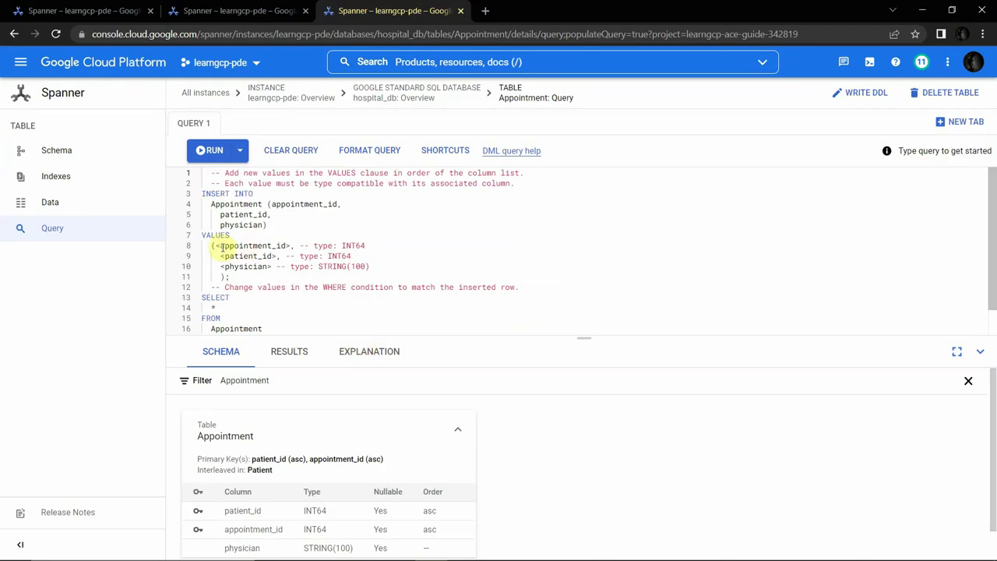
- Replace the VALUES placeholders with appointments 100 for patient 1, 101 for patient 2 (physician "gcp") and 103 for patient 1, entering the other physician's name
{"action": "left_click_drag", "start_coordinate": [217, 246], "coordinate": [373, 268]}
{"action": "key", "text": "BackSpace"}
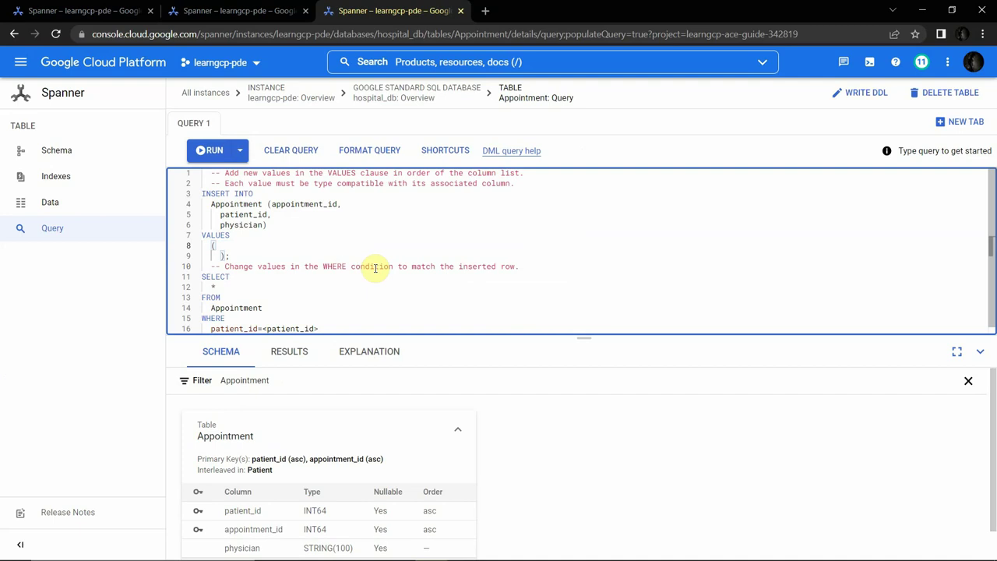
{"action": "type", "text": "100,"}
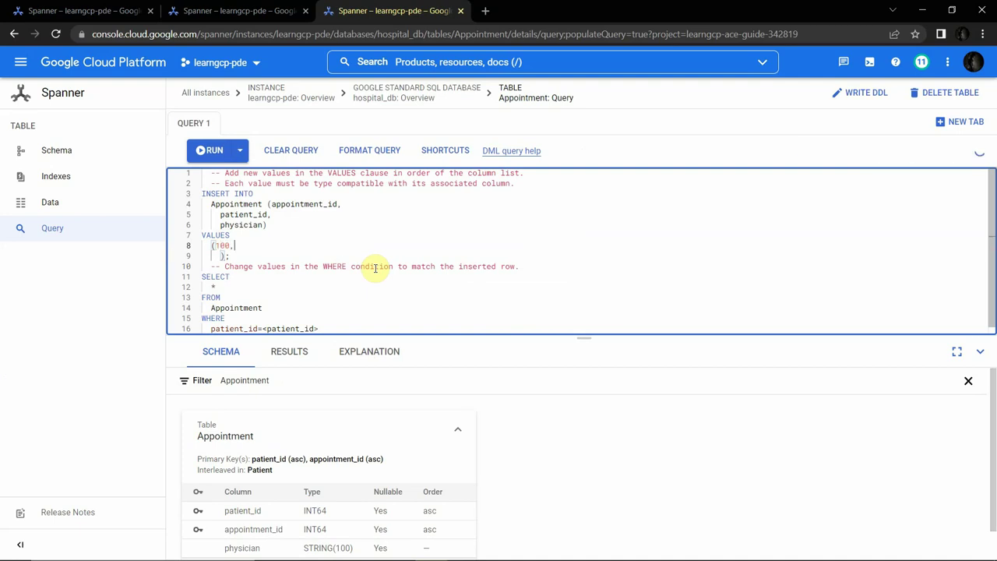
{"action": "type", "text": "1,\""}
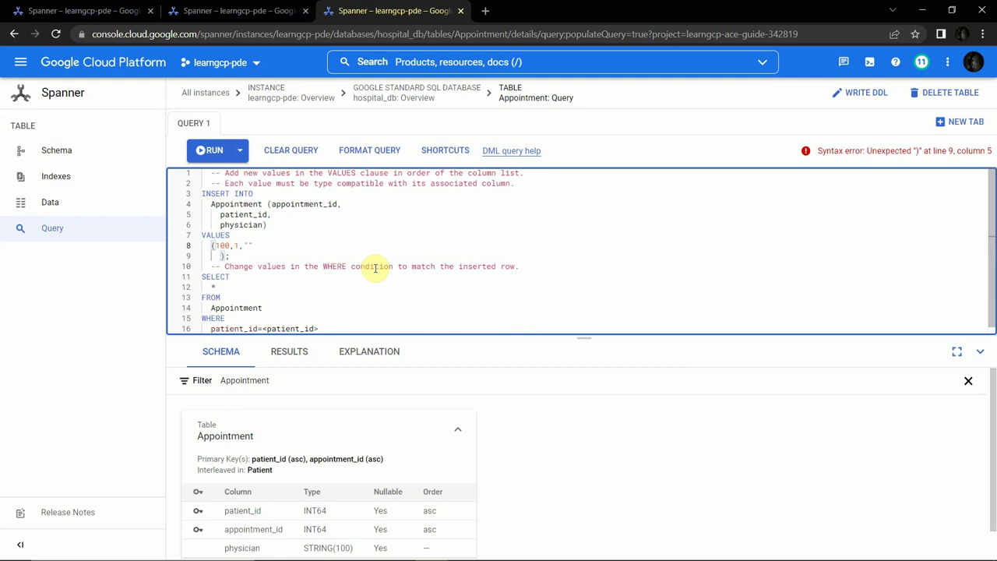
{"action": "type", "text": "khaula"}
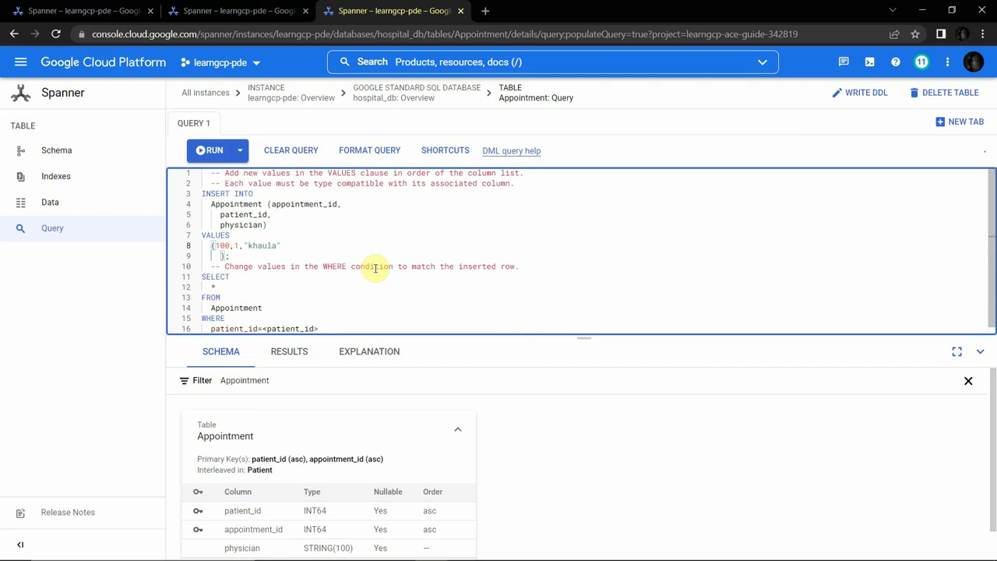
{"action": "key", "text": "BackSpace"}
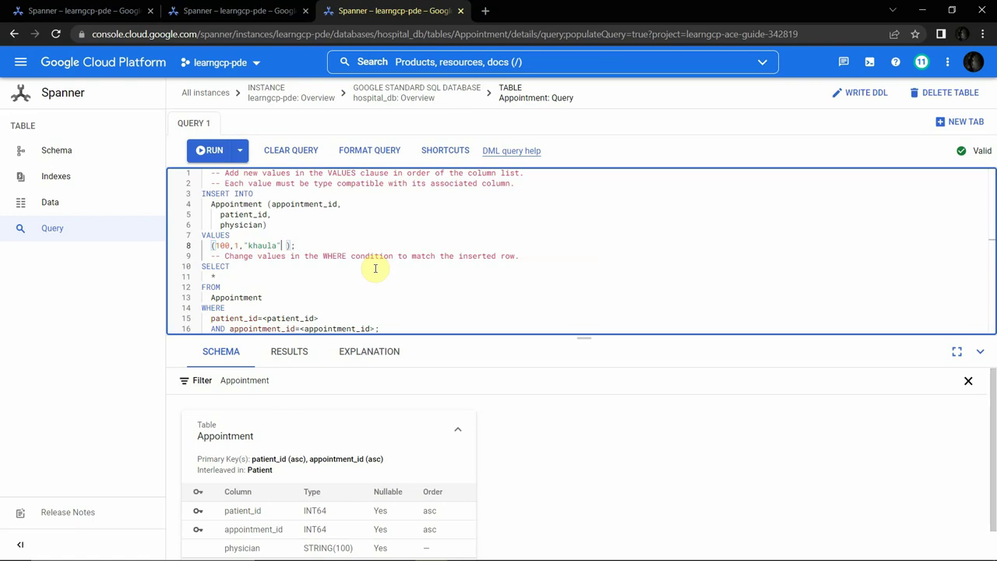
{"action": "type", "text": ", "}
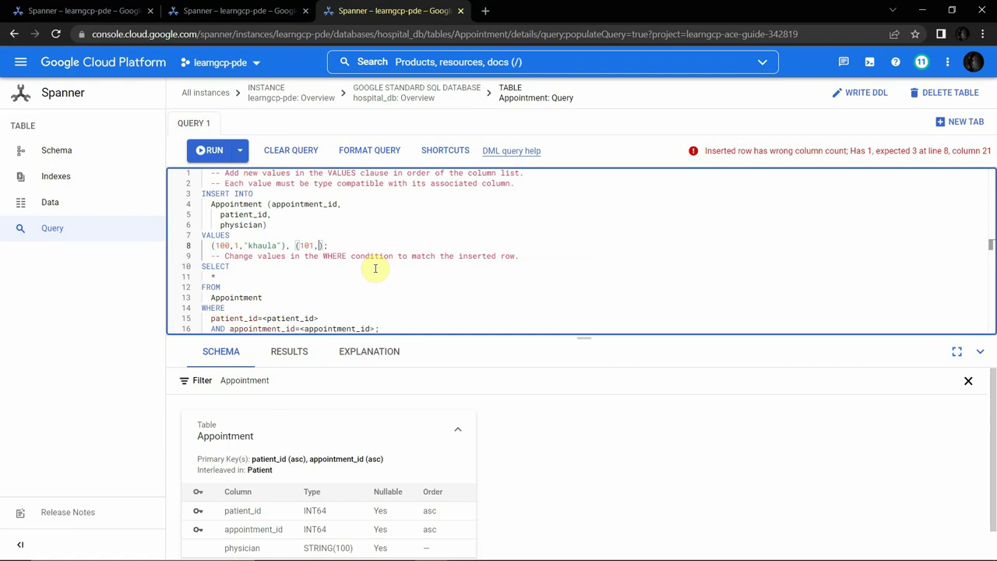
{"action": "type", "text": "(101,2,"}
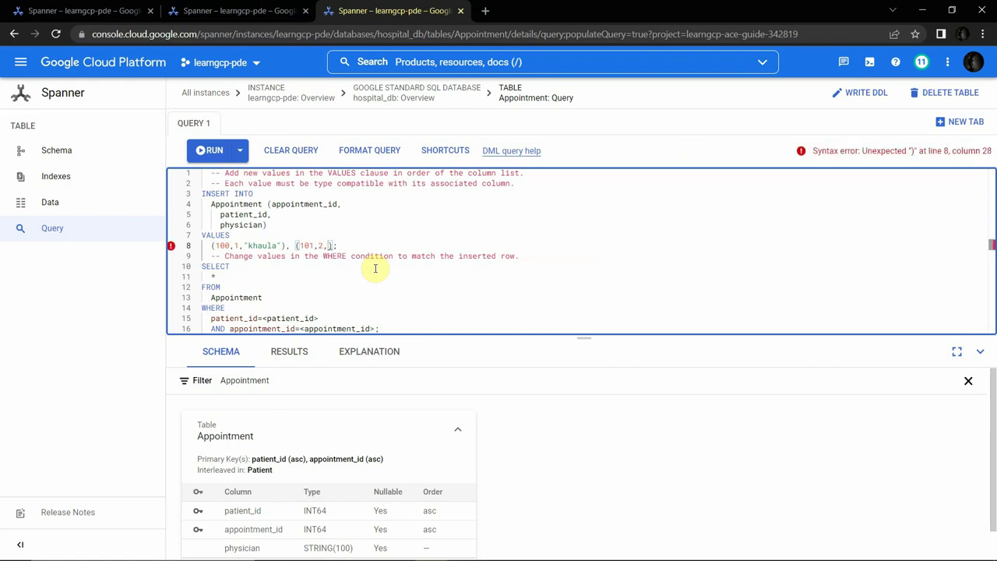
{"action": "type", "text": "\"gcp"}
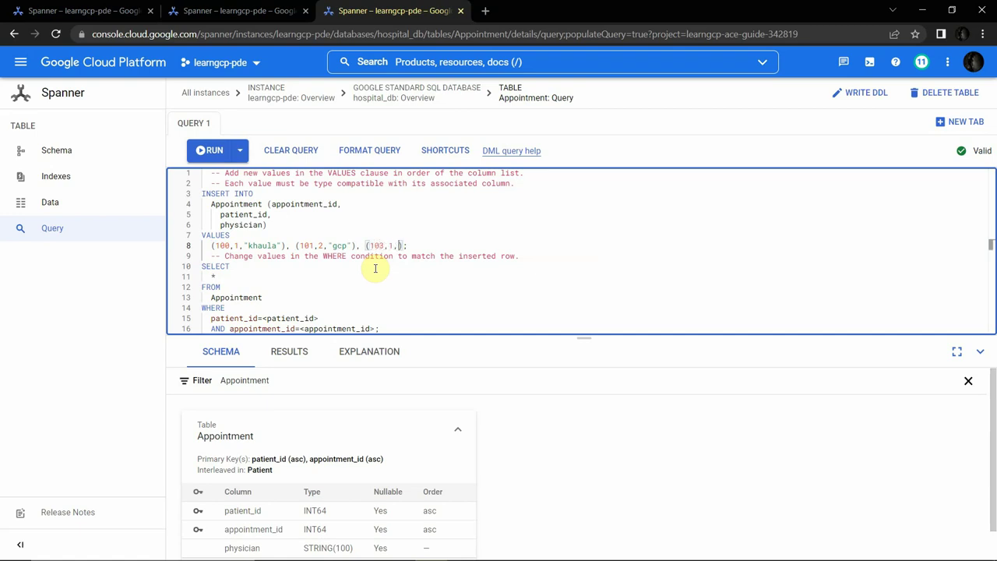
{"action": "type", "text": "ula"}
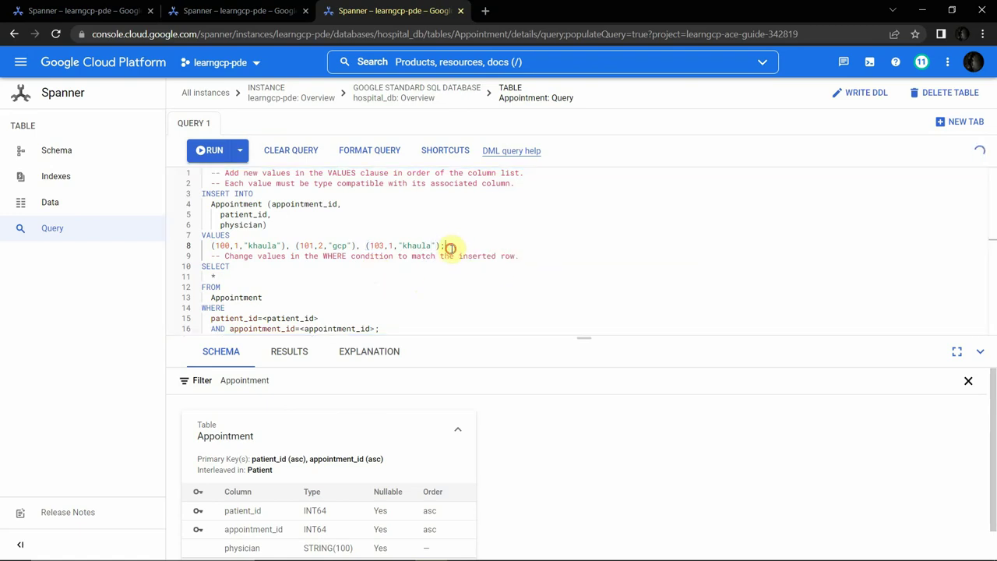
- Run only the three-row INSERT INTO Appointment statement, and query all its rows by running SELECT * FROM Appointment without the WHERE clause
{"action": "left_click_drag", "start_coordinate": [447, 245], "coordinate": [199, 195]}
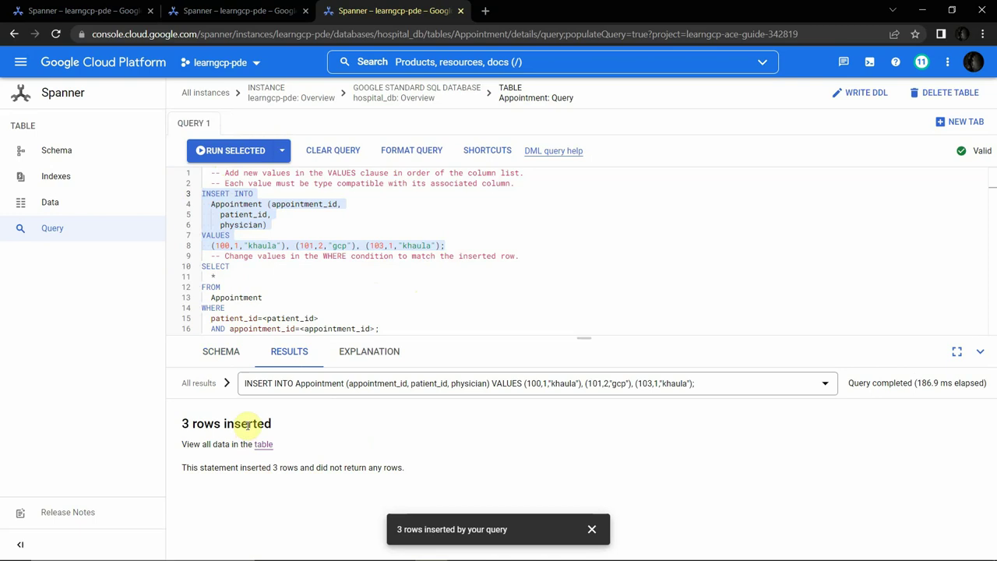
{"action": "left_click_drag", "start_coordinate": [202, 267], "coordinate": [247, 288]}
{"action": "left_click", "coordinate": [240, 151]}
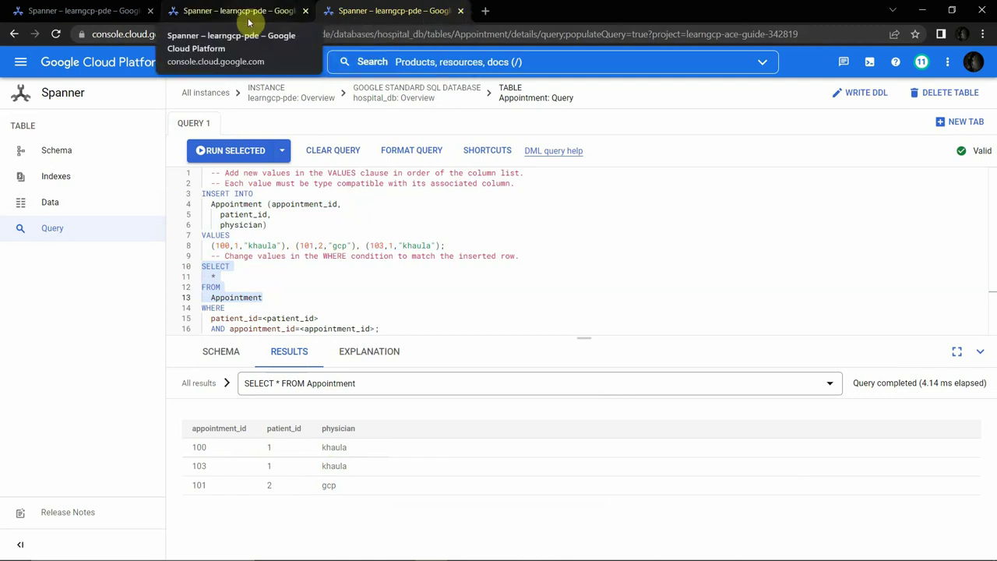
- Close the Patient and Appointment query pages, and reopen the Patient table's schema in a new browser tab from the hospital_db overview
{"action": "left_click", "coordinate": [272, 142]}
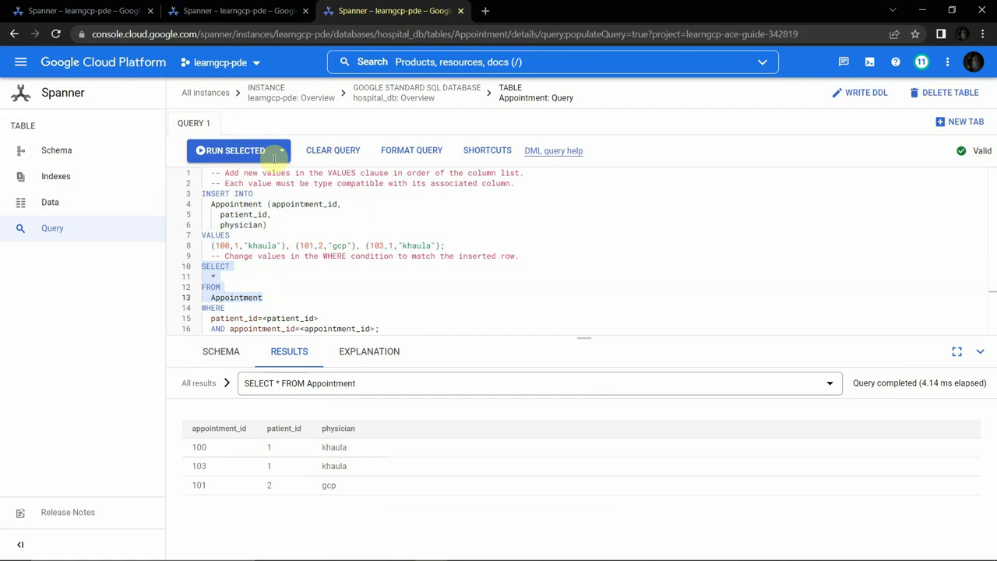
{"action": "left_click", "coordinate": [242, 11]}
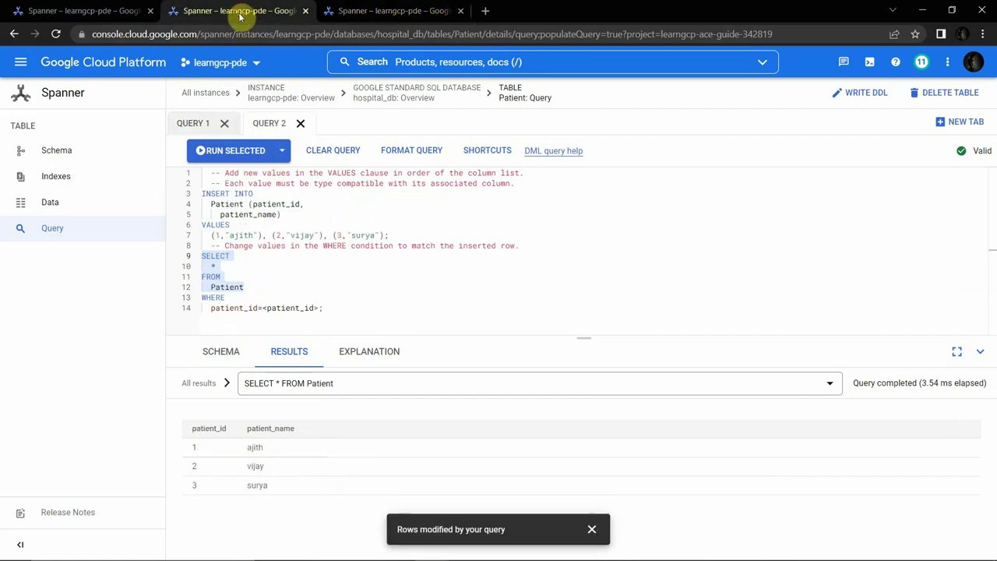
{"action": "left_click", "coordinate": [306, 11]}
{"action": "left_click", "coordinate": [150, 10]}
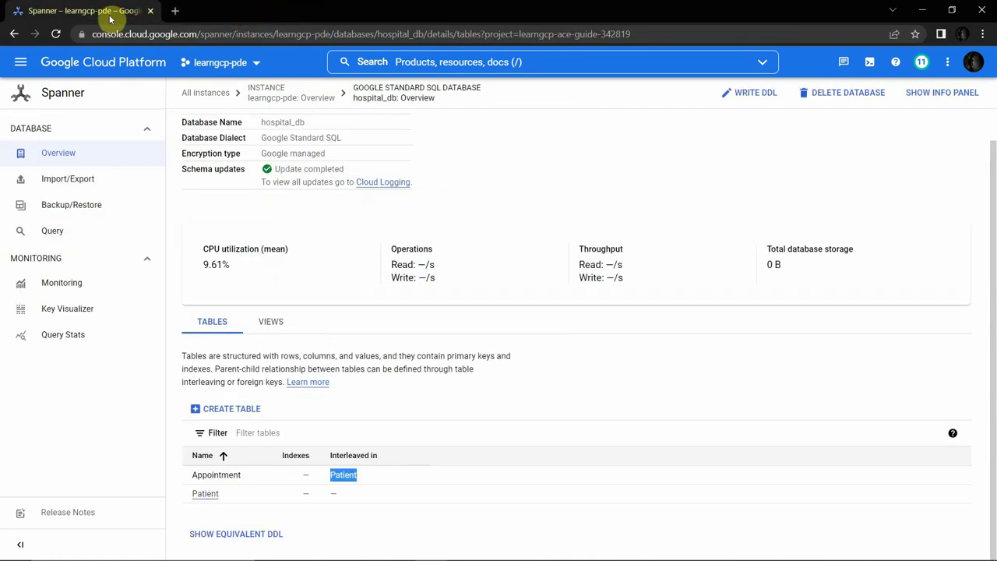
{"action": "right_click", "coordinate": [206, 495]}
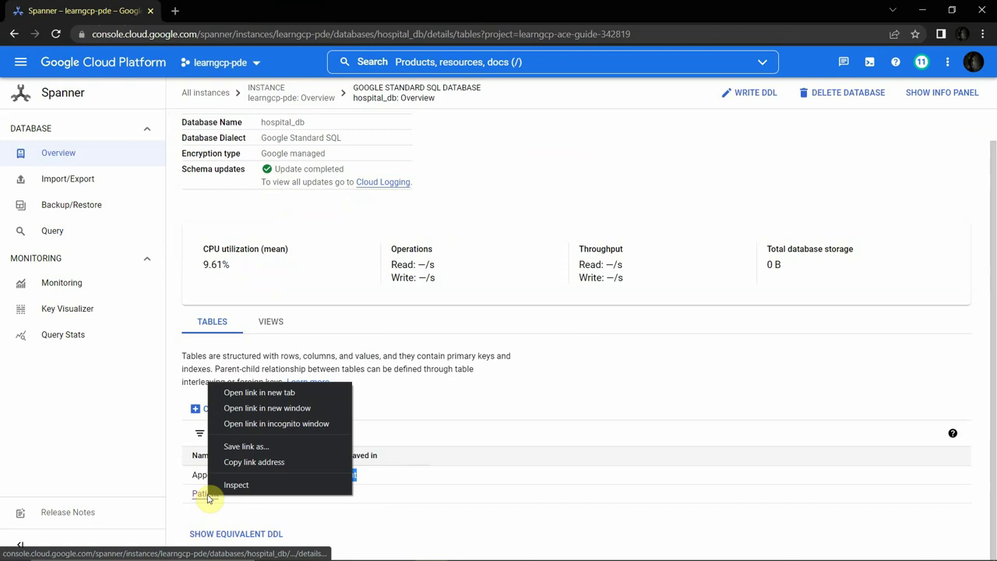
{"action": "left_click", "coordinate": [265, 394]}
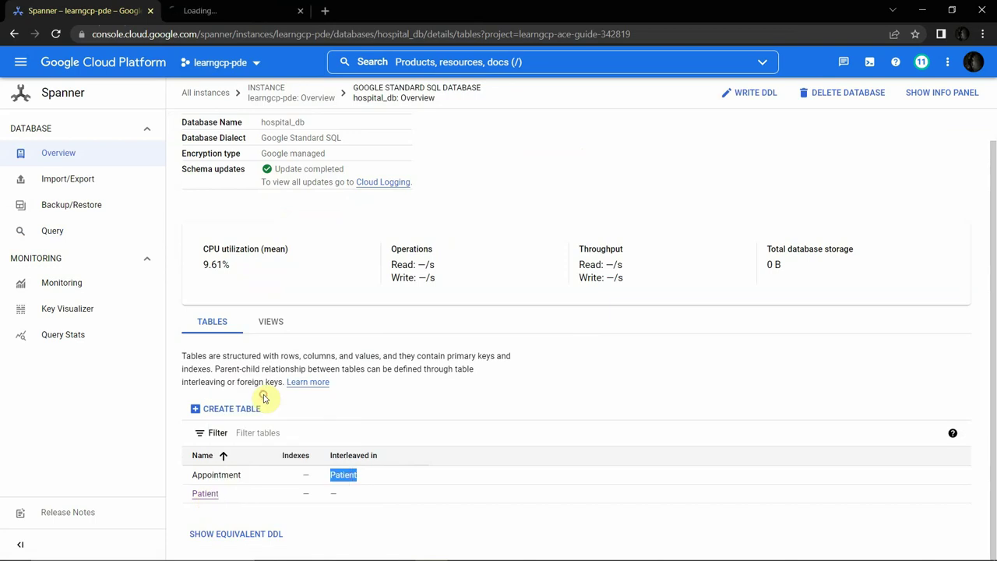
{"action": "left_click", "coordinate": [248, 20]}
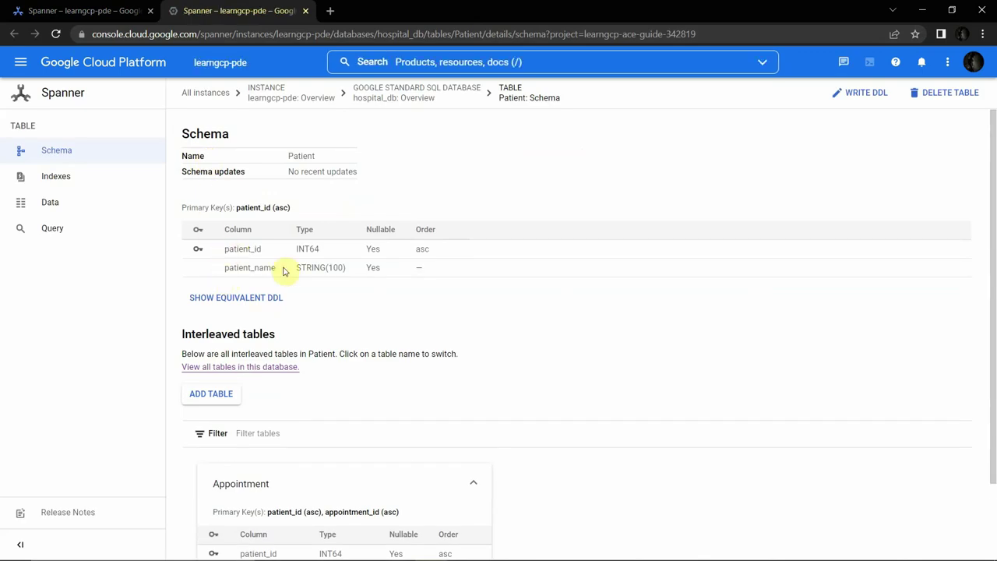
{"action": "scroll", "coordinate": [305, 271], "scroll_direction": "down", "scroll_amount": 1}
{"action": "scroll", "coordinate": [281, 259], "scroll_direction": "up", "scroll_amount": 1}
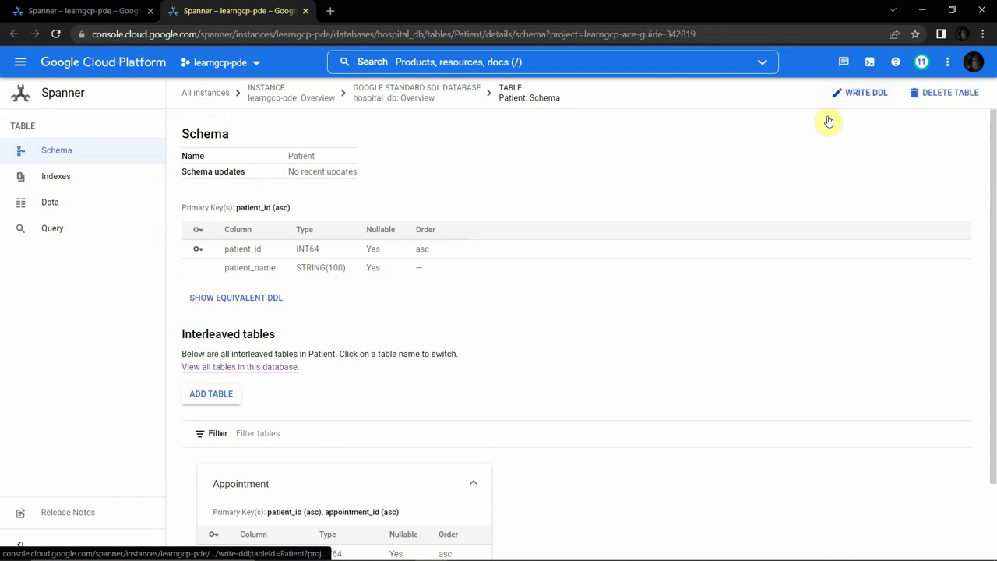
- Drop the patient_name column from the Patient table by submitting an ALTER TABLE Patient DROP COLUMN patient_name DDL statement
{"action": "left_click", "coordinate": [860, 92]}
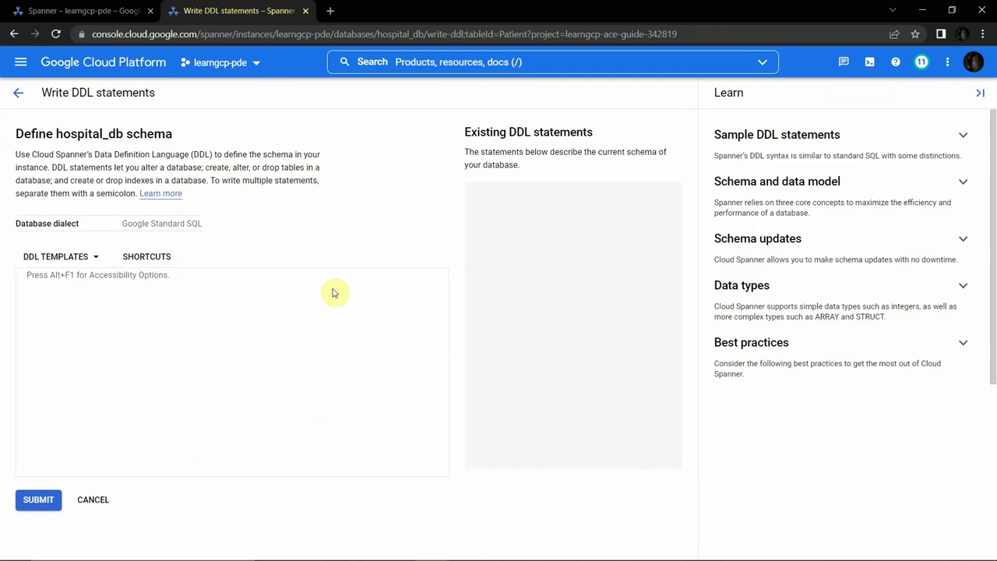
{"action": "left_click", "coordinate": [80, 257]}
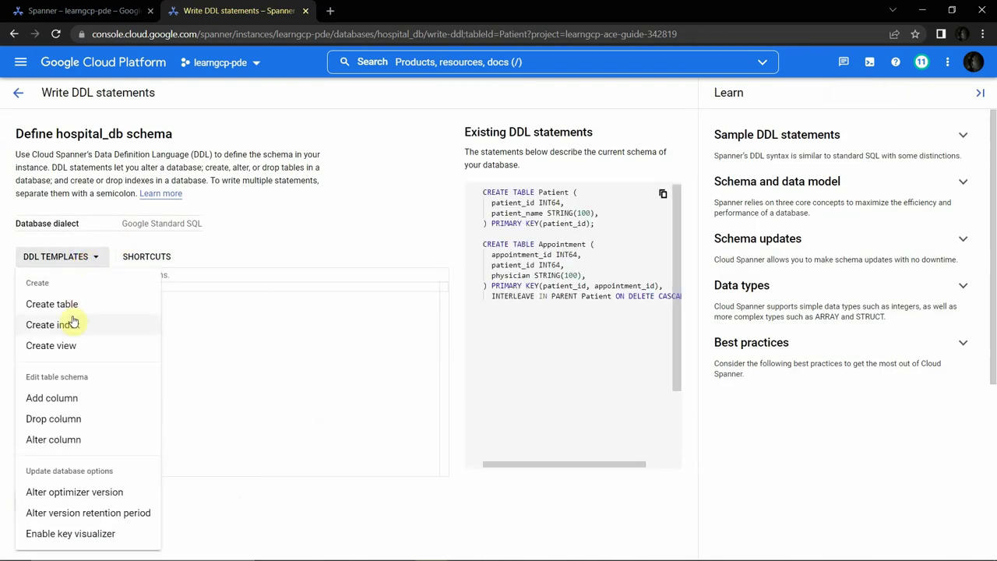
{"action": "left_click", "coordinate": [52, 420]}
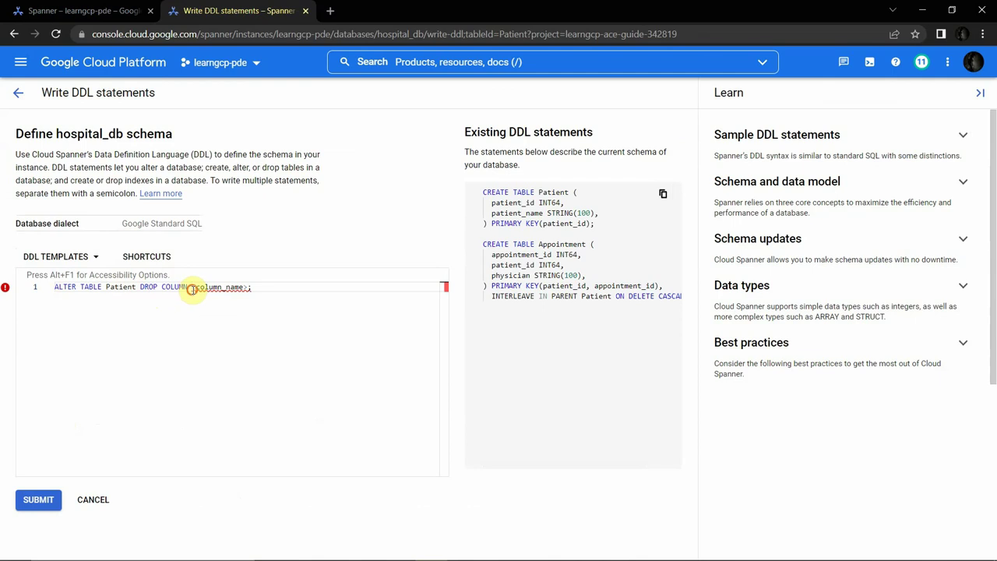
{"action": "left_click_drag", "start_coordinate": [192, 289], "coordinate": [231, 287]}
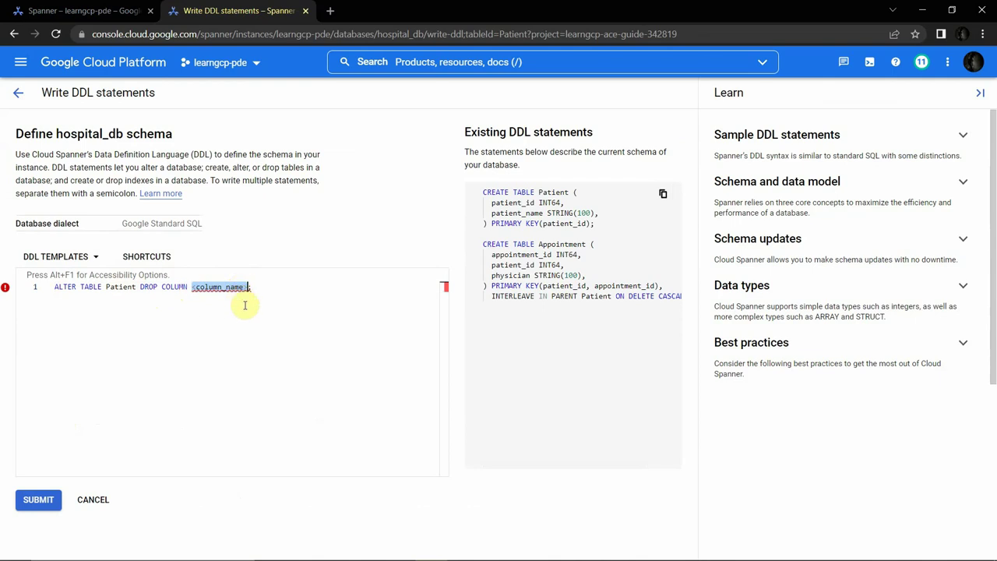
{"action": "type", "text": "patient"}
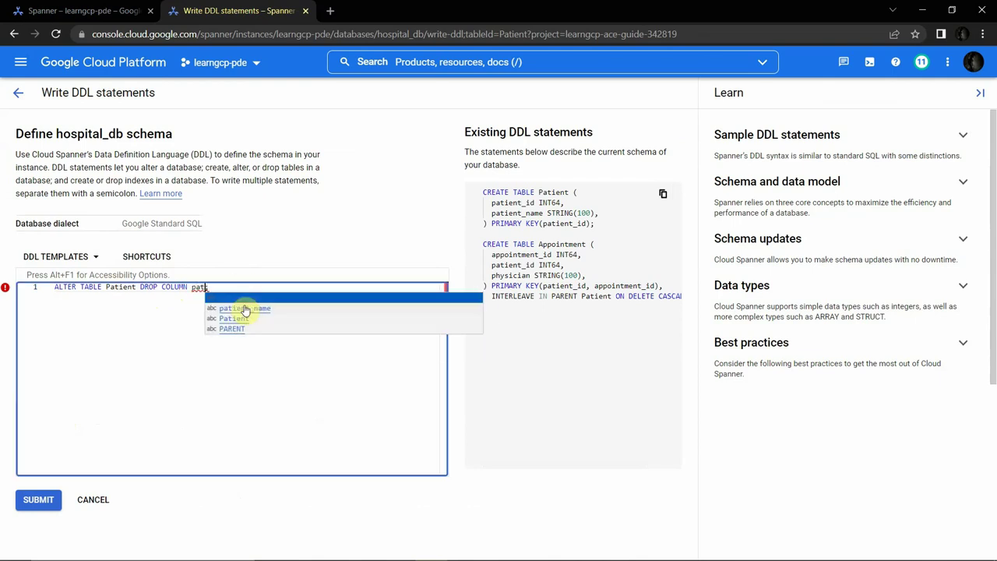
{"action": "left_click", "coordinate": [244, 308]}
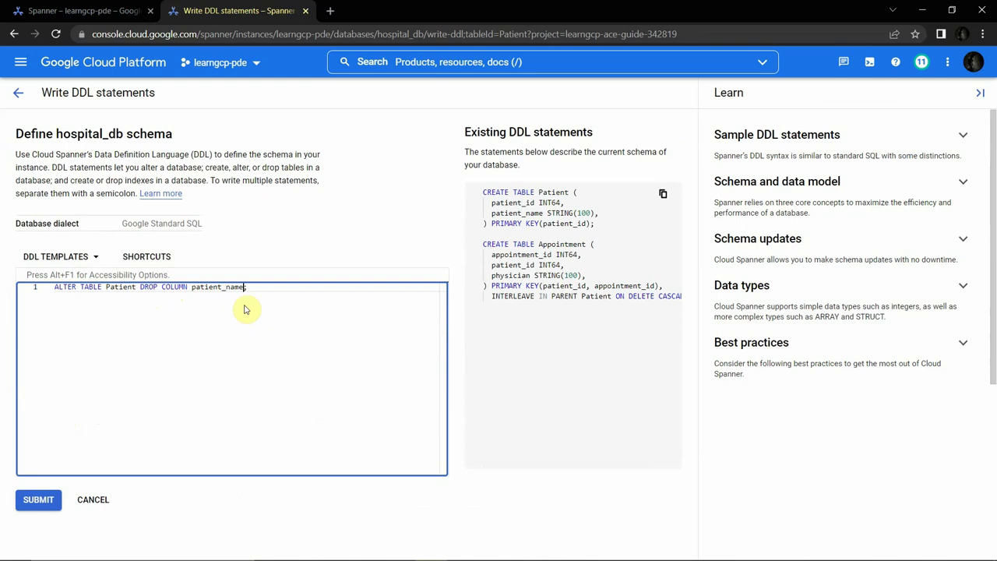
{"action": "left_click", "coordinate": [46, 502]}
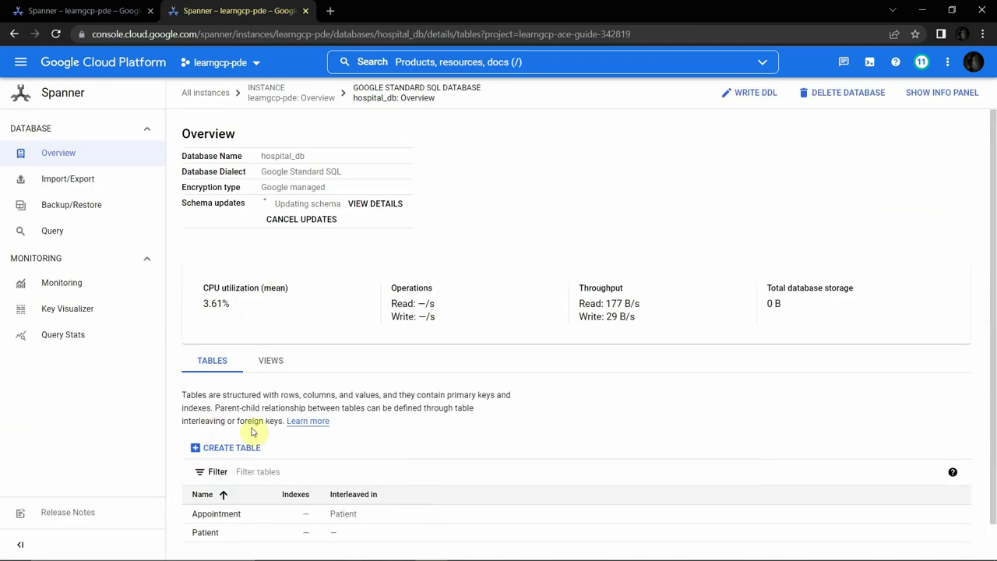
- Reopen the Patient table's schema from the hospital_db overview and check its columns and interleaved Appointment table
{"action": "scroll", "coordinate": [269, 444], "scroll_direction": "down", "scroll_amount": 1}
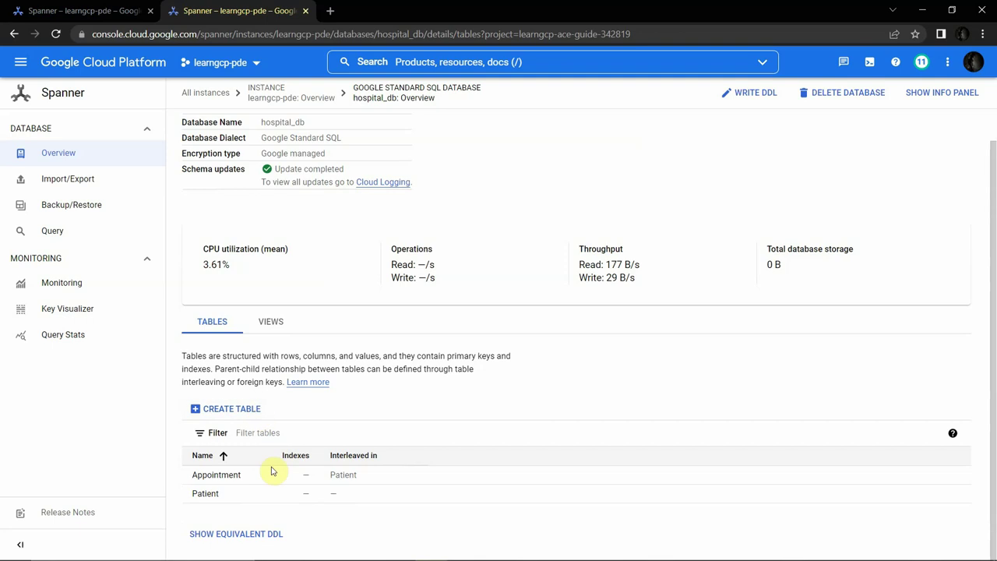
{"action": "left_click", "coordinate": [206, 496]}
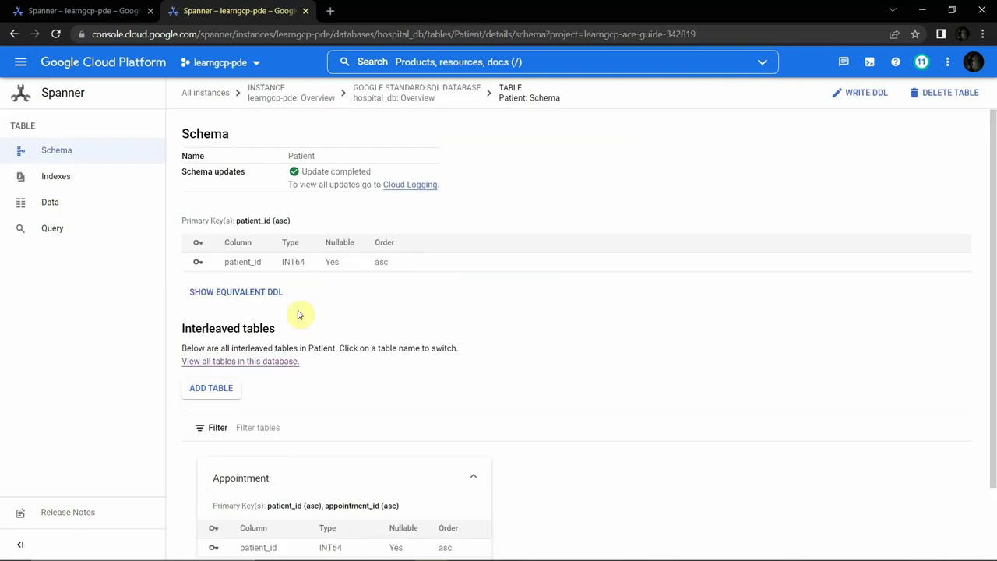
{"action": "left_click_drag", "start_coordinate": [226, 267], "coordinate": [416, 265]}
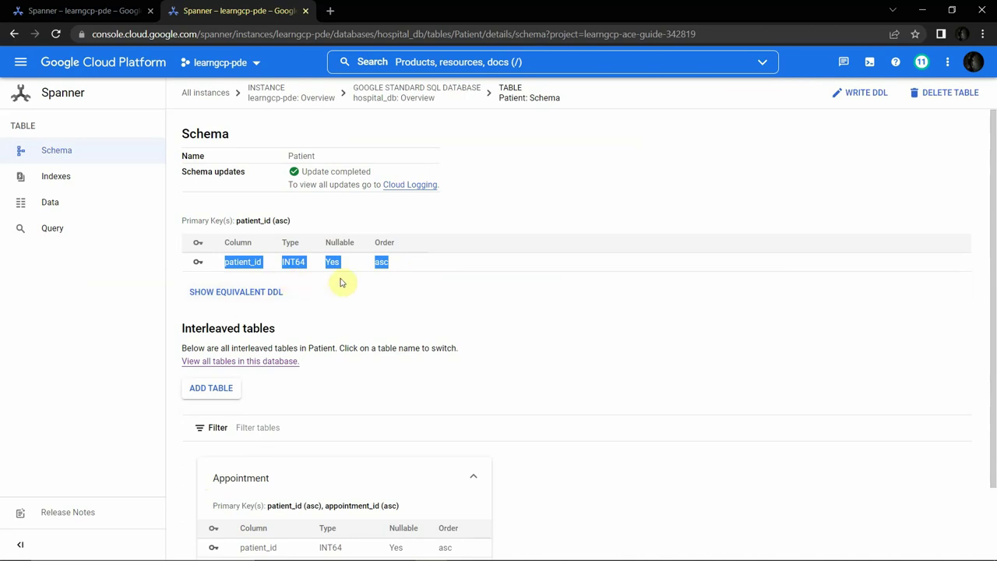
{"action": "left_click", "coordinate": [592, 154]}
{"action": "scroll", "coordinate": [262, 352], "scroll_direction": "down", "scroll_amount": 1}
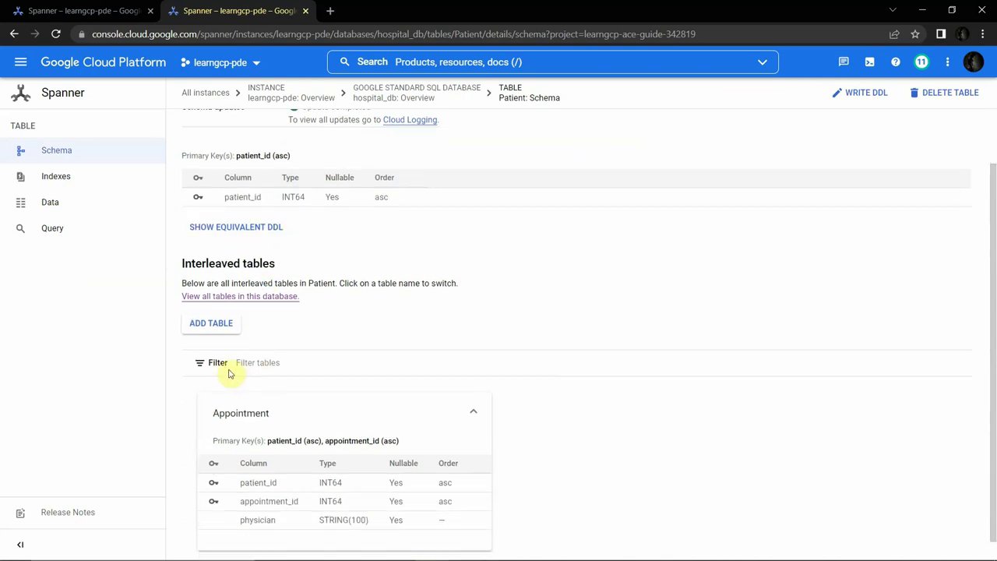
- Delete the row with patient_id 1 from the Patient table's data
{"action": "scroll", "coordinate": [312, 351], "scroll_direction": "up", "scroll_amount": 1}
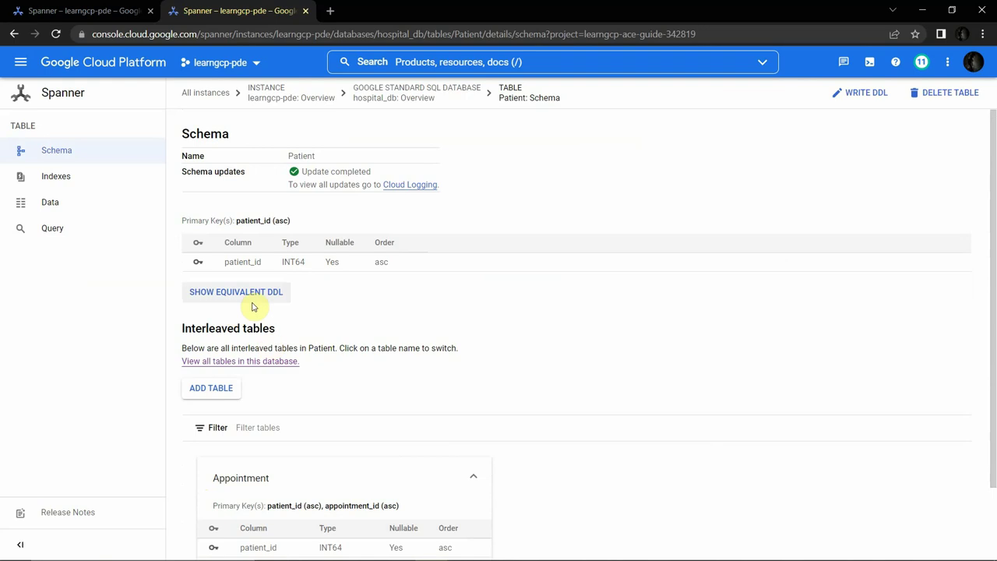
{"action": "left_click", "coordinate": [59, 215]}
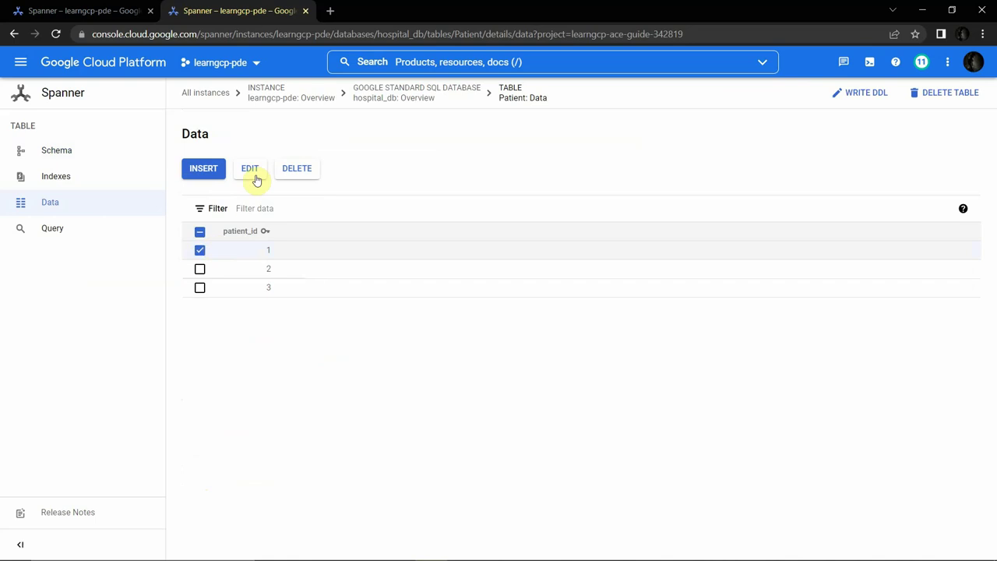
{"action": "left_click", "coordinate": [290, 172]}
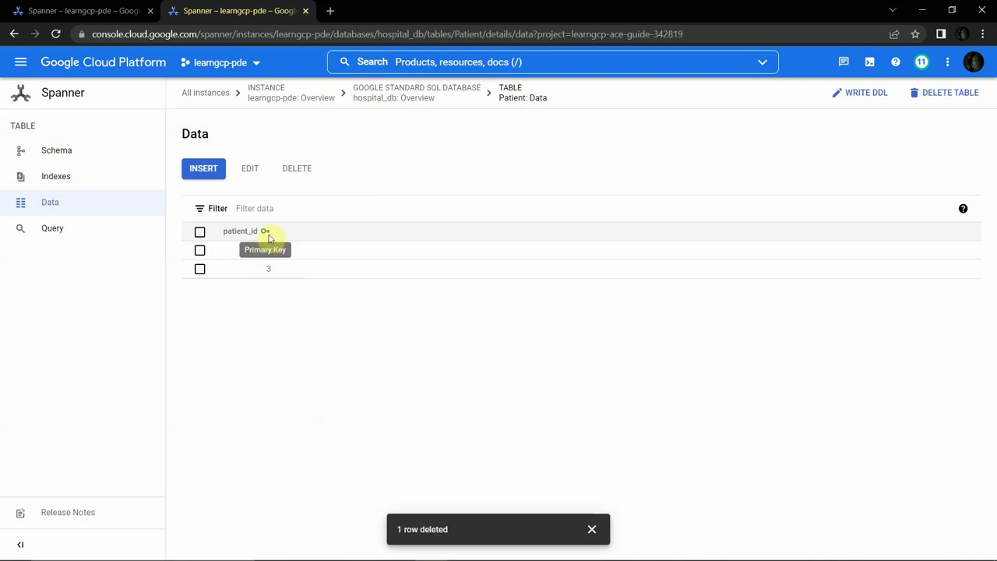
- Go back to the hospital_db overview and check the Appointment table's schema and data rows
{"action": "left_click", "coordinate": [398, 95]}
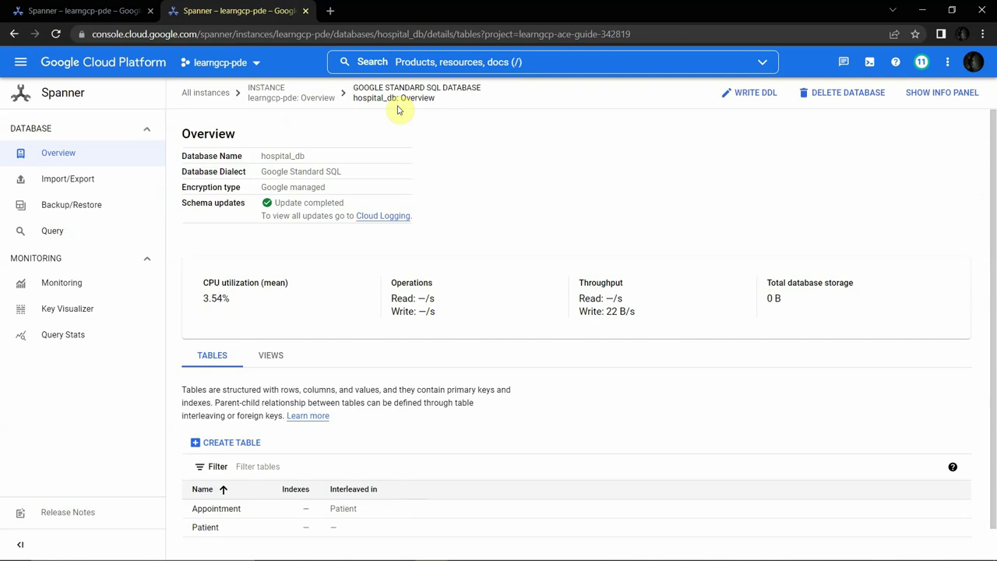
{"action": "left_click", "coordinate": [216, 508]}
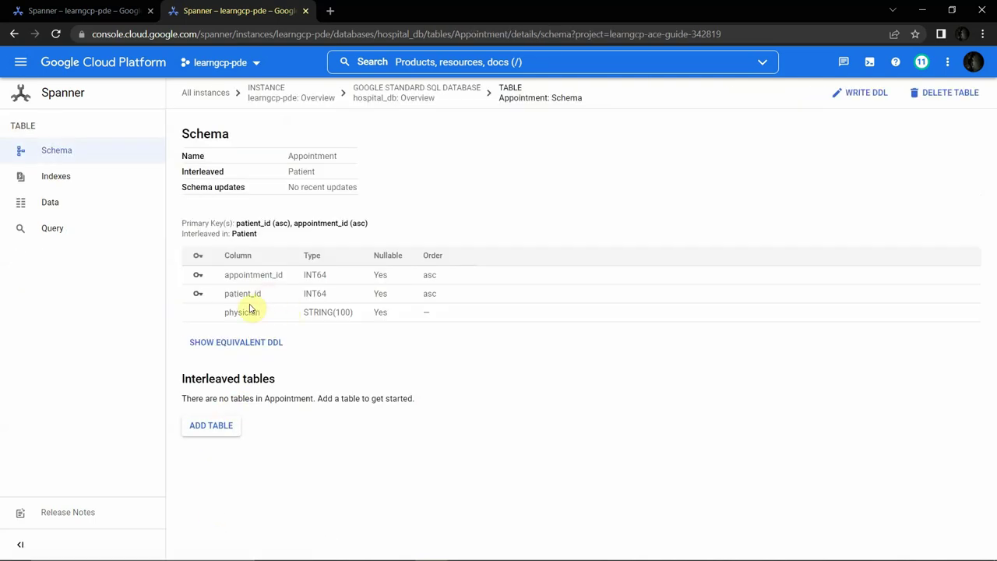
{"action": "left_click", "coordinate": [70, 207]}
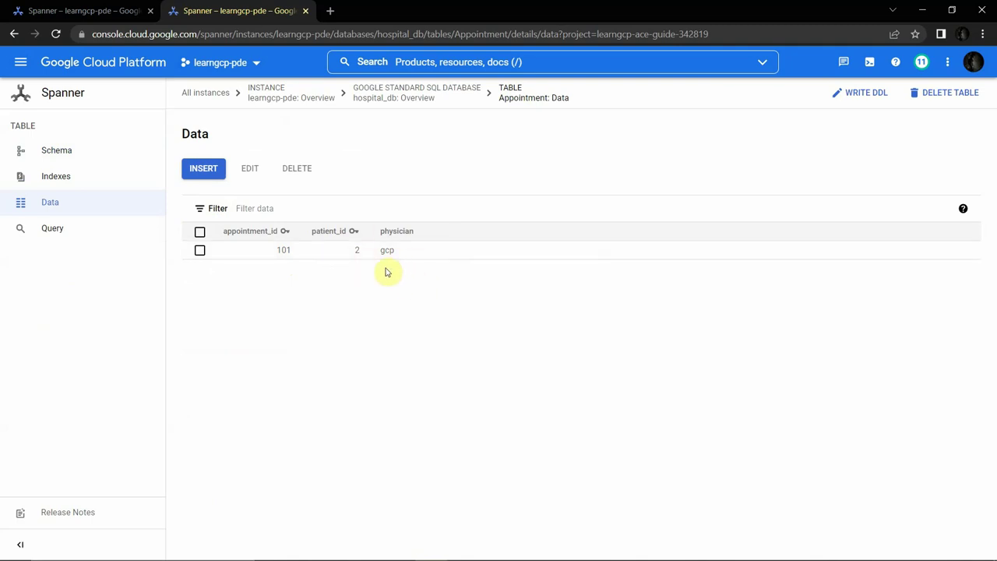
- Switch to the first browser tab and review hospital_db's Monitoring, Key Visualizer, Query Stats and Backup/Restore pages
{"action": "left_click", "coordinate": [85, 11]}
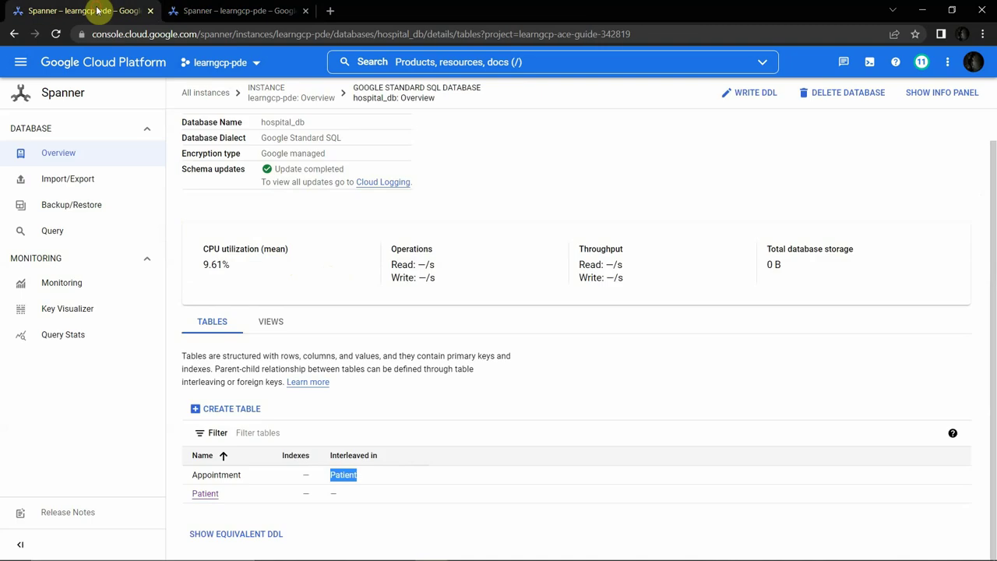
{"action": "left_click", "coordinate": [132, 128]}
{"action": "left_click", "coordinate": [78, 184]}
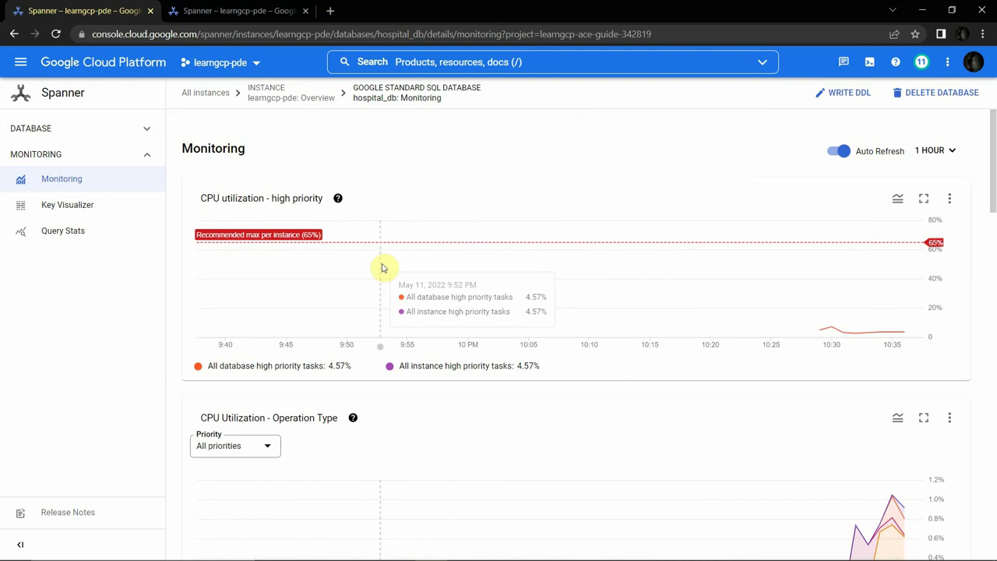
{"action": "left_click", "coordinate": [78, 219]}
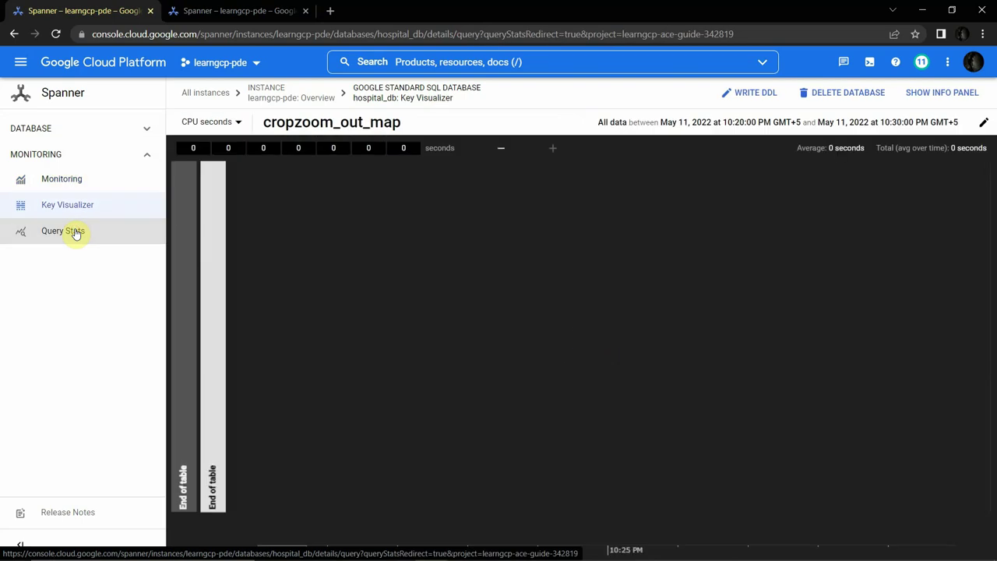
{"action": "left_click", "coordinate": [76, 233]}
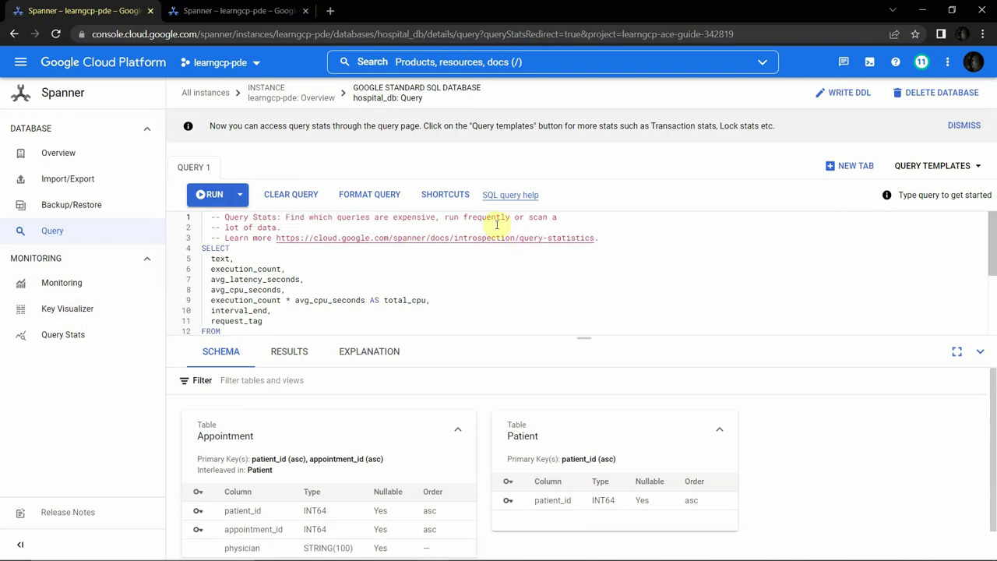
{"action": "left_click", "coordinate": [69, 340]}
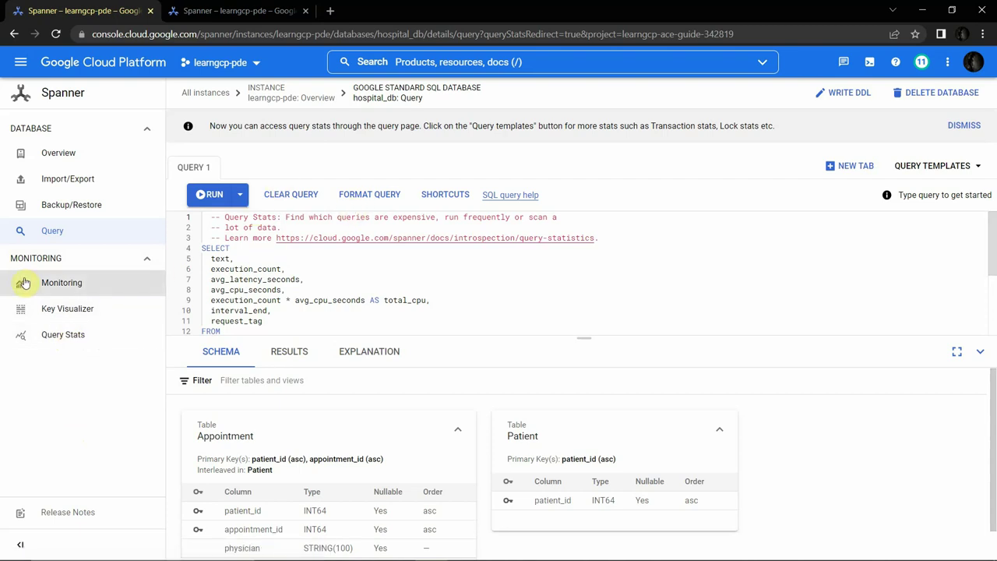
{"action": "left_click", "coordinate": [78, 283]}
{"action": "left_click", "coordinate": [68, 203]}
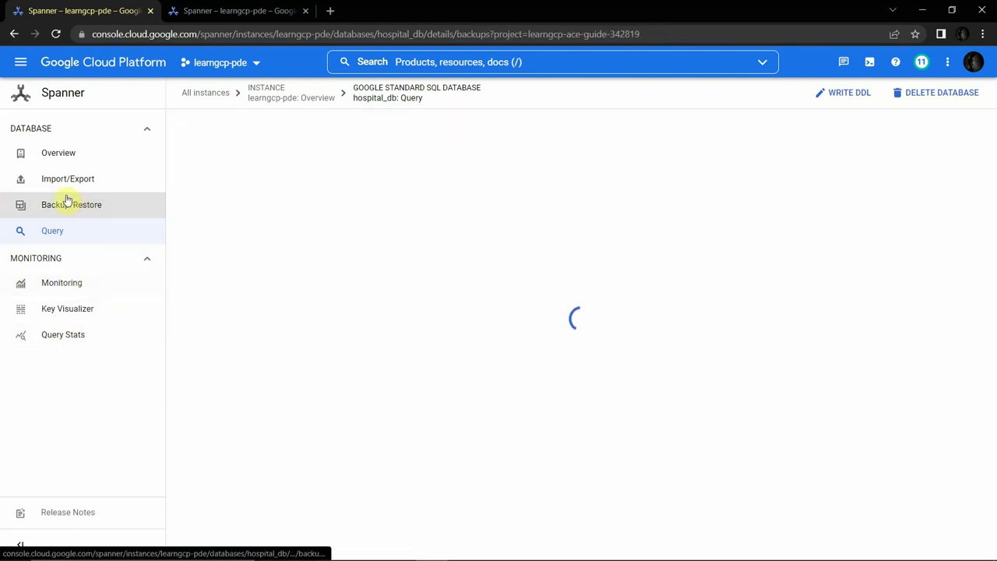
- Start a data export from hospital_db's Import/Export page and set its destination to the folder demo_bucket_97/demo/
{"action": "left_click", "coordinate": [64, 178]}
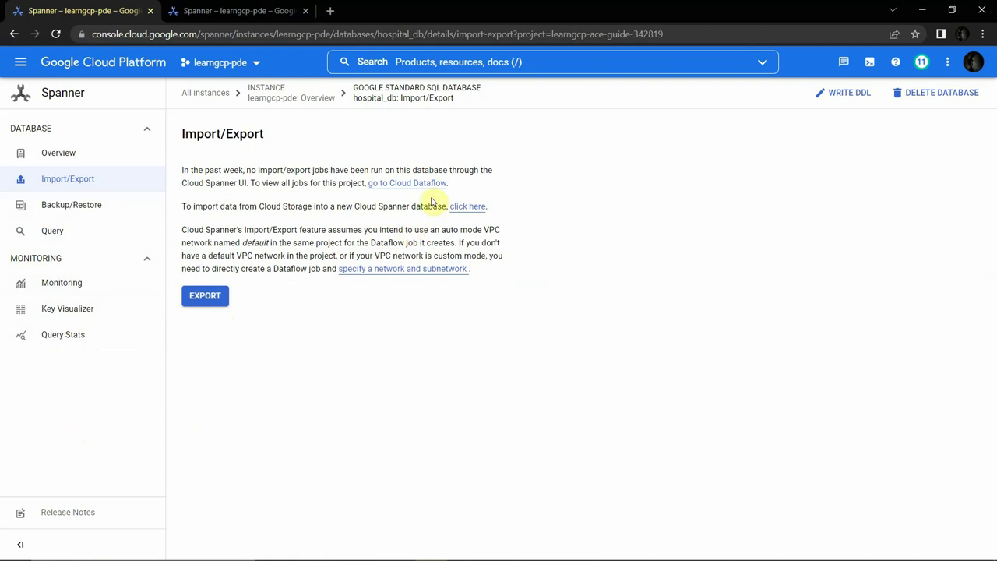
{"action": "left_click", "coordinate": [222, 295]}
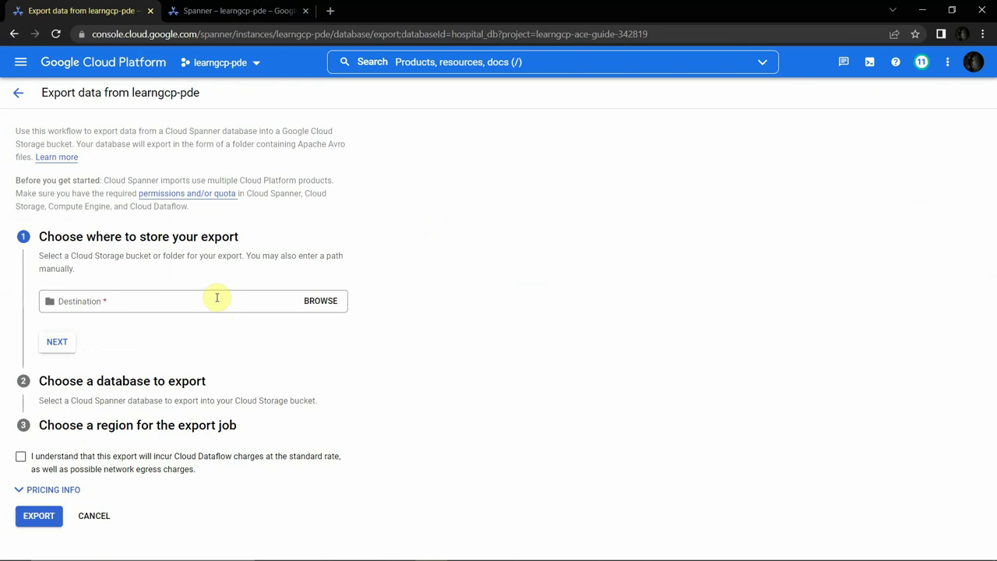
{"action": "left_click", "coordinate": [328, 303]}
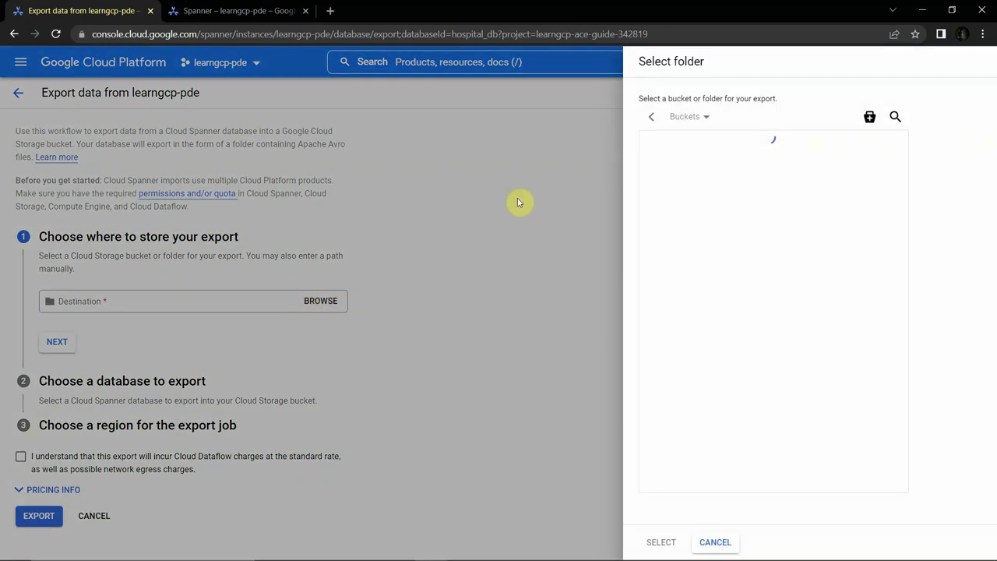
{"action": "left_click", "coordinate": [687, 155]}
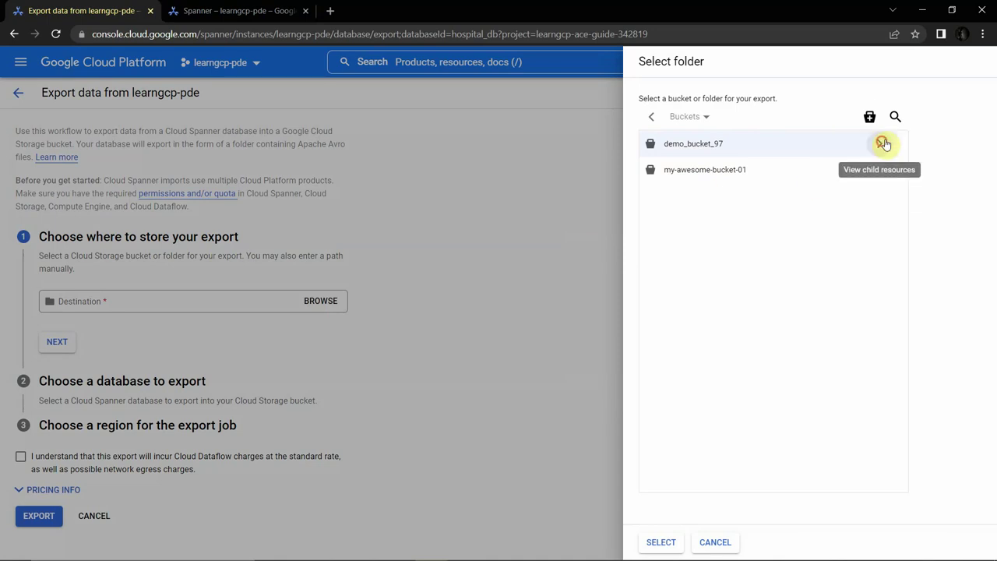
{"action": "left_click", "coordinate": [880, 144]}
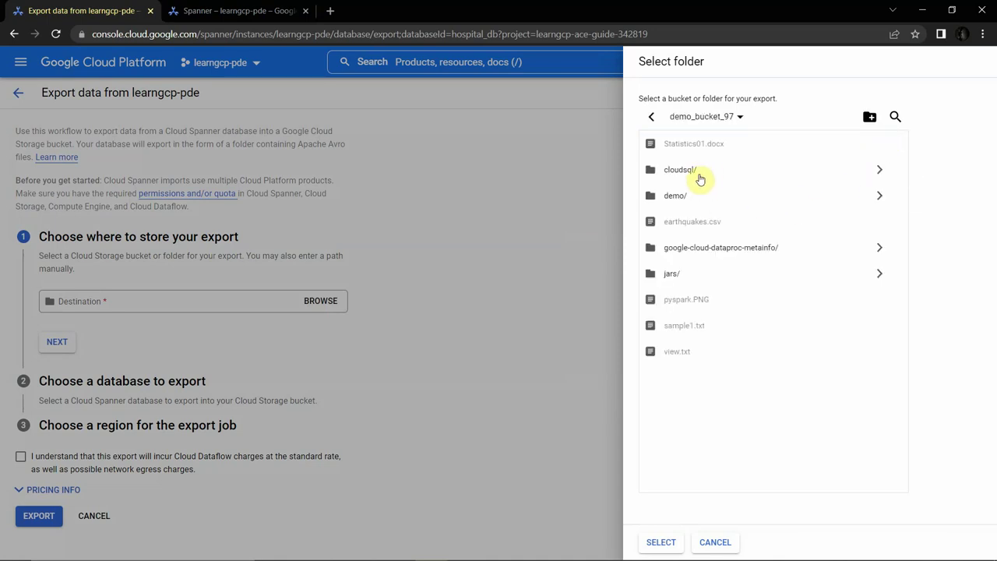
{"action": "left_click", "coordinate": [696, 198]}
{"action": "left_click", "coordinate": [661, 541]}
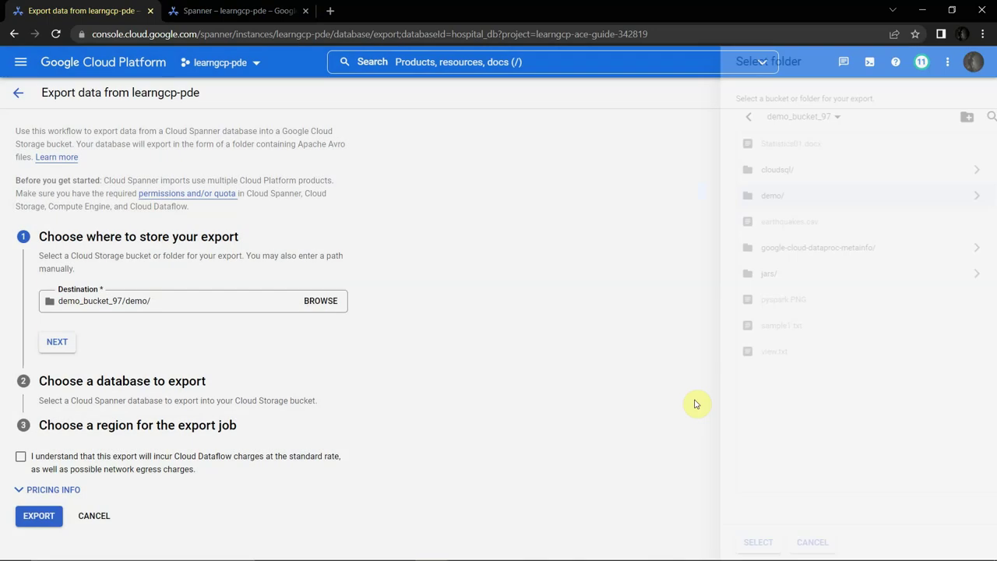
{"action": "left_click", "coordinate": [53, 343]}
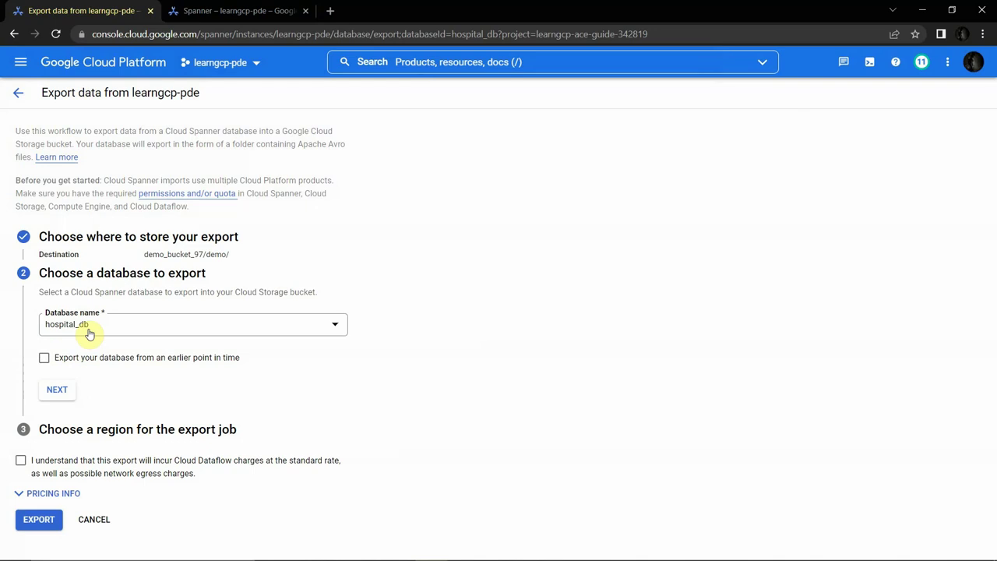
- Keep hospital_db as the export database, set the job region to asia-east1 (Taiwan), and expand the export's pricing information
{"action": "left_click", "coordinate": [57, 392]}
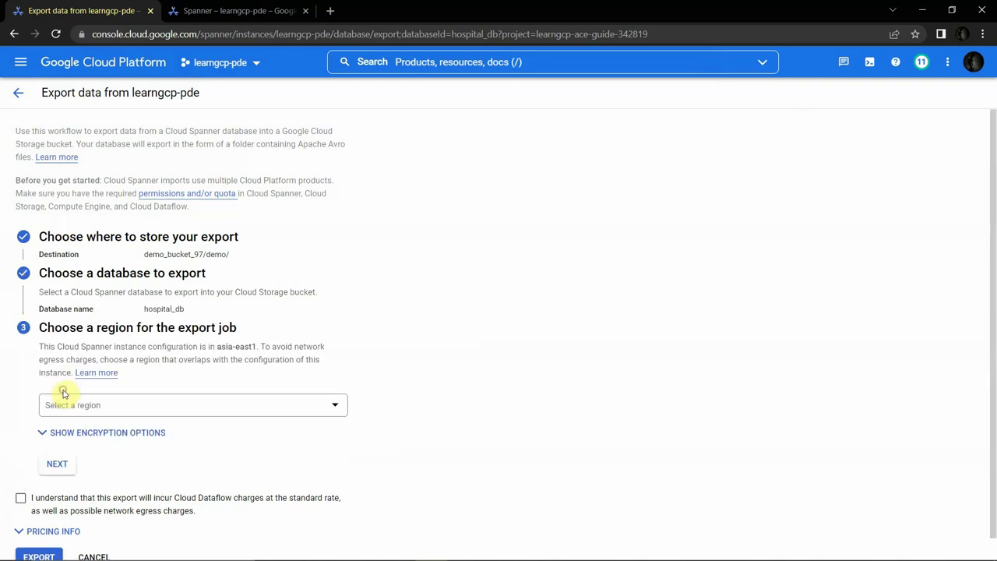
{"action": "left_click", "coordinate": [115, 405]}
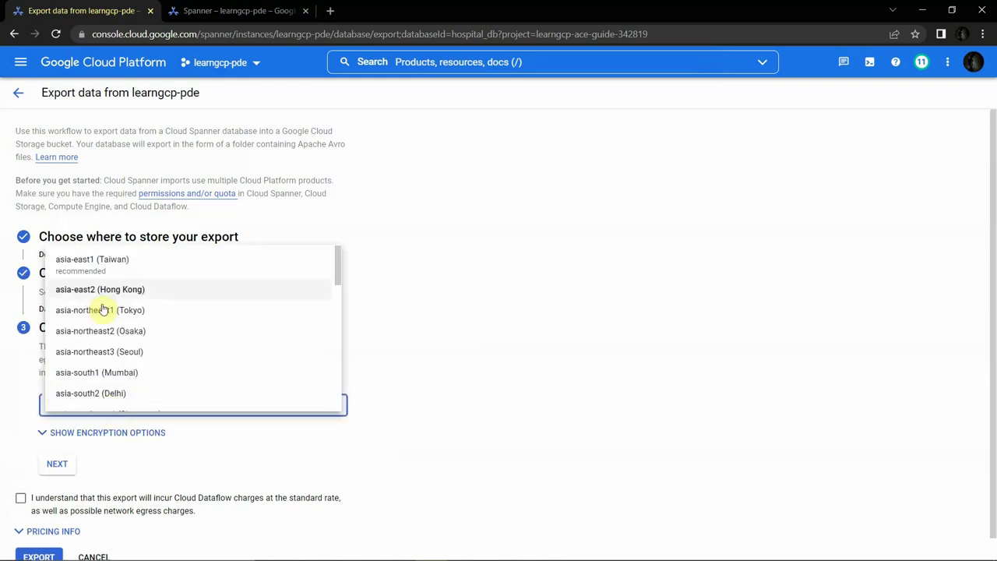
{"action": "left_click", "coordinate": [104, 269]}
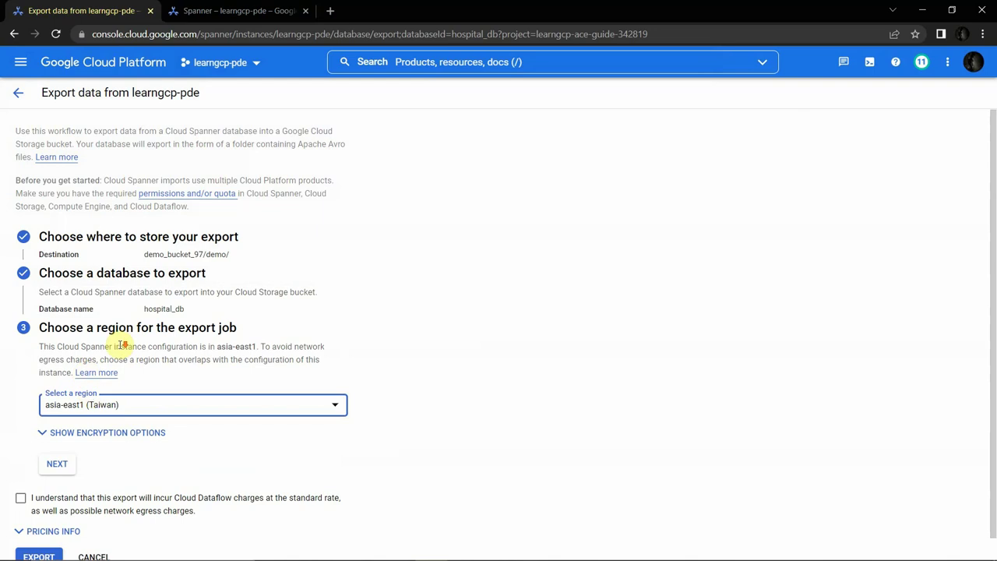
{"action": "scroll", "coordinate": [63, 413], "scroll_direction": "down", "scroll_amount": 1}
{"action": "left_click", "coordinate": [56, 440]}
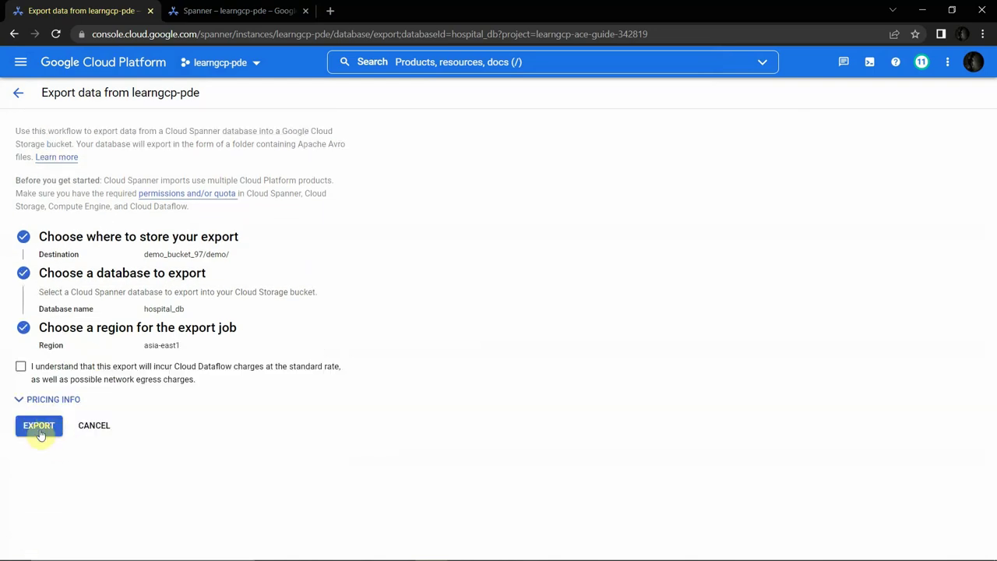
{"action": "left_click", "coordinate": [47, 399]}
{"action": "scroll", "coordinate": [81, 390], "scroll_direction": "down", "scroll_amount": 1}
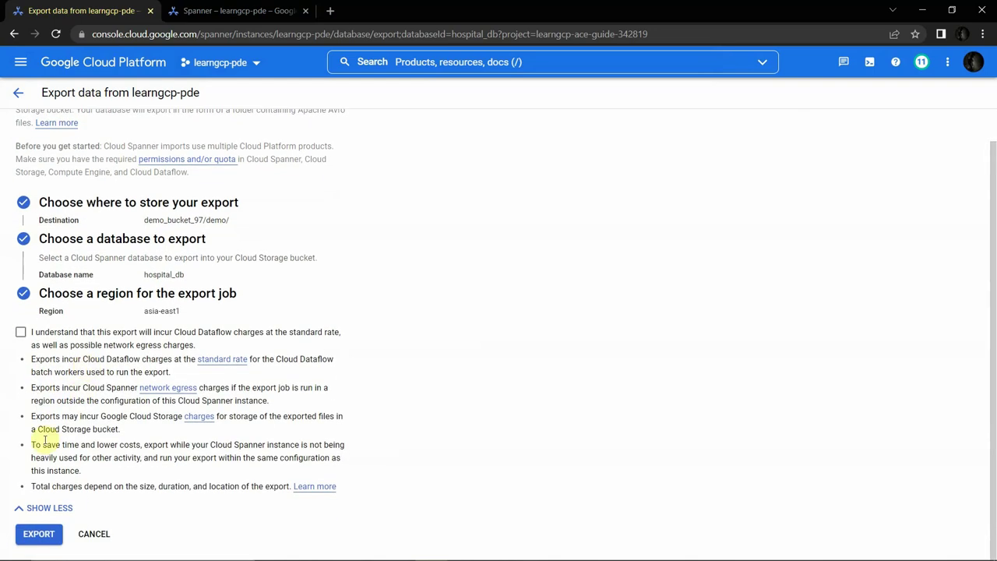
- Cancel the export setup and review the backups, restore operations and backup operations on hospital_db's Backup/Restore page
{"action": "left_click", "coordinate": [86, 534]}
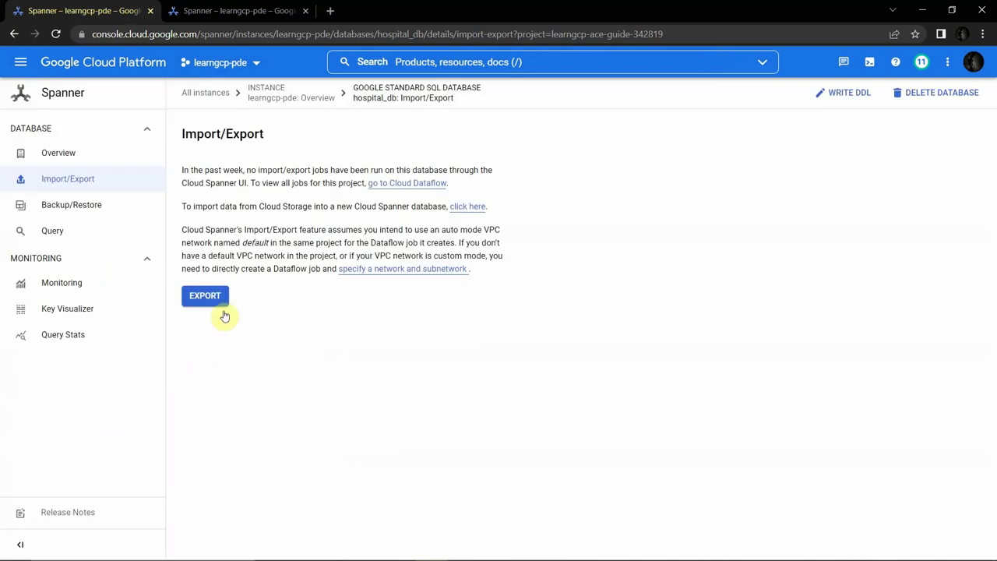
{"action": "left_click", "coordinate": [110, 210]}
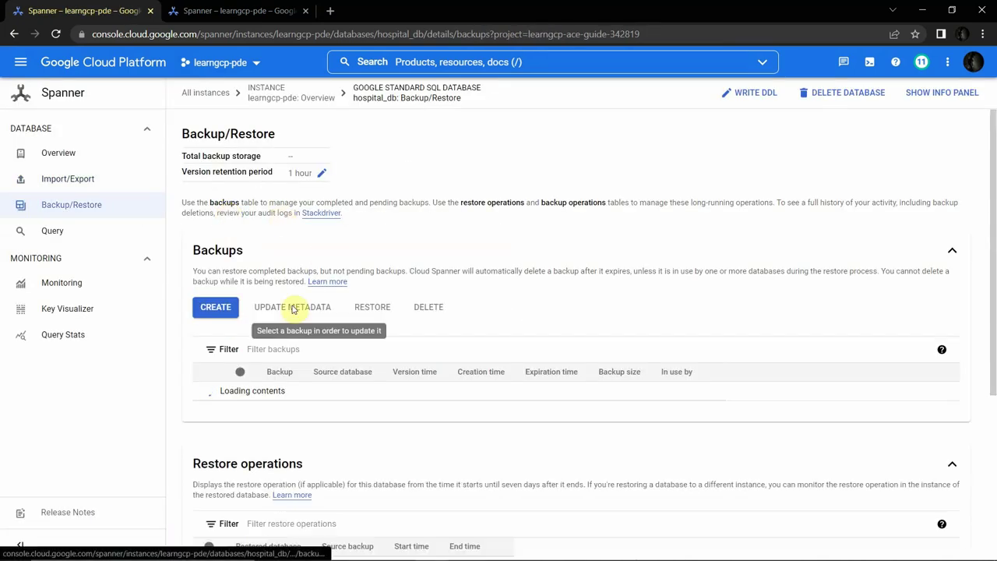
{"action": "scroll", "coordinate": [258, 278], "scroll_direction": "down", "scroll_amount": 3}
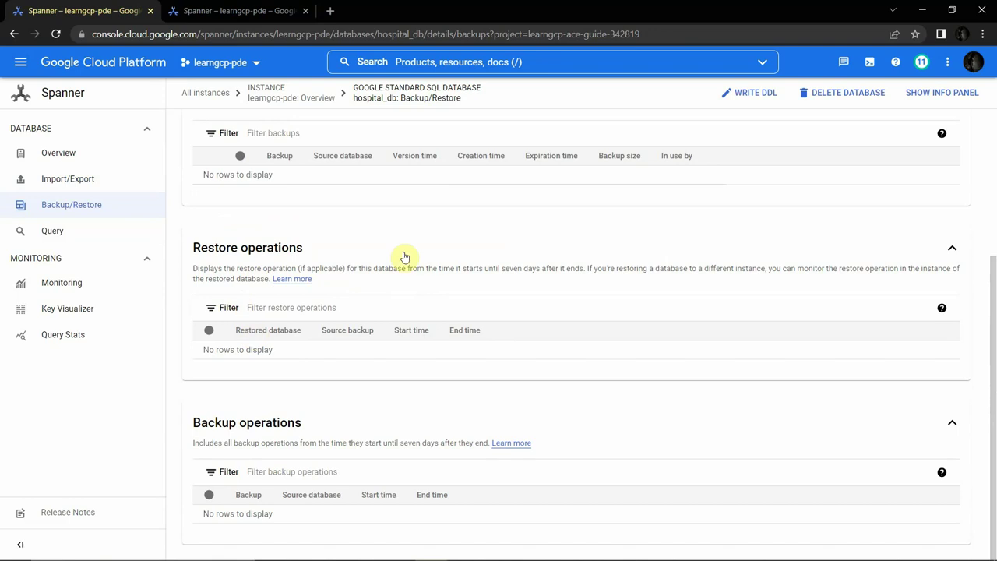
{"action": "scroll", "coordinate": [404, 257], "scroll_direction": "up", "scroll_amount": 3}
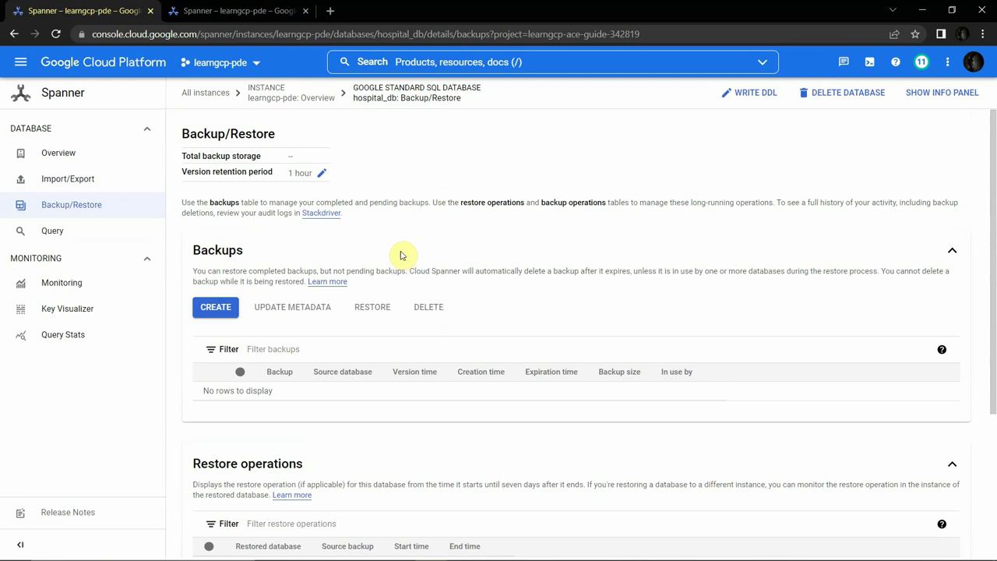
- Delete the learngcp-pde instance together with its hospital_db database, confirming the deletion with the instance ID learngcp-pde
{"action": "left_click", "coordinate": [272, 98]}
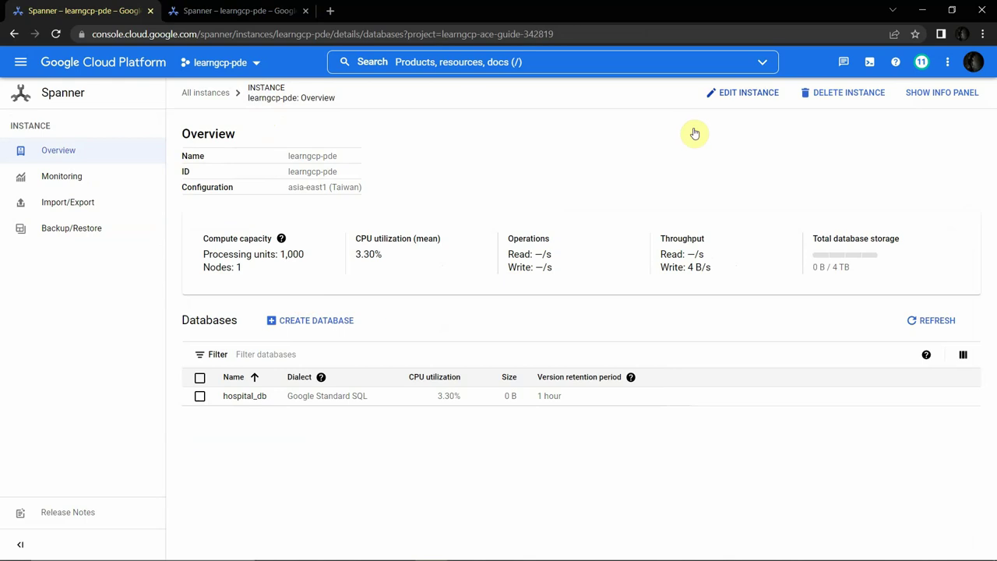
{"action": "left_click", "coordinate": [881, 95]}
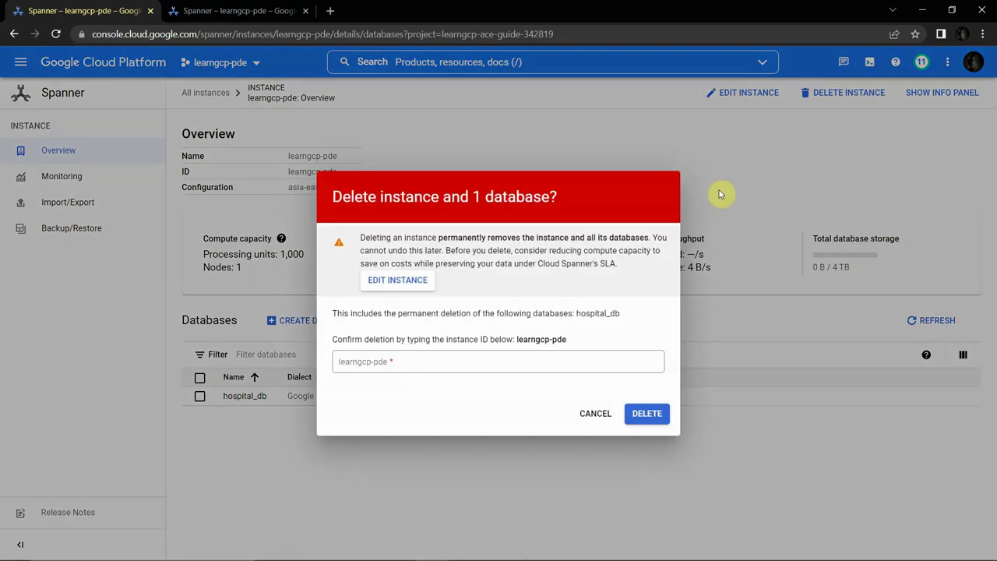
{"action": "left_click_drag", "start_coordinate": [516, 340], "coordinate": [566, 348]}
{"action": "key", "text": "ctrl+c"}
{"action": "left_click", "coordinate": [460, 361]}
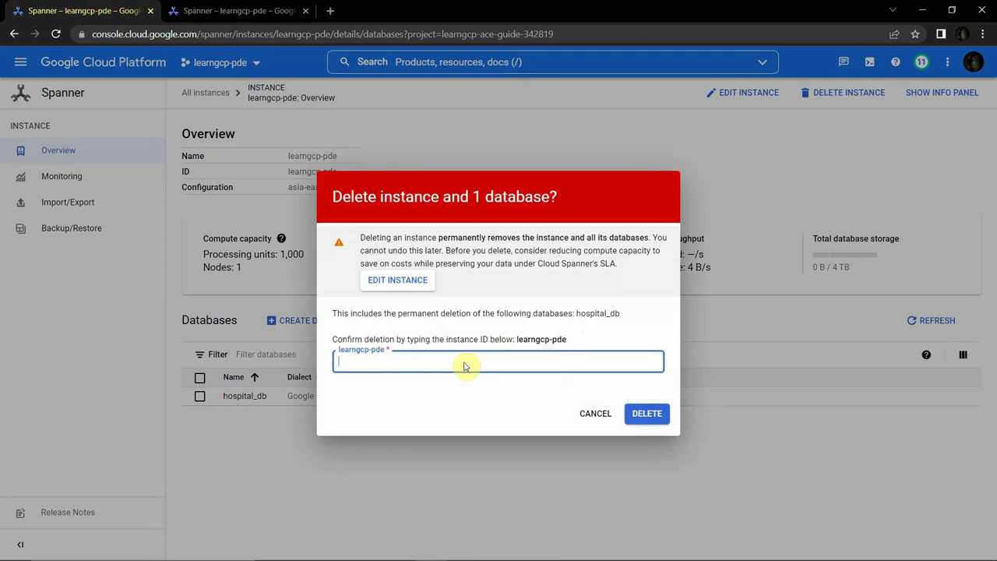
{"action": "key", "text": "ctrl+v"}
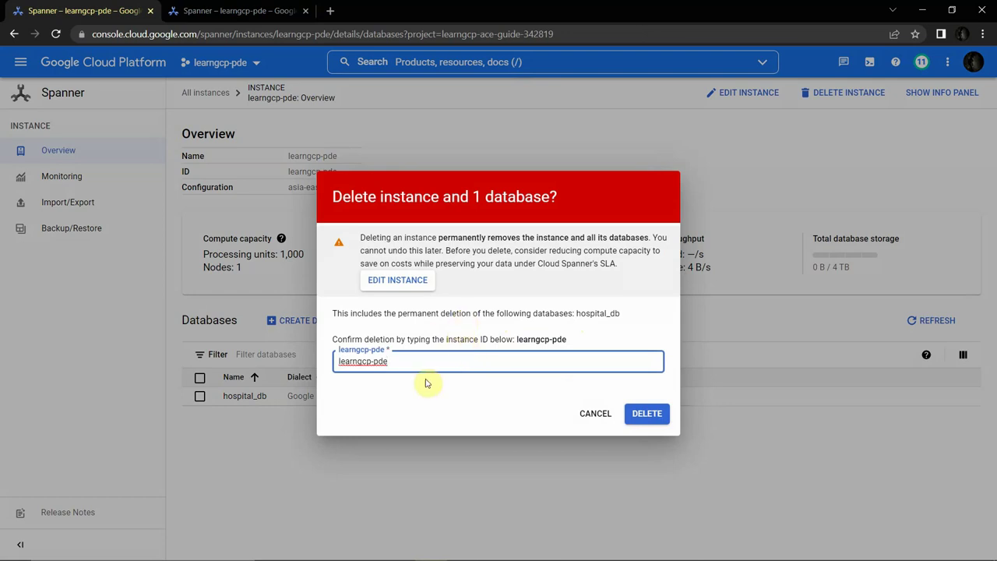
{"action": "left_click", "coordinate": [642, 415]}
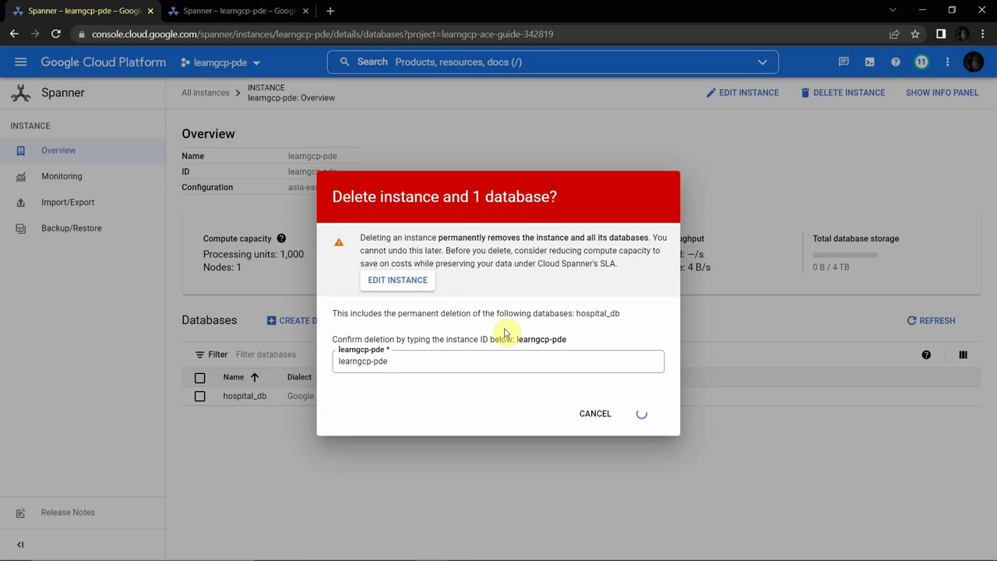
- Switch to the Document1 notes in Microsoft Word and review the Resources link list at the end of the document
{"action": "key", "text": "alt+Tab"}
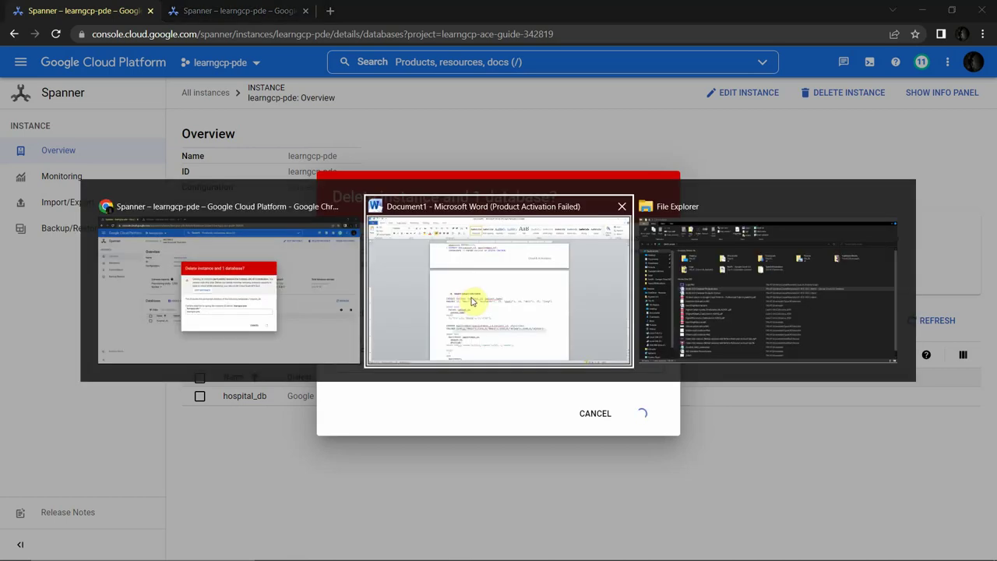
{"action": "left_click", "coordinate": [471, 302]}
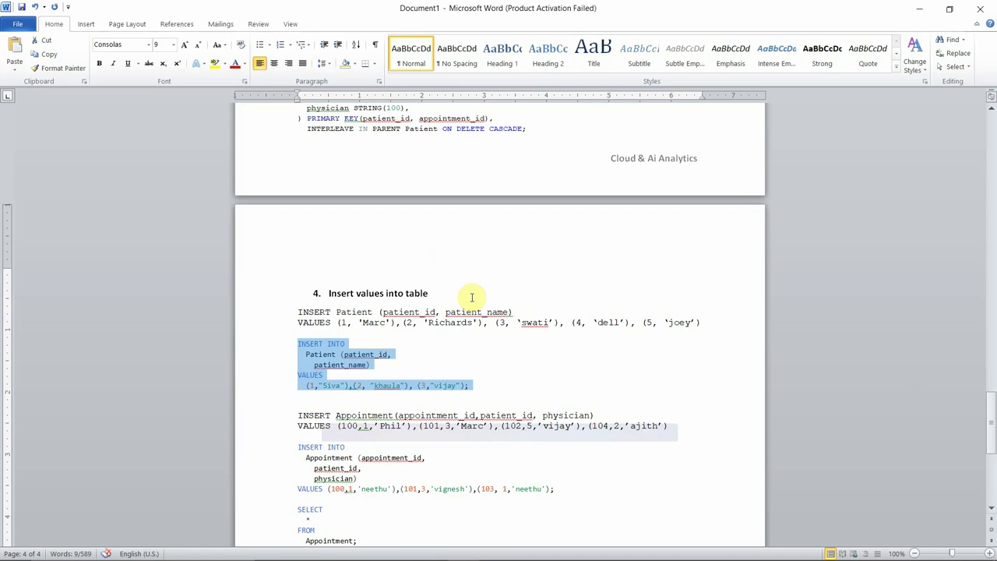
{"action": "scroll", "coordinate": [472, 297], "scroll_direction": "down", "scroll_amount": 8}
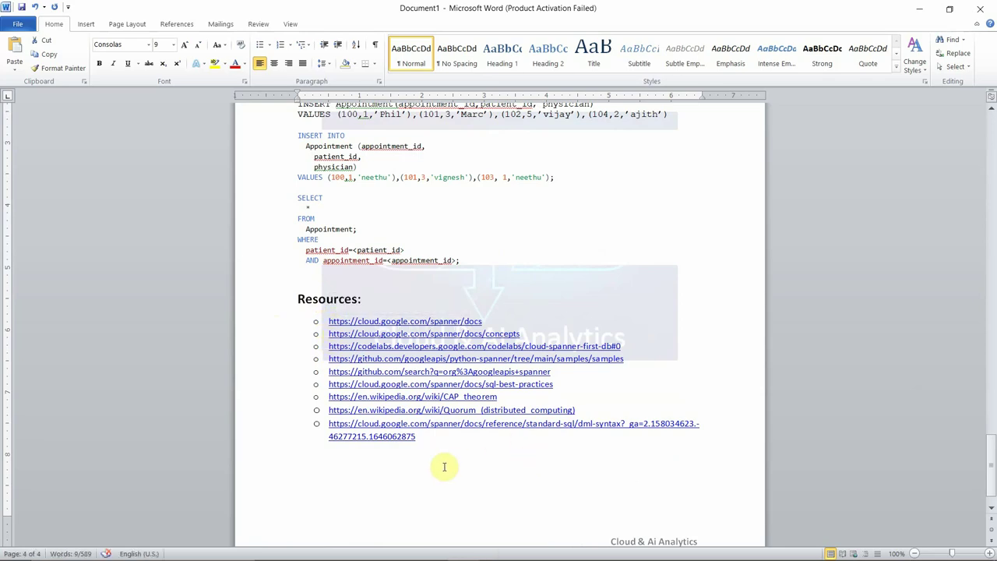
{"action": "scroll", "coordinate": [412, 390], "scroll_direction": "down", "scroll_amount": 1}
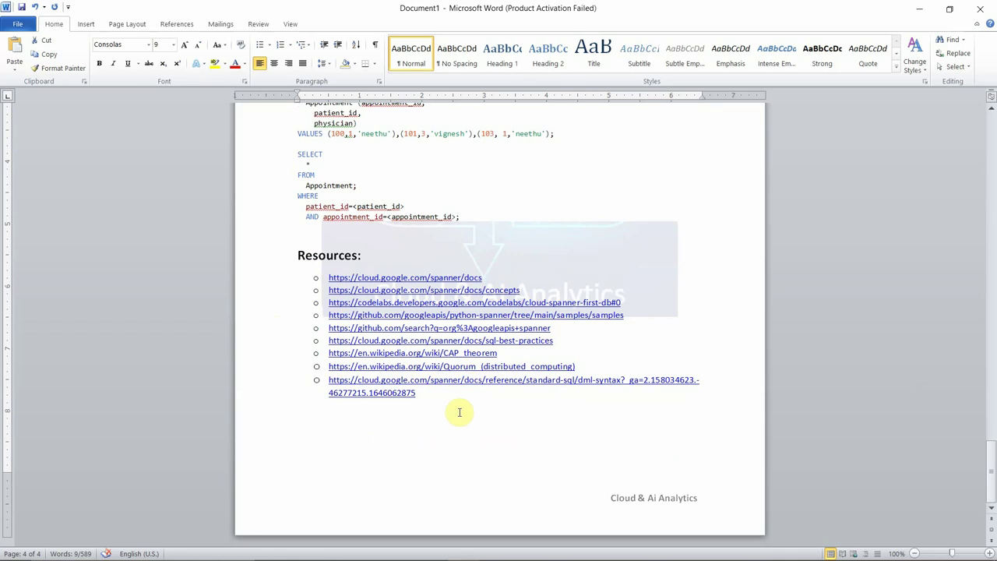